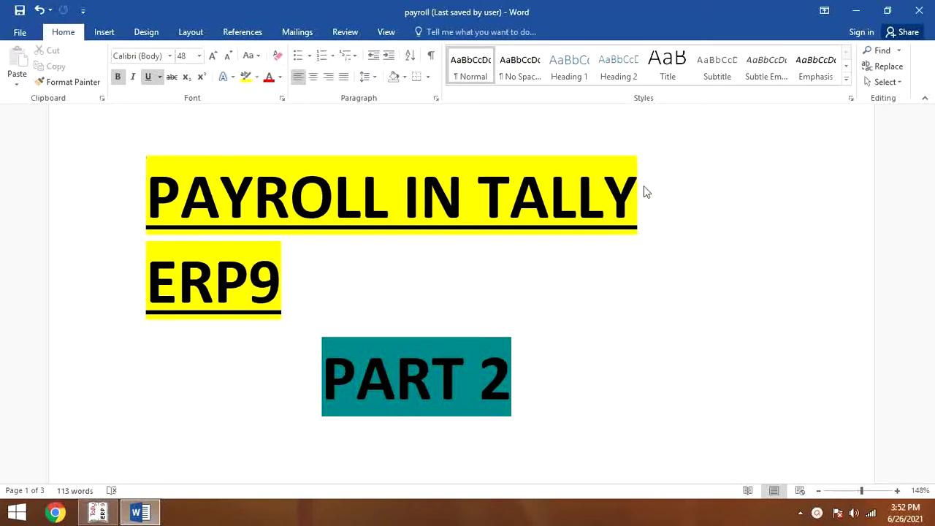
Step: Examine the Payroll Accounting System chart on the second page of the payroll document
key("Down")
key("Down")
key("Down")
key("Down")
key("Down")
key("Down")
key("Down")
key("Down")
key("Down")
key("Down")
key("Down")
key("Down")
key("Down")
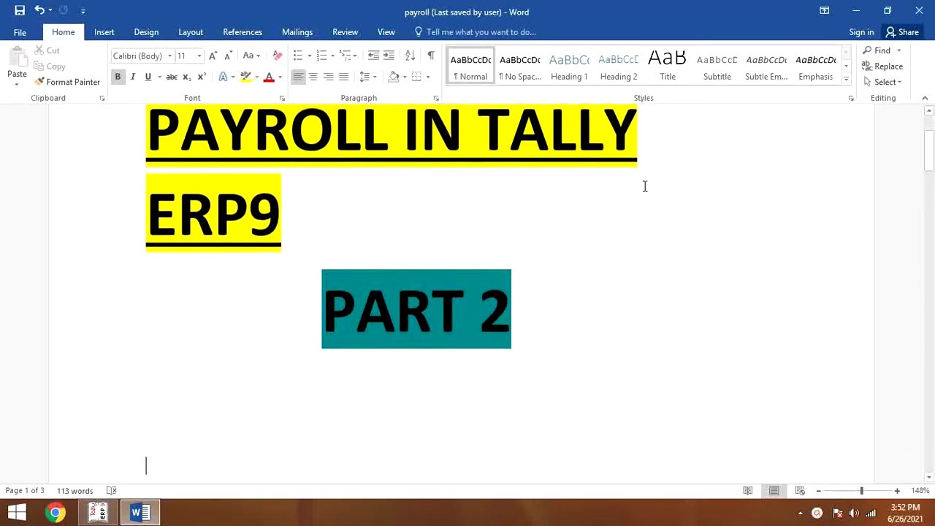
key("Down")
key("Down")
key("Down")
key("Down")
key("Down")
key("Down")
key("Down")
key("Down")
key("Down")
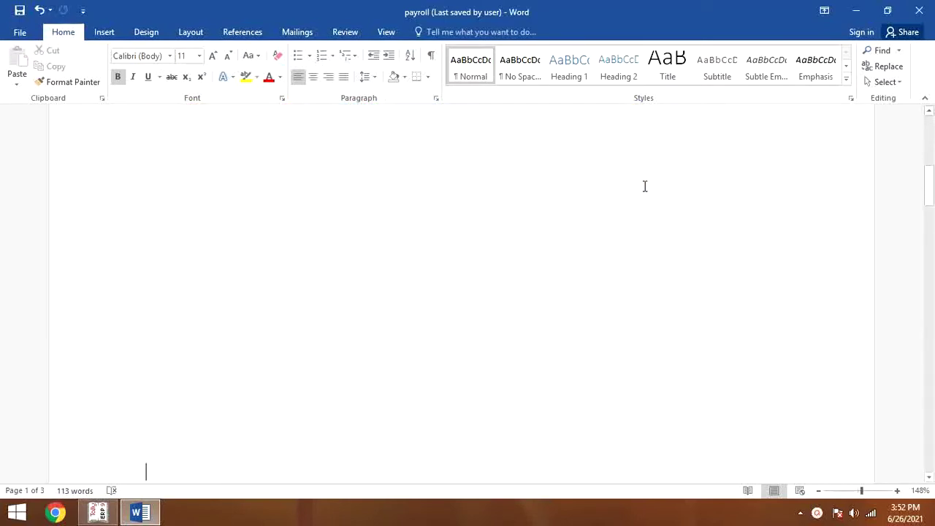
key("Down")
key("Down")
key("Down")
key("Down")
key("Down")
key("Down")
key("Down")
key("Down")
key("Down")
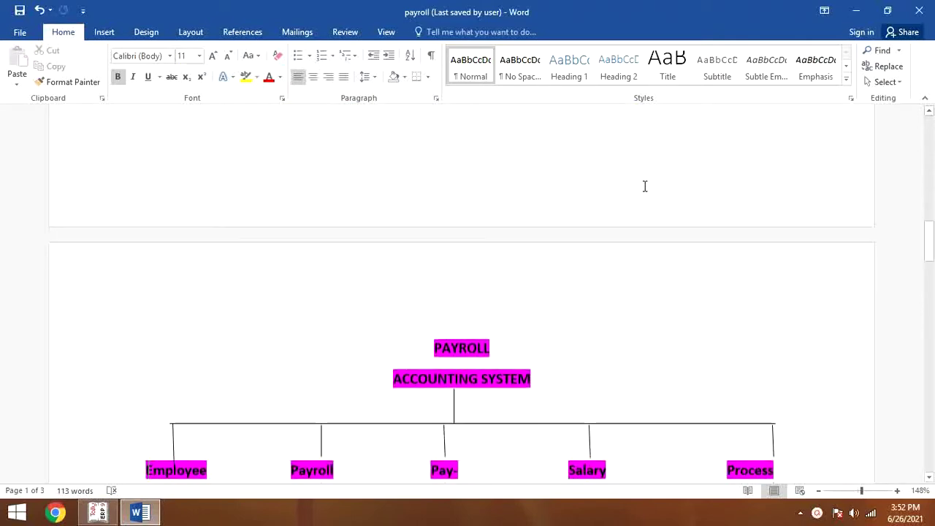
key("Down")
key("Down")
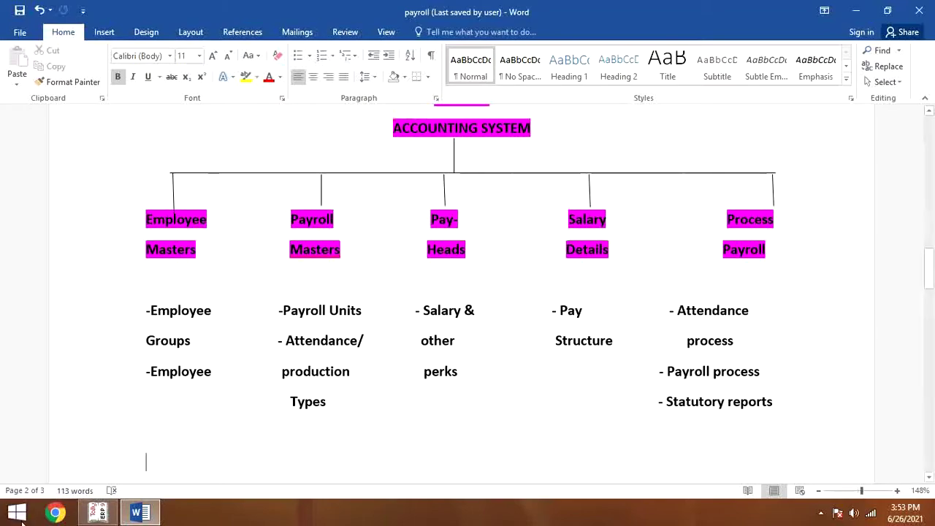
Step: Switch to Tally.ERP 9 and review the existing employee groups in the payroll masters
key("alt+Tab")
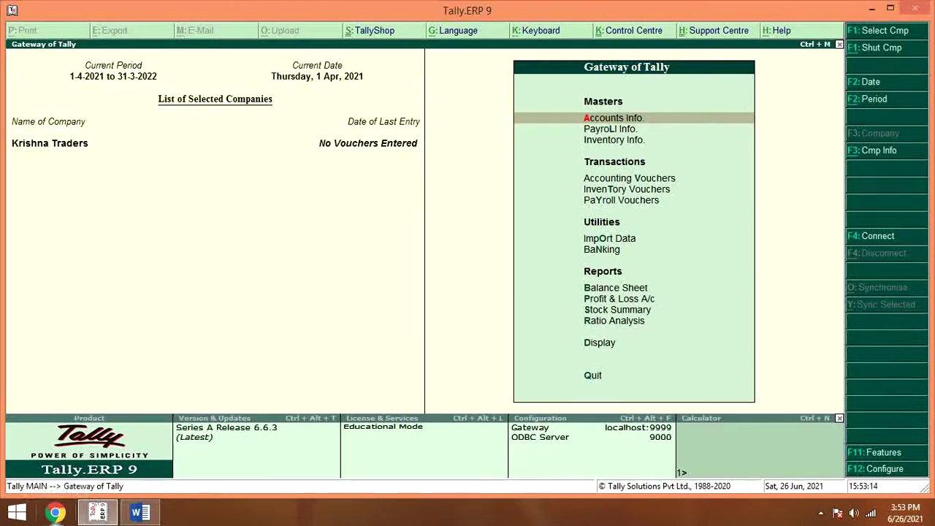
key("Down")
key("Return")
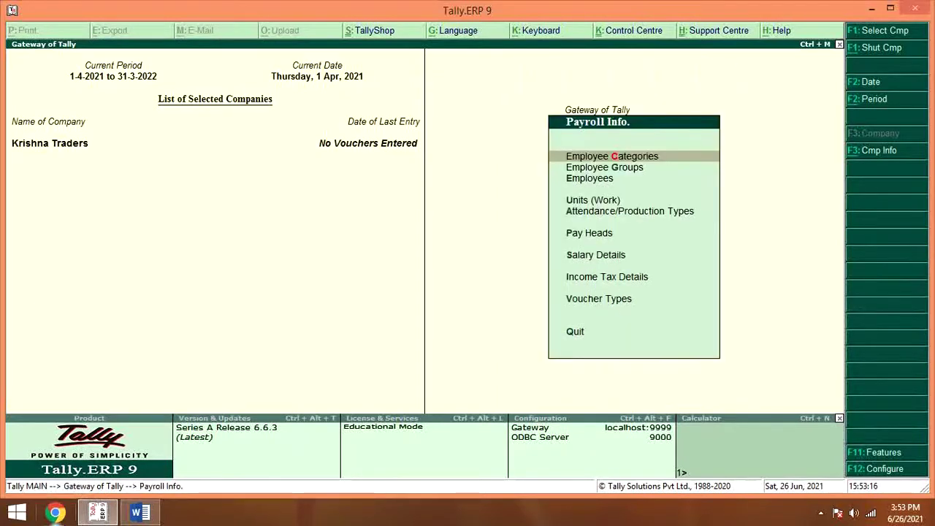
key("Down")
key("Return")
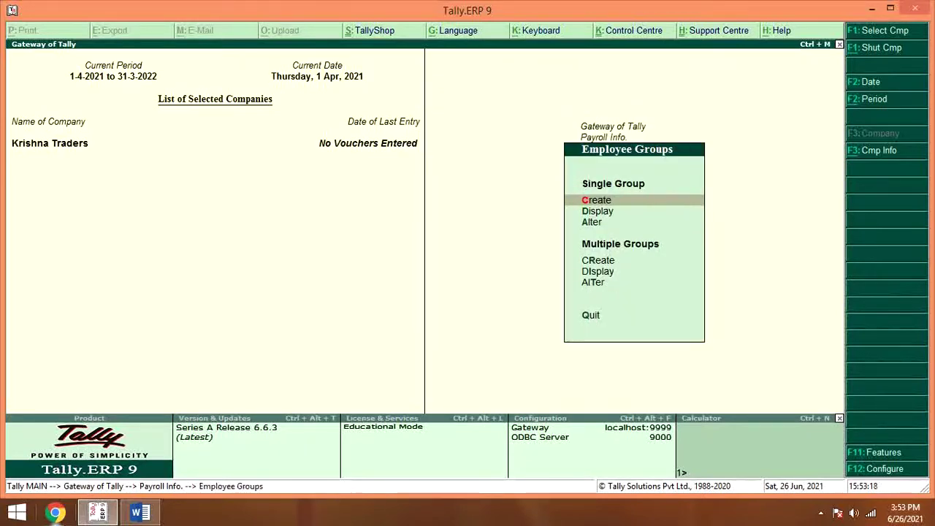
key("Down")
key("Return")
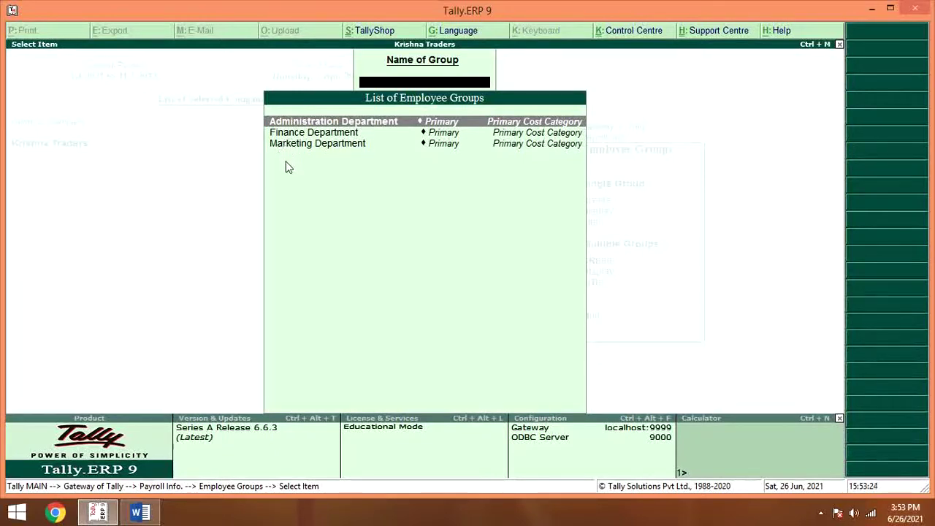
key("Escape")
key("Escape")
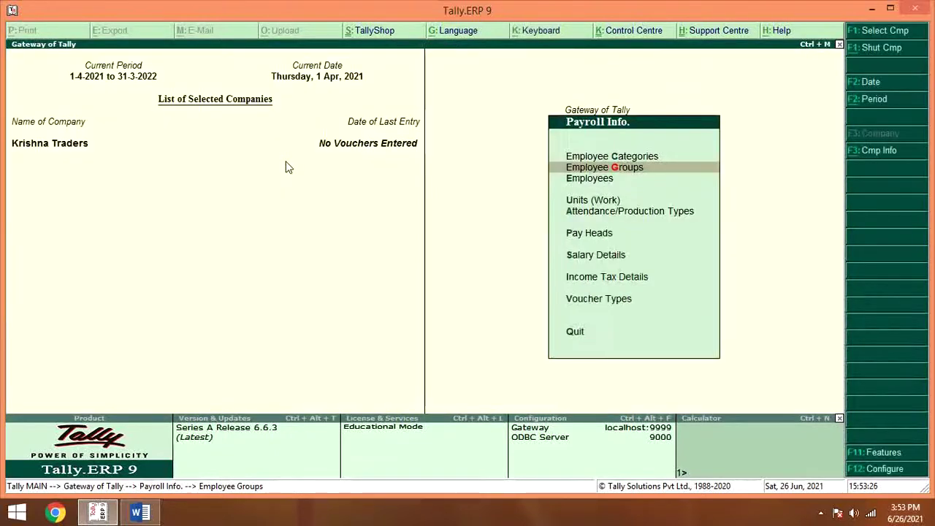
Step: Review the list of existing employees with their departments in the payroll masters
key("Down")
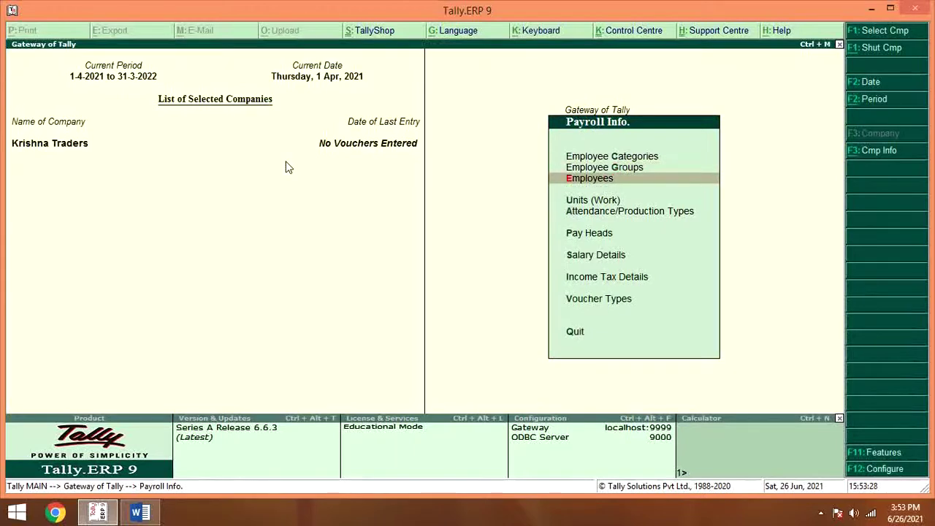
key("Return")
key("Down")
key("Return")
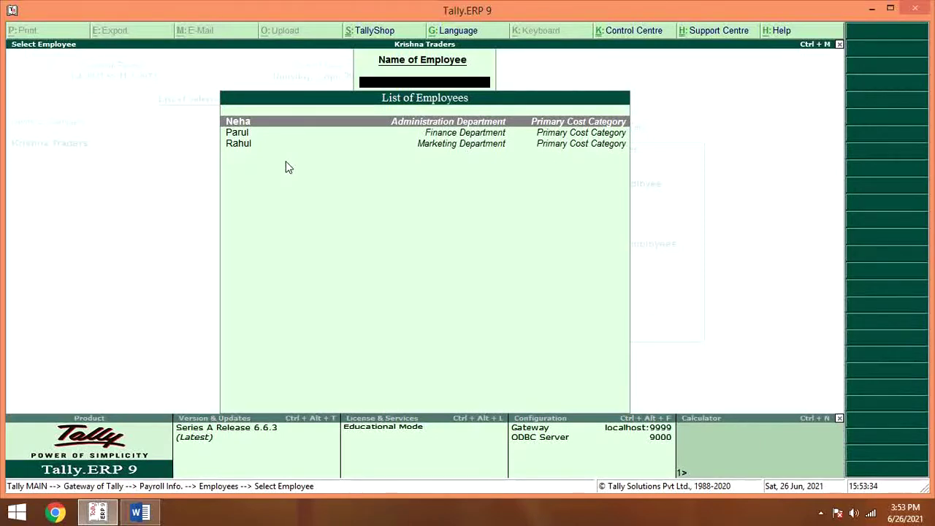
key("Escape")
key("Escape")
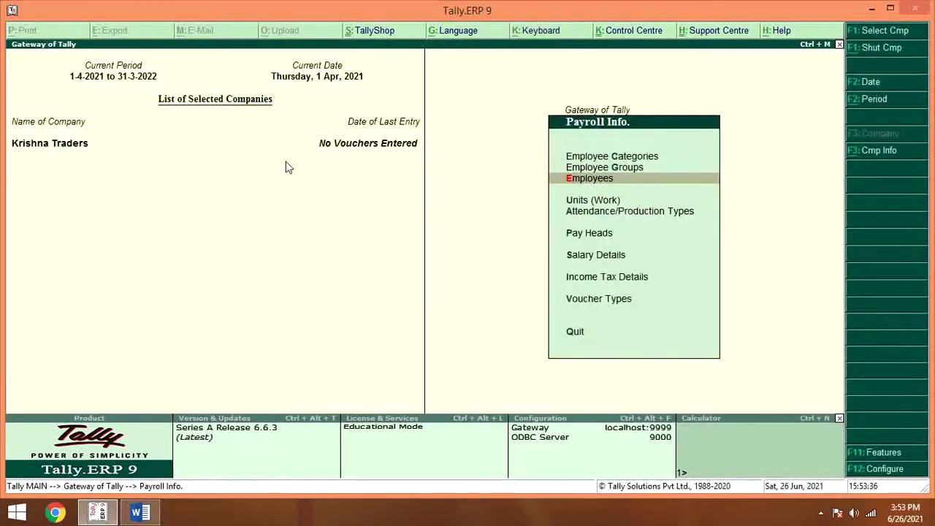
Step: Review the list of existing work units in the payroll masters
key("Down")
key("Return")
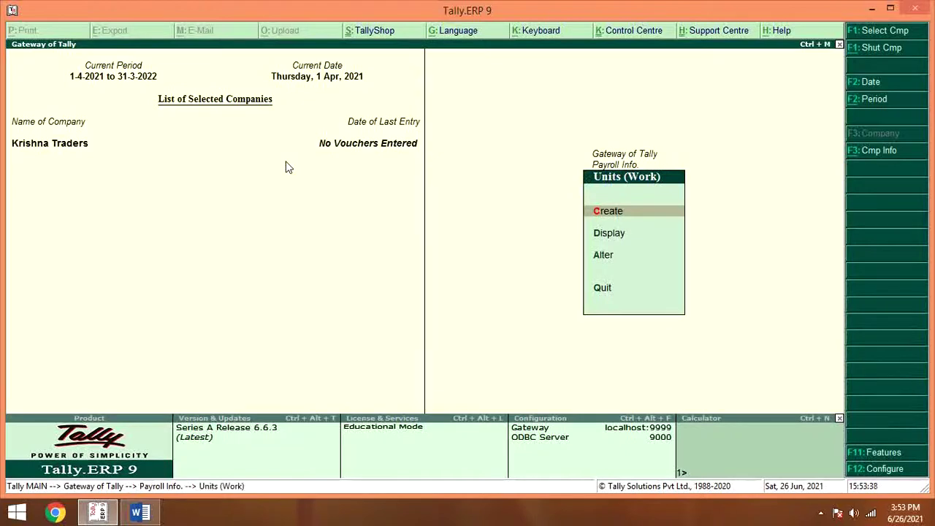
key("Return")
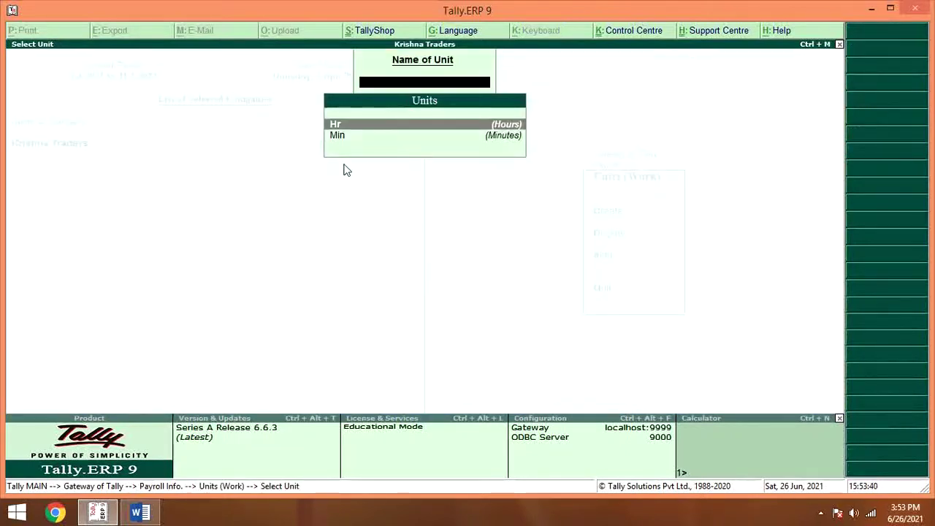
key("Escape")
key("Escape")
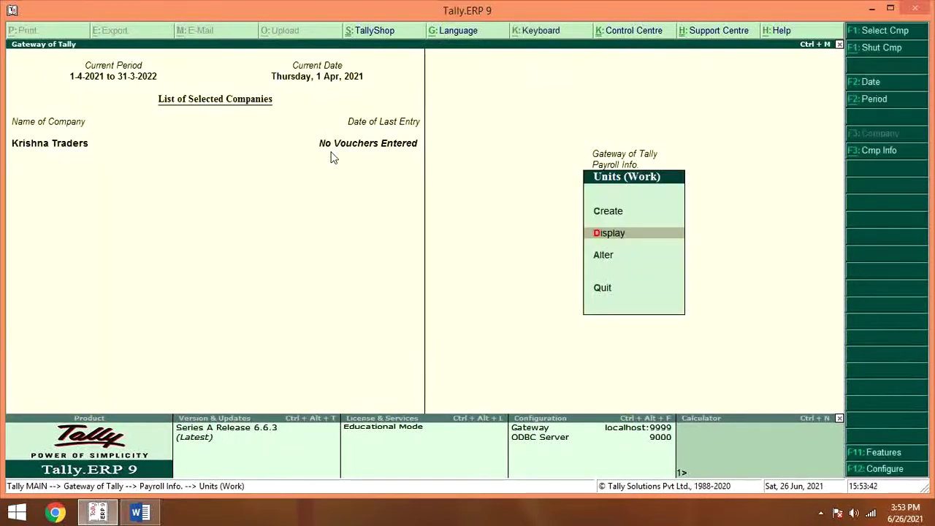
Step: Review the list of existing attendance/production types in the payroll masters
key("Down")
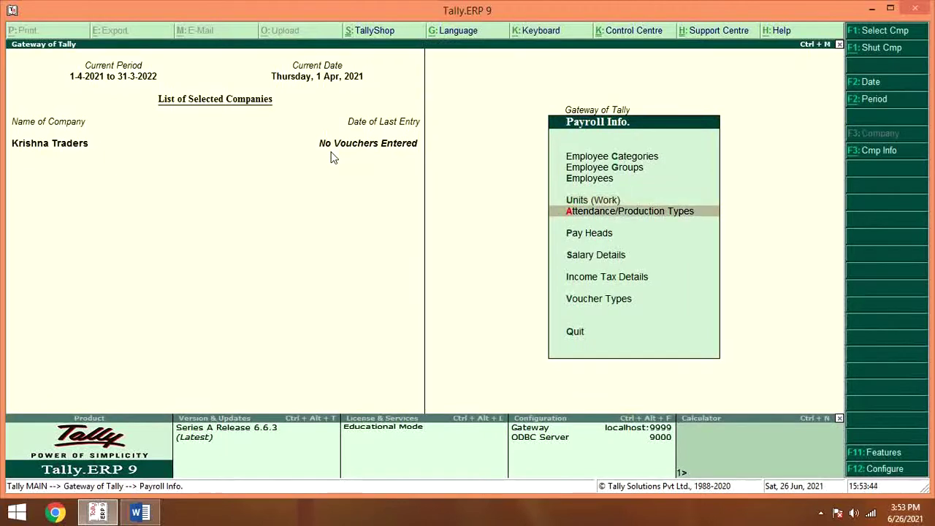
key("Return")
key("Down")
key("Return")
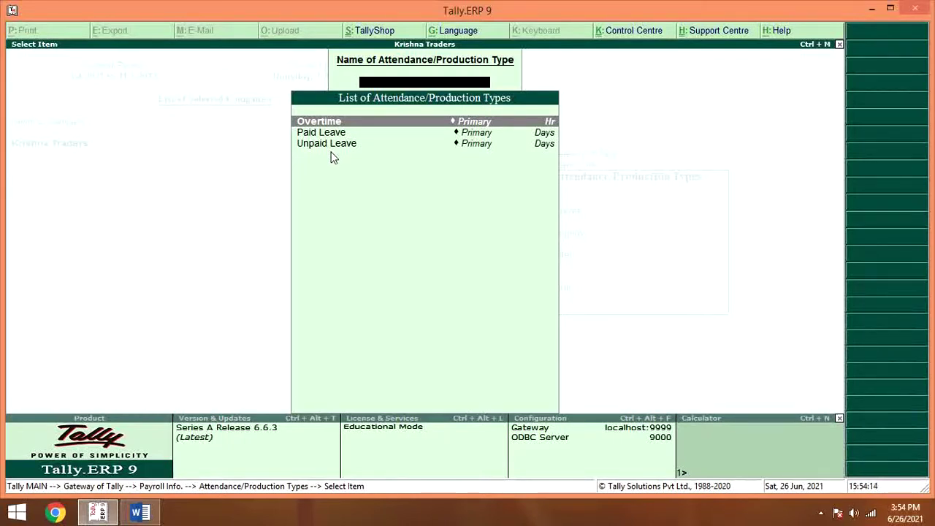
key("Down")
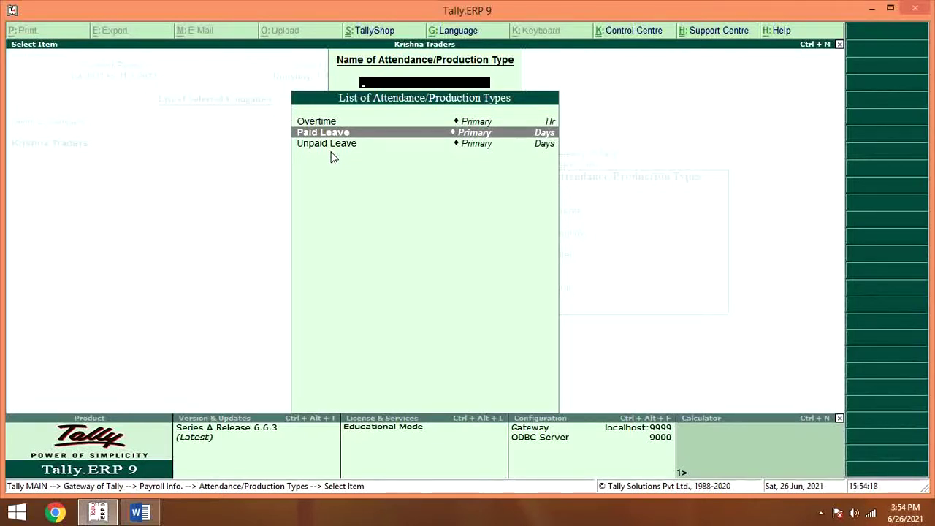
key("Down")
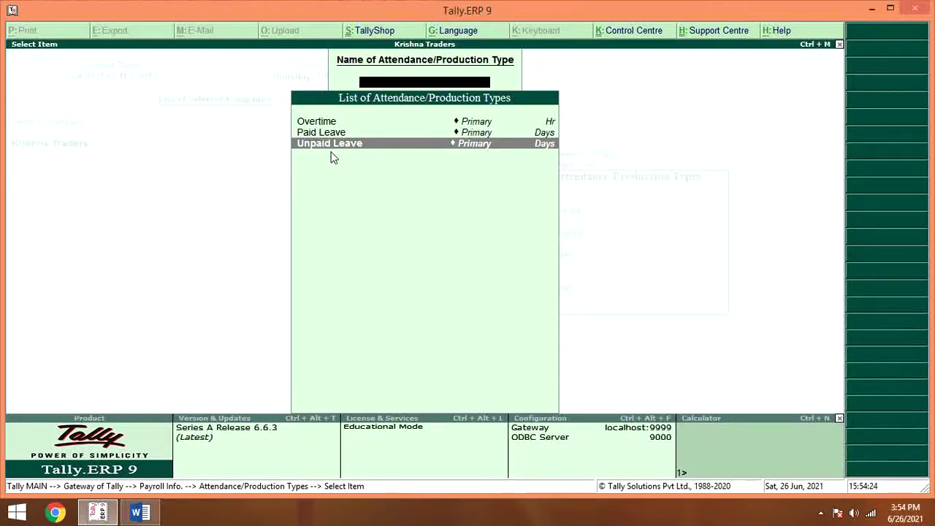
key("Escape")
Step: Rename the Unpaid Leave attendance type to Absent, keeping Leave without Pay as its attendance type, and save it
key("Down")
key("Return")
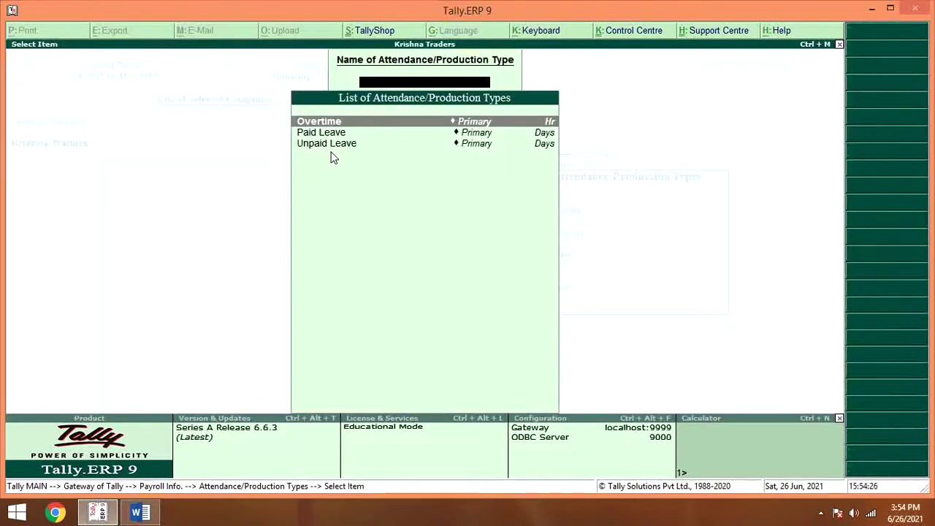
key("Down")
key("Down")
key("Return")
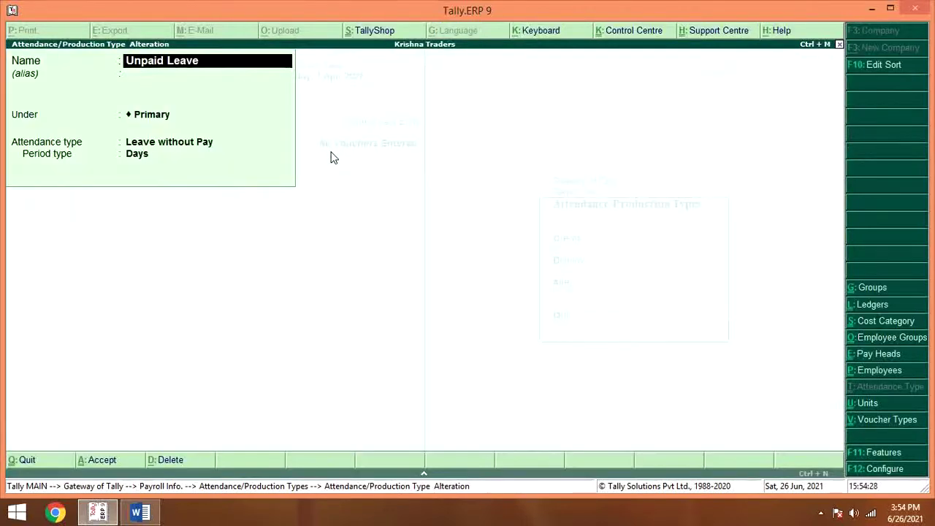
type("Ab")
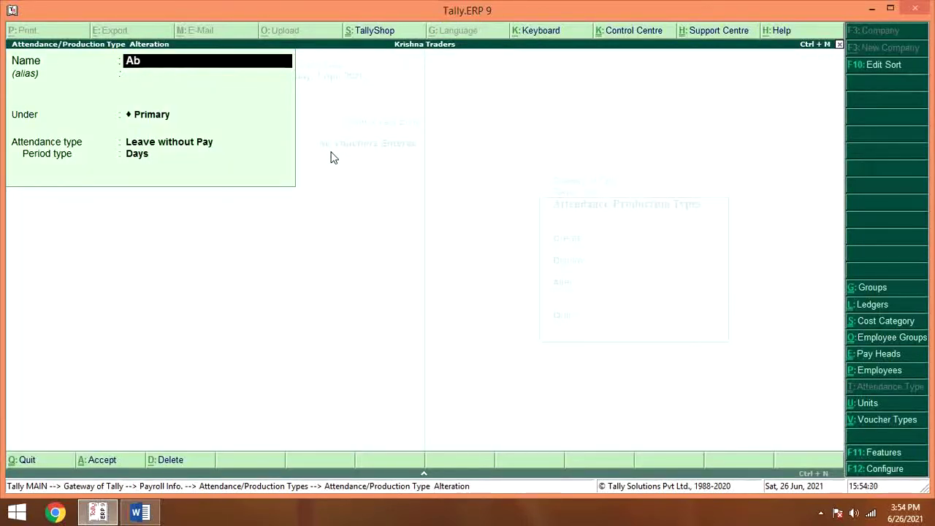
type("sent")
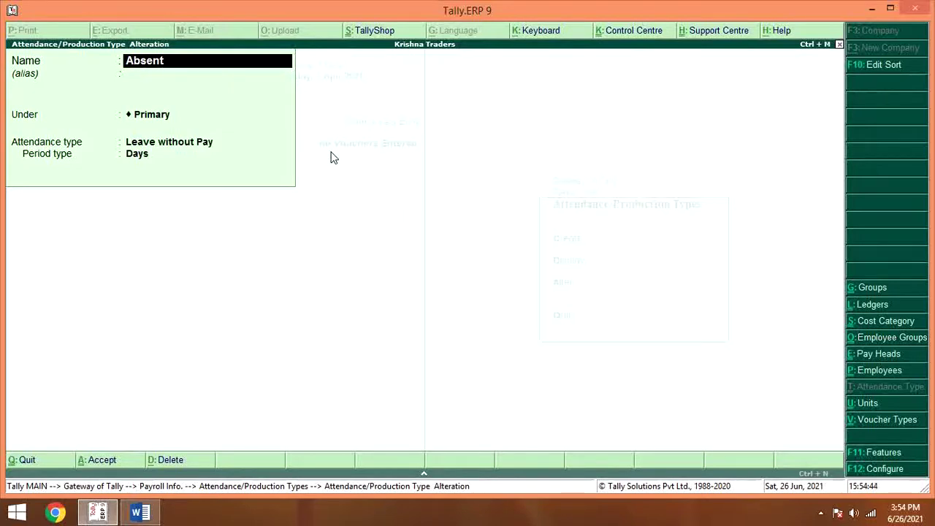
key("Return")
key("Return")
key("Return")
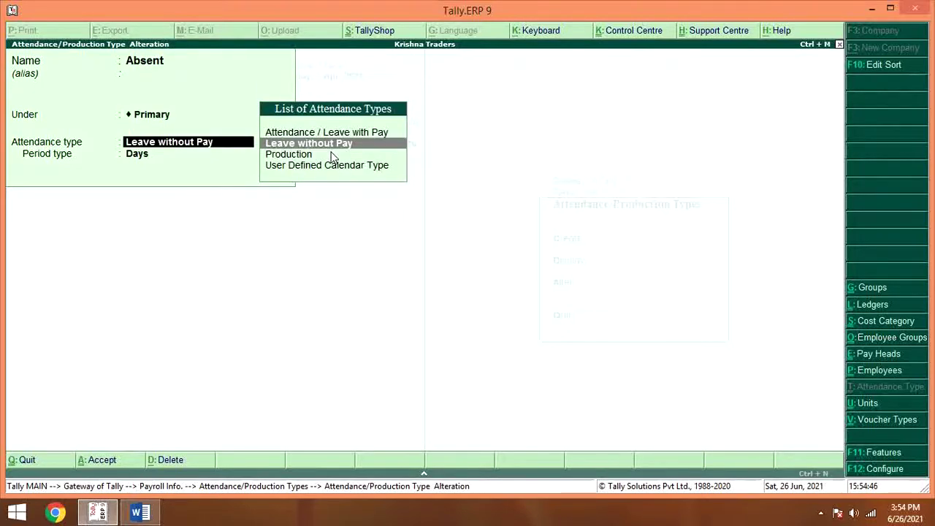
key("Return")
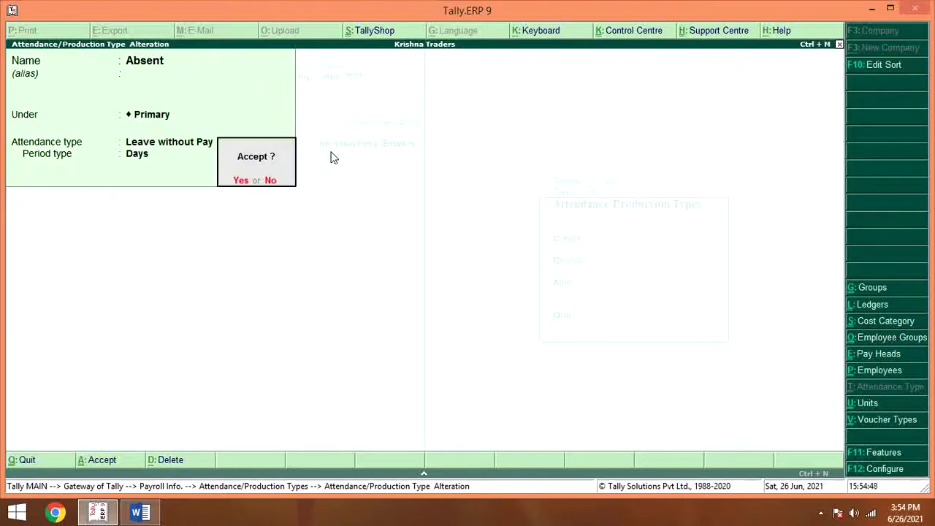
key("Return")
key("Escape")
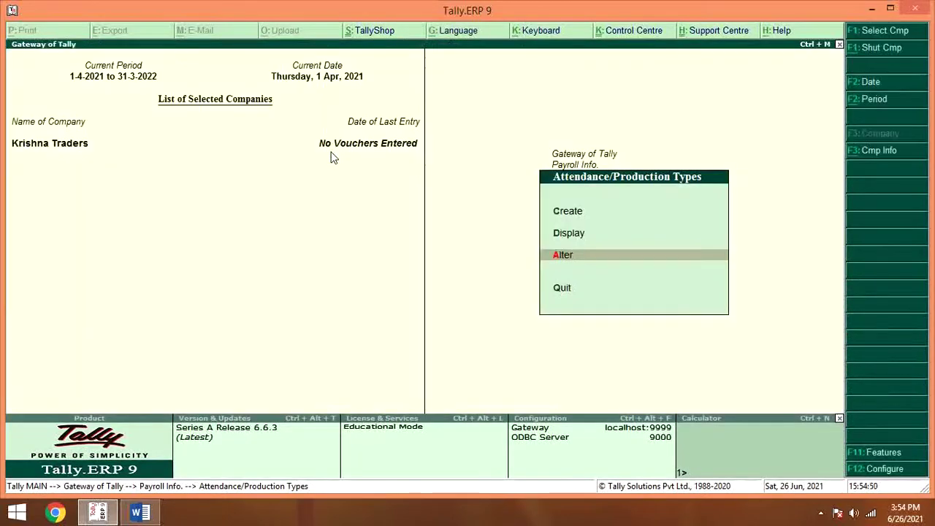
Step: Create an attendance type named Present under Primary, with attendance type Attendance / Leave with Pay and period type Days
key("Up")
key("Up")
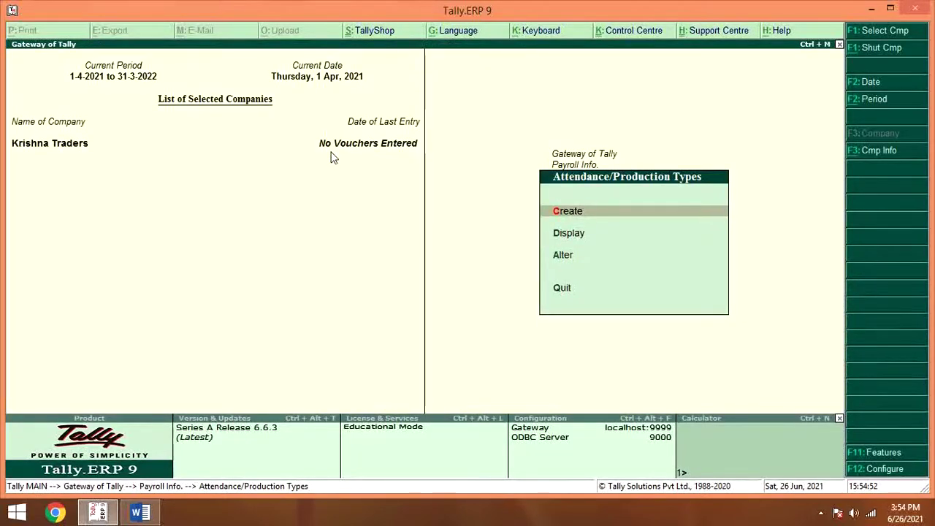
key("Return")
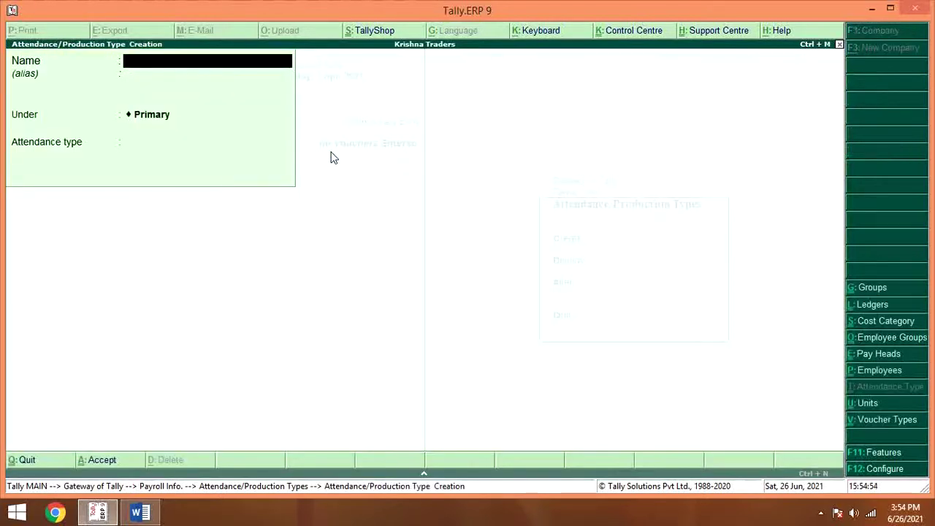
type("Present")
key("Return")
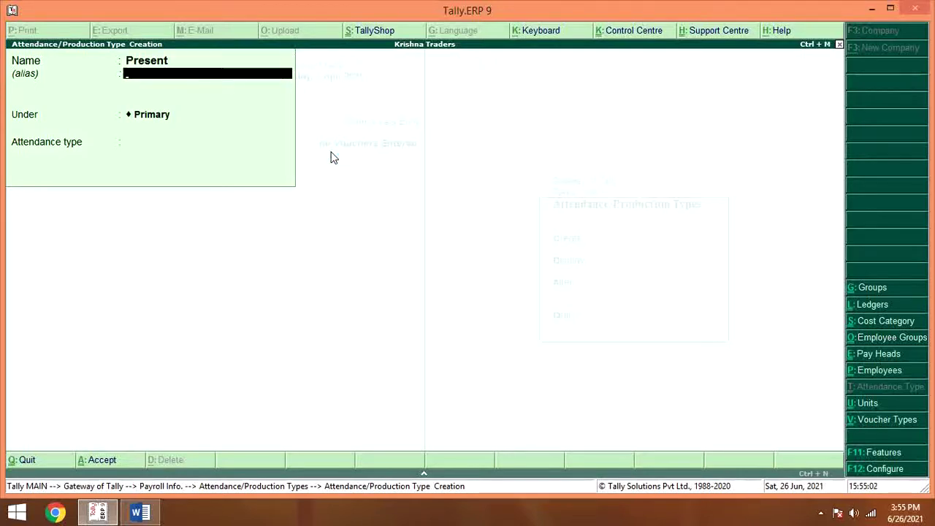
key("Return")
key("Return")
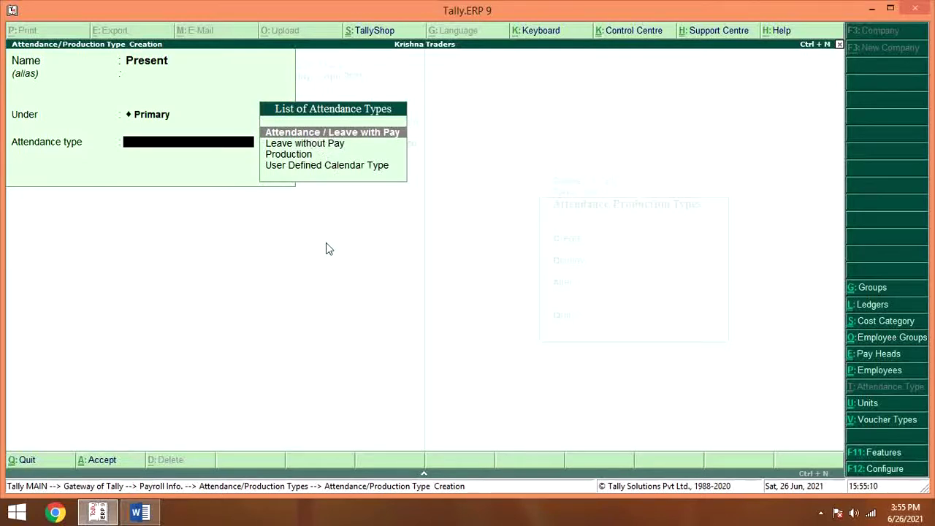
key("Return")
key("Return")
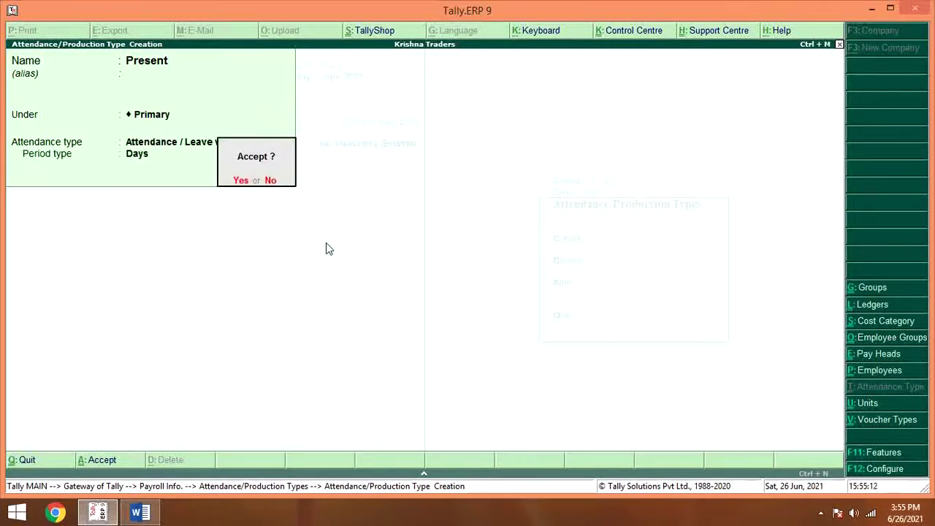
key("Return")
key("Escape")
key("Return")
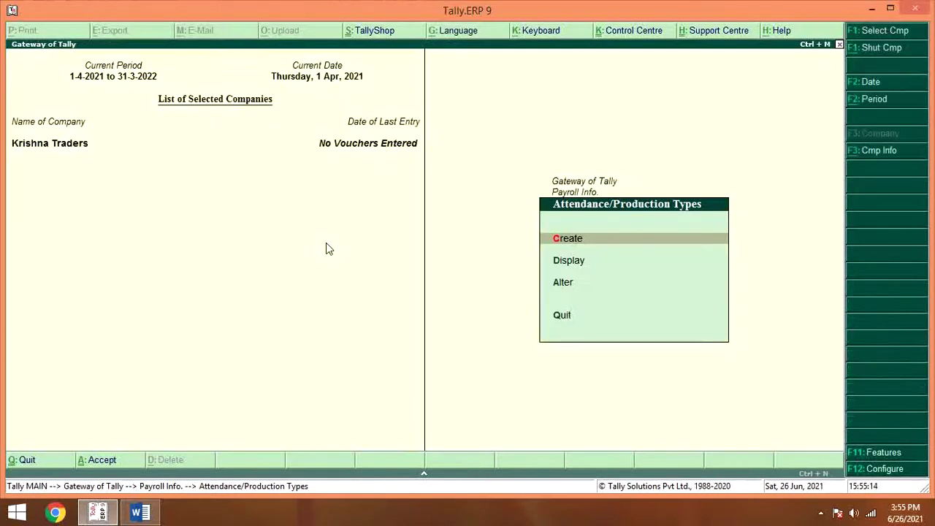
key("Escape")
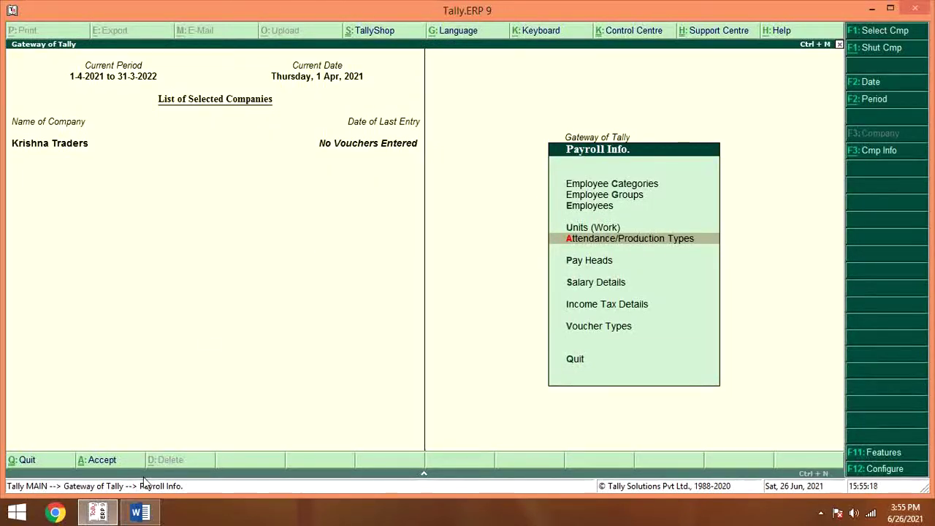
Step: Switch back to the payroll document in Word and view the employees' salary particulars table on page 3
left_click(139, 513)
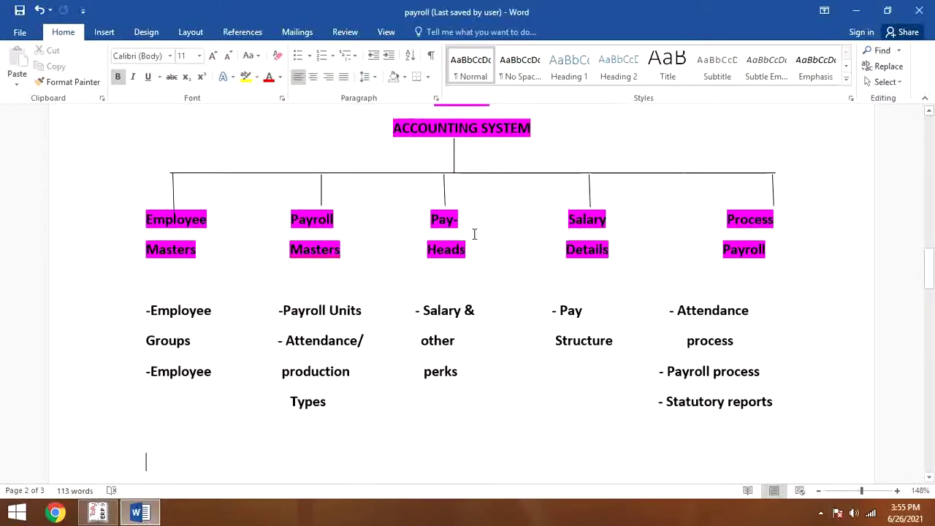
scroll(490, 419, "down", 10)
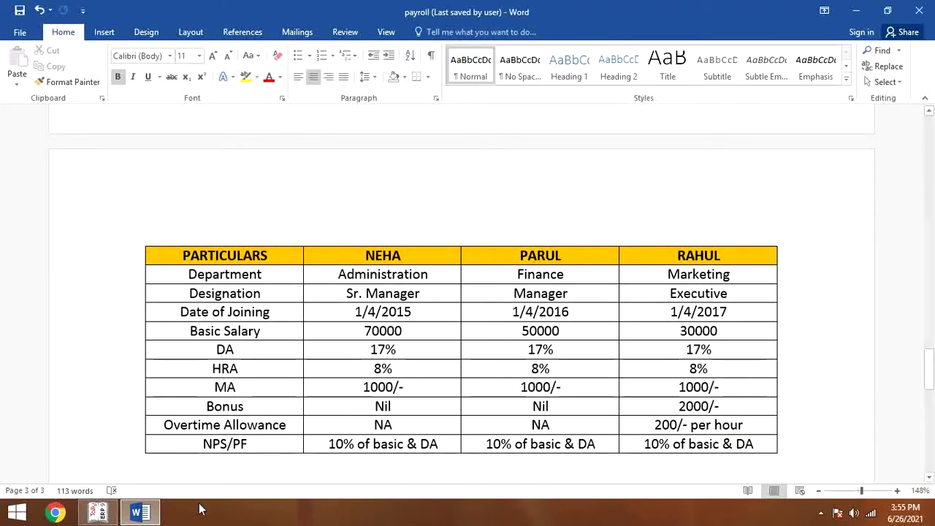
Step: Switch back to Tally.ERP 9 and open the creation form for a new pay head
left_click(103, 515)
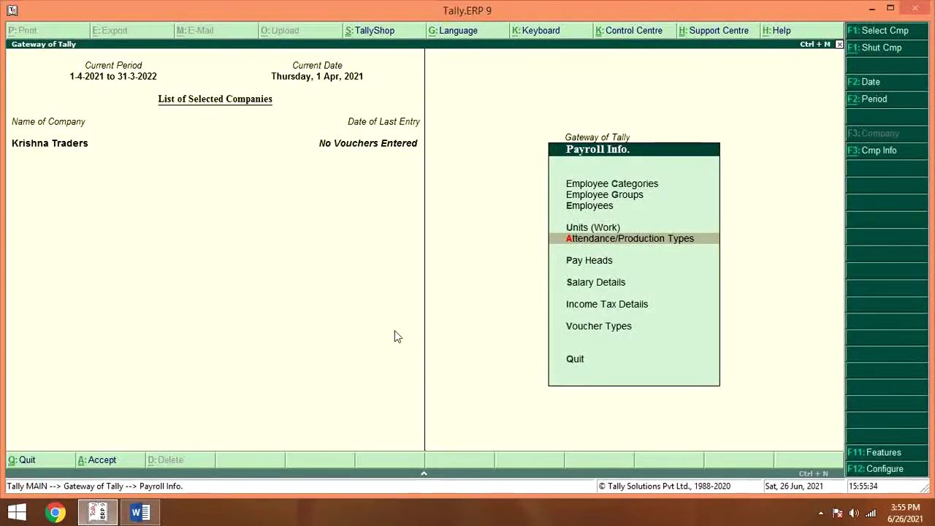
key("Down")
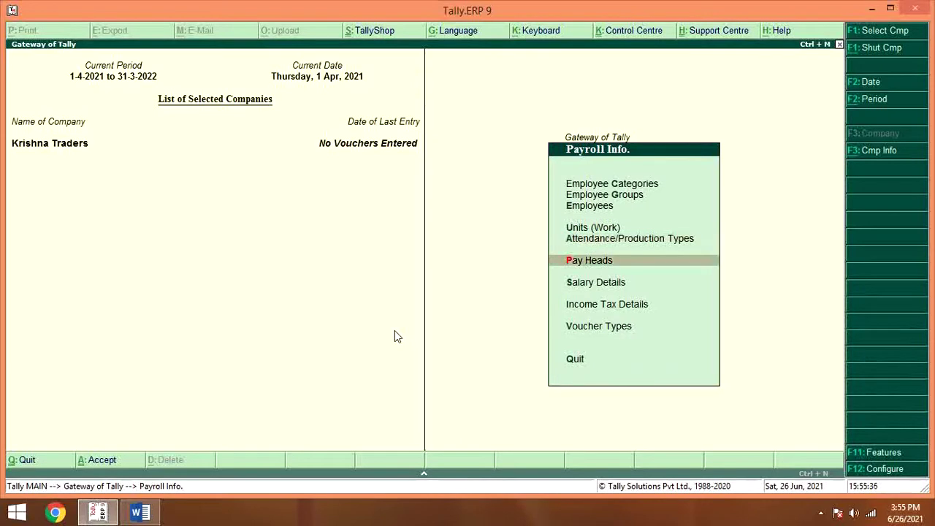
key("Return")
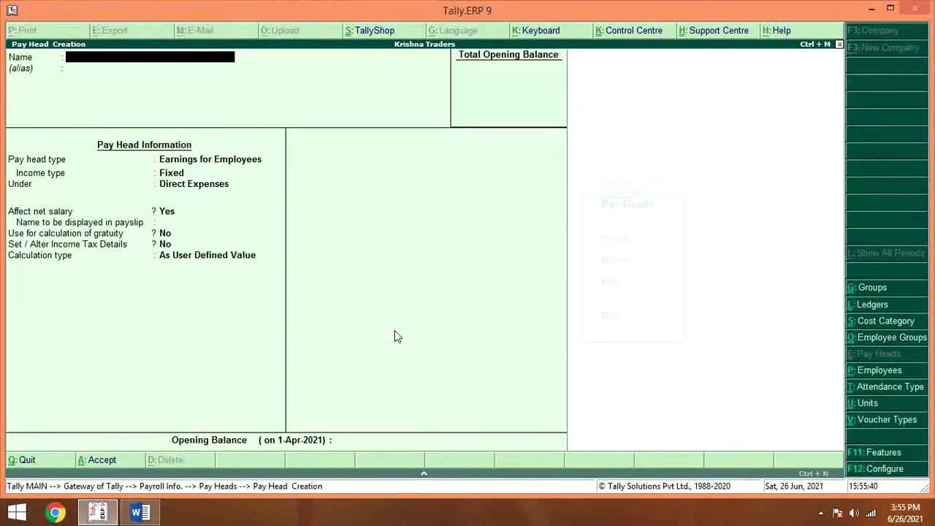
Step: Review the salary components in the Word particulars table and return to the pay head form in Tally.ERP 9
key("alt+Tab")
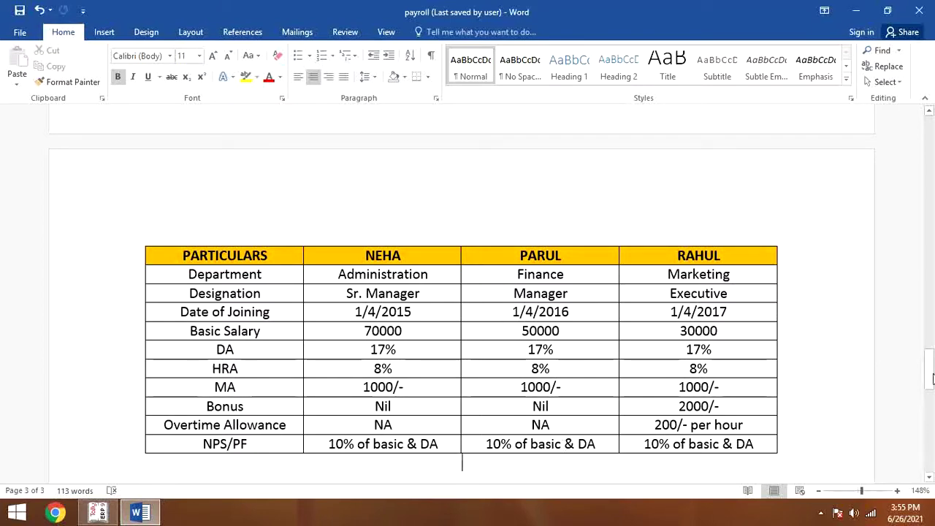
left_click_drag(931, 378, 930, 389)
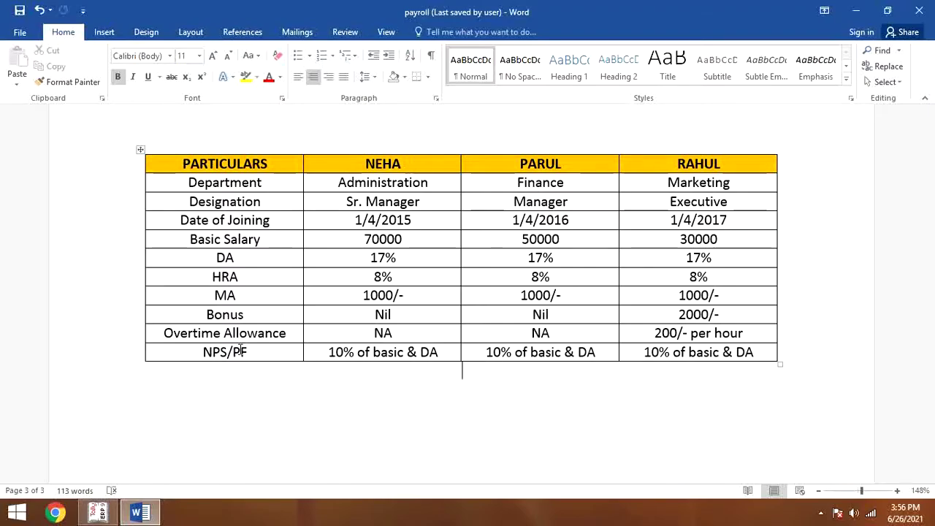
key("alt+Tab")
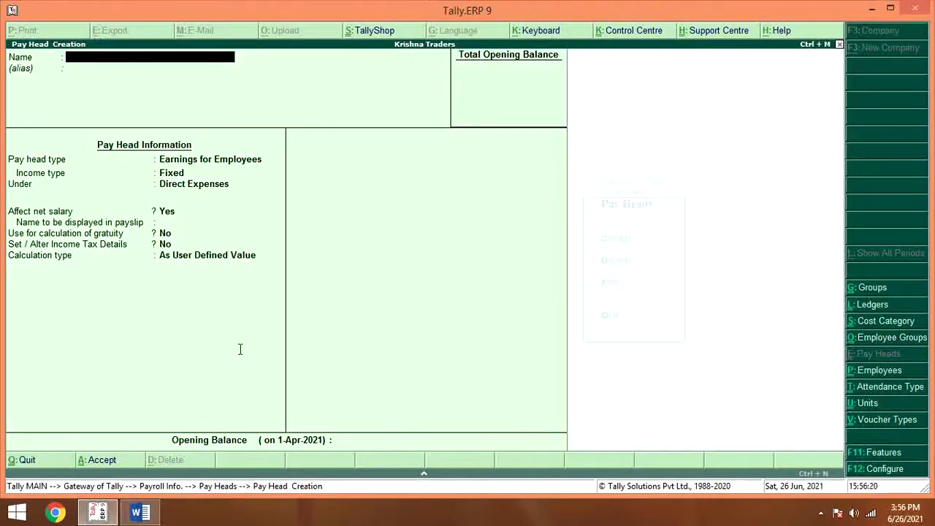
Step: Name the pay head Basic Salary, with type Earnings for Employees and income type Fixed, under Indirect Expenses
type("Basic Salary")
key("Return")
key("Return")
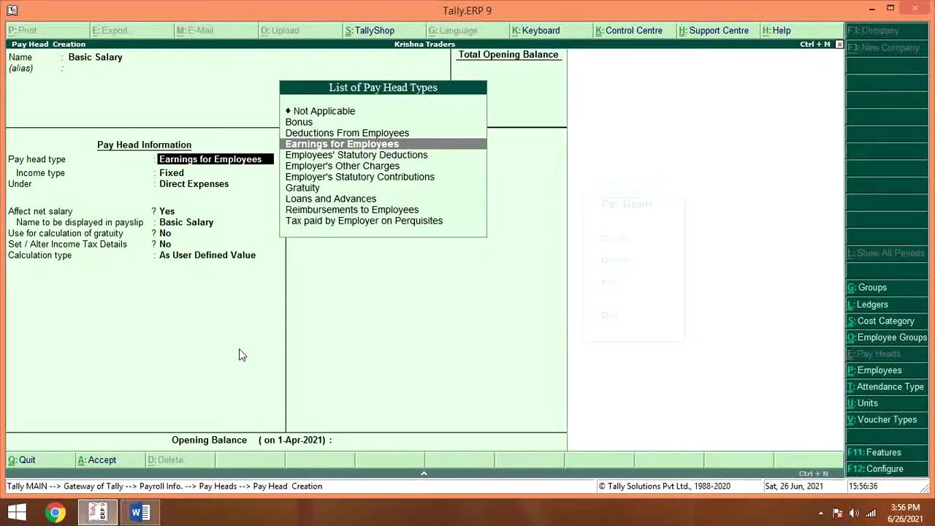
key("Return")
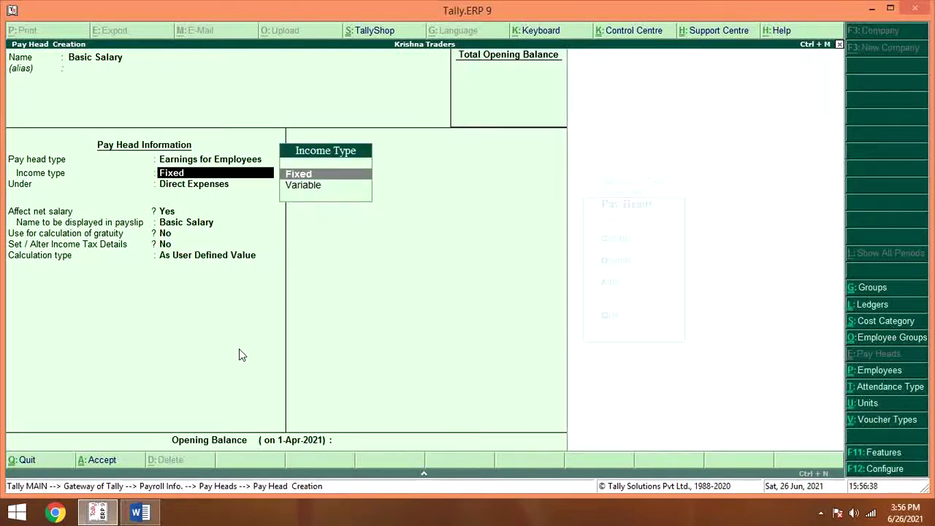
key("Return")
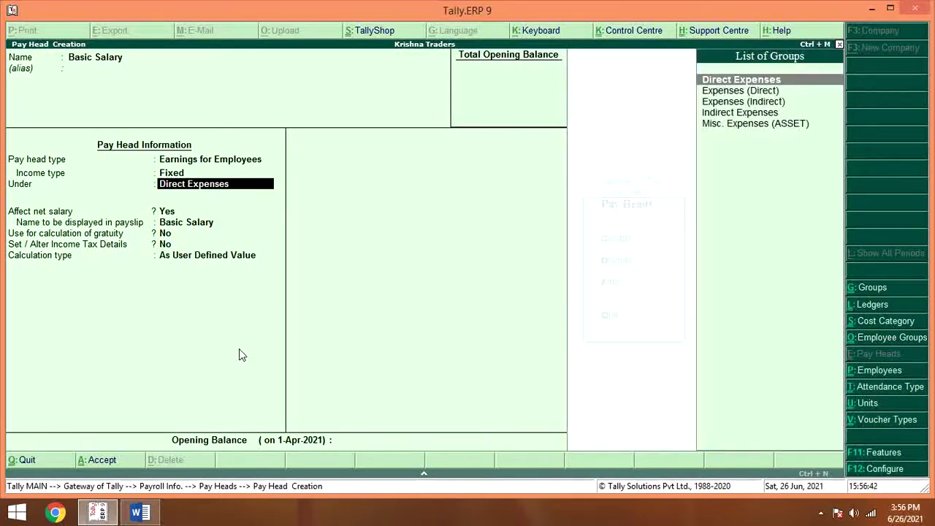
key("Down")
key("Down")
key("Down")
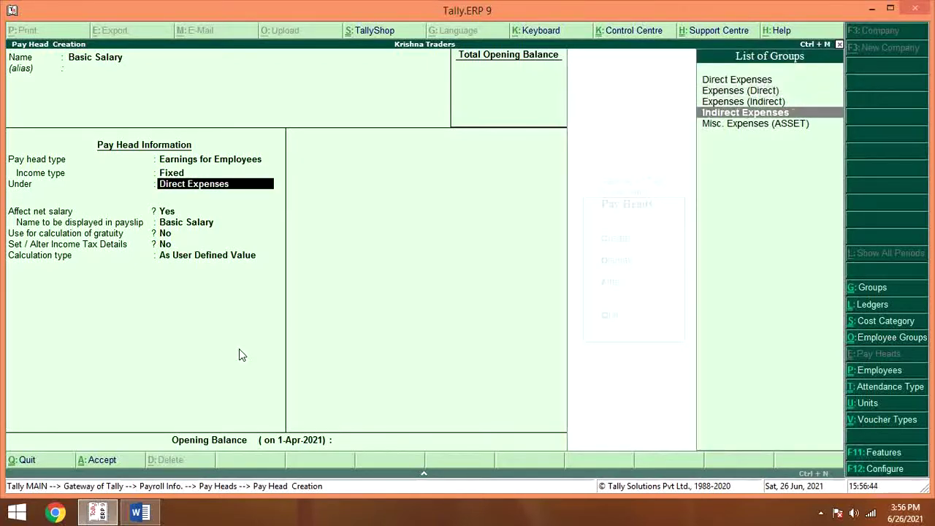
key("Return")
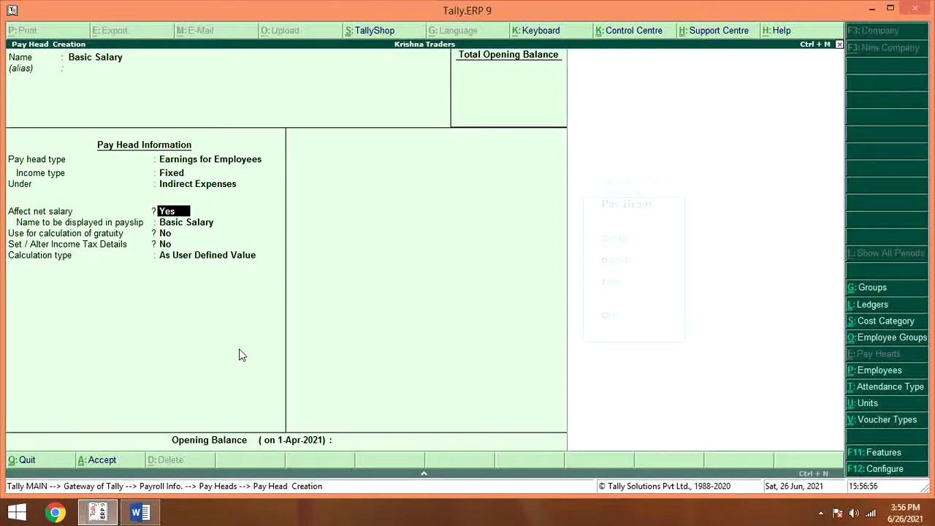
Step: Accept Yes for affecting net salary, Basic Salary as the payslip name, and No for both gratuity calculation and income tax details
key("Return")
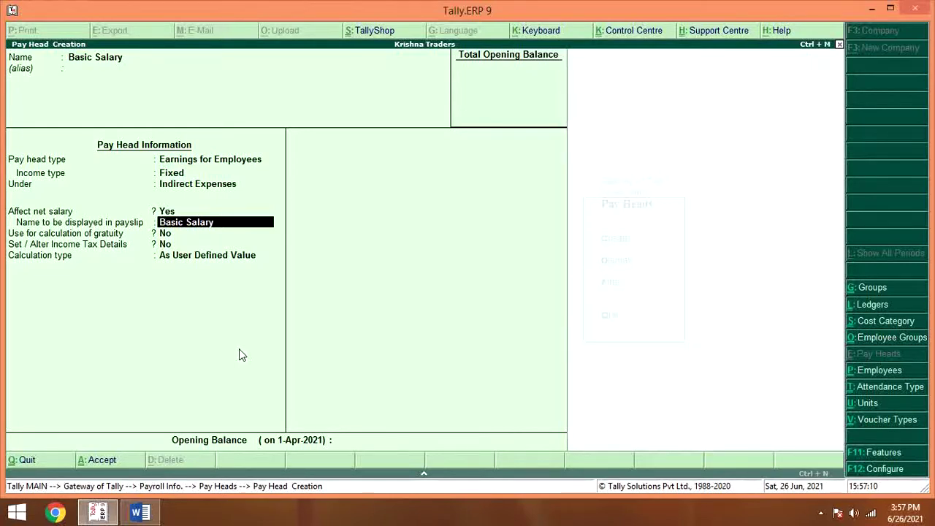
key("Return")
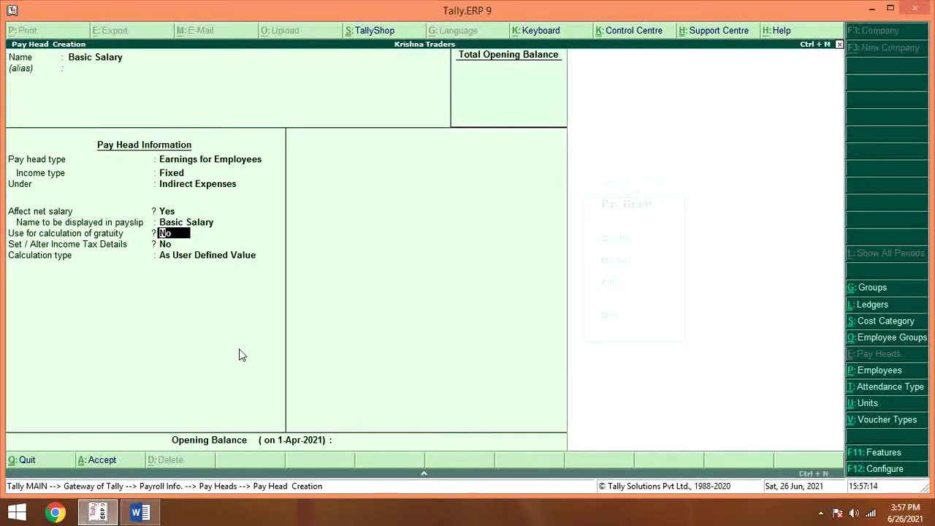
key("Return")
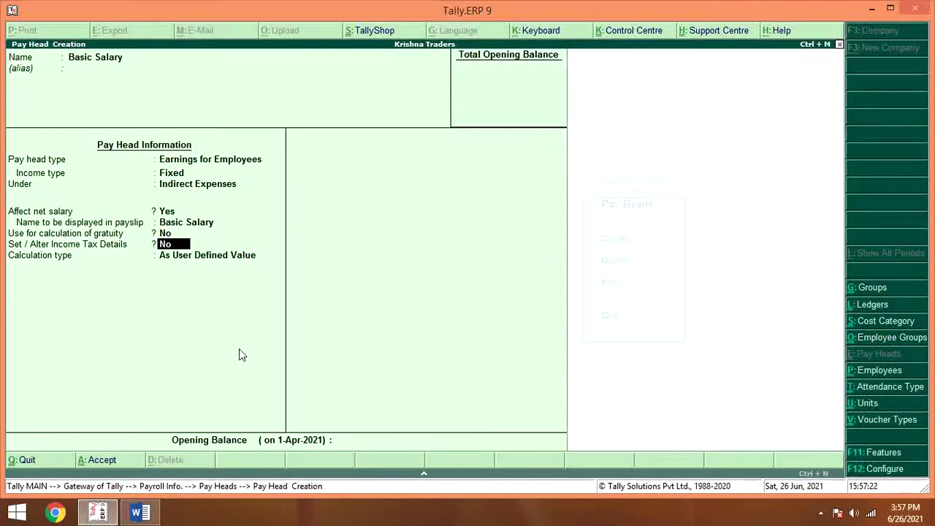
key("Return")
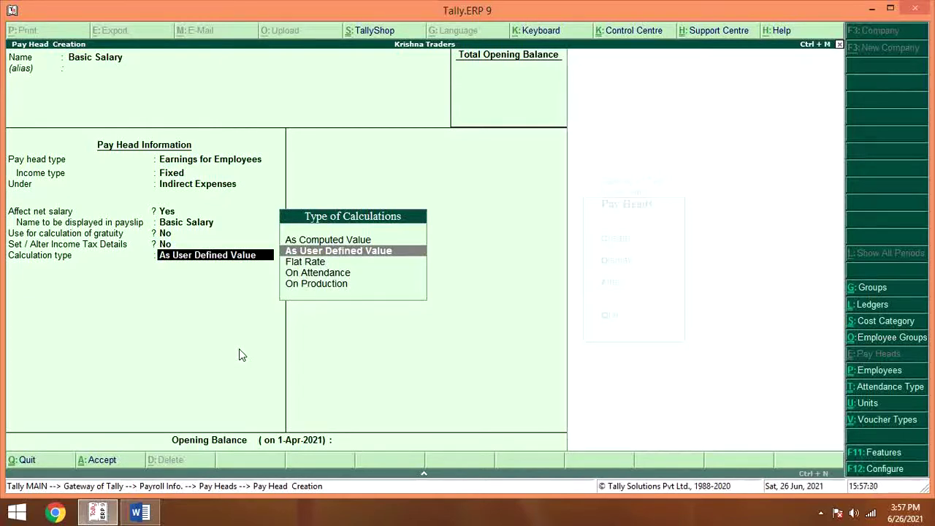
Step: Set the Basic Salary pay head's calculation type to Flat Rate and its calculation period to Months
key("Down")
key("Up")
key("Down")
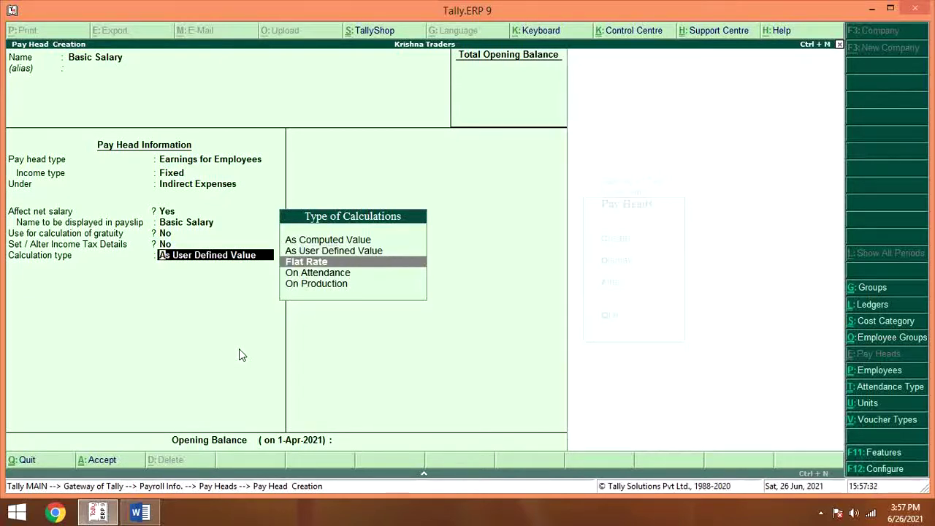
key("Down")
key("Down")
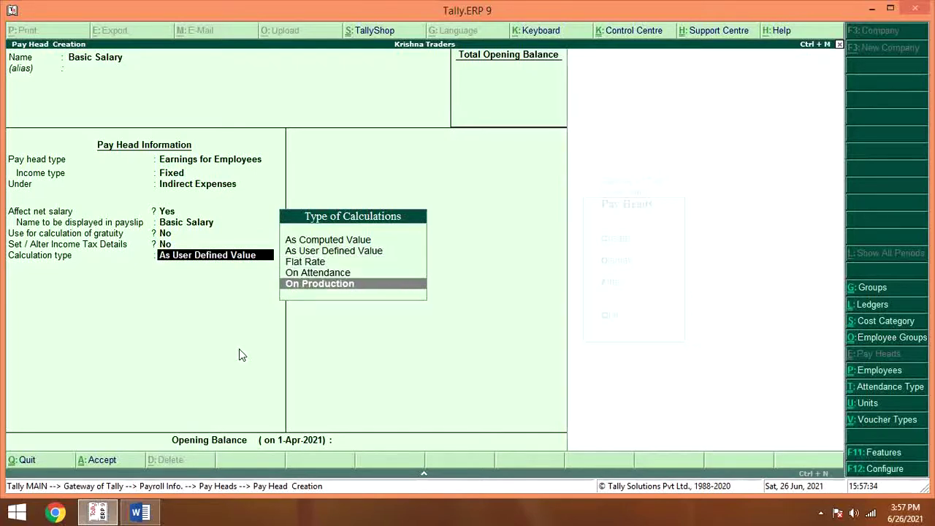
key("Up")
key("Up")
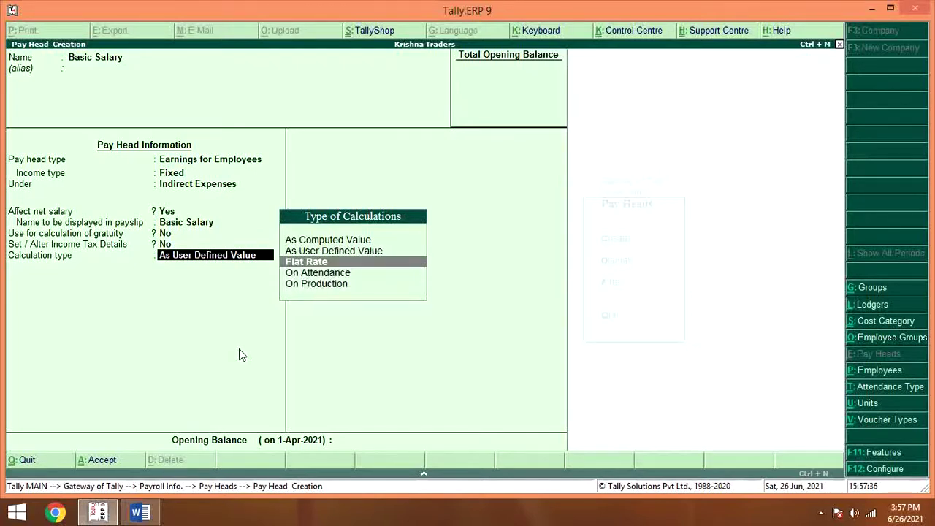
key("alt+Tab")
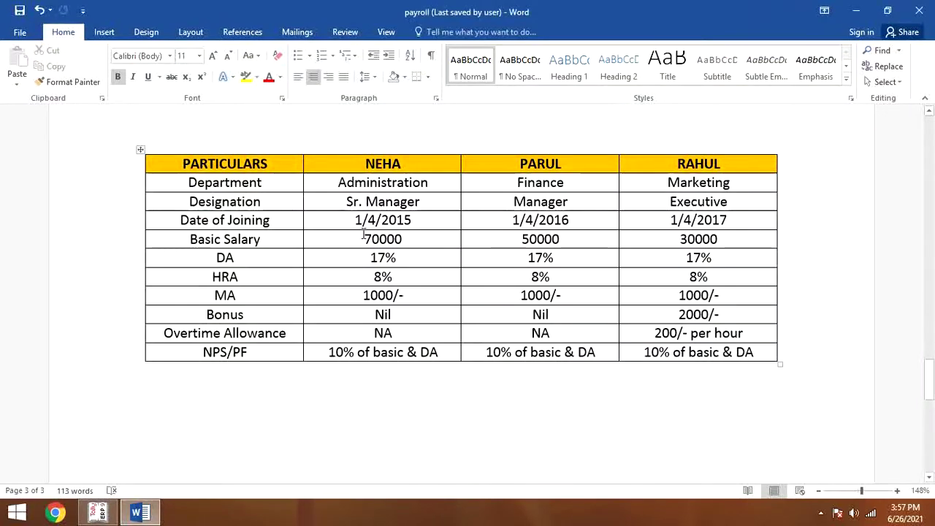
key("alt+Tab")
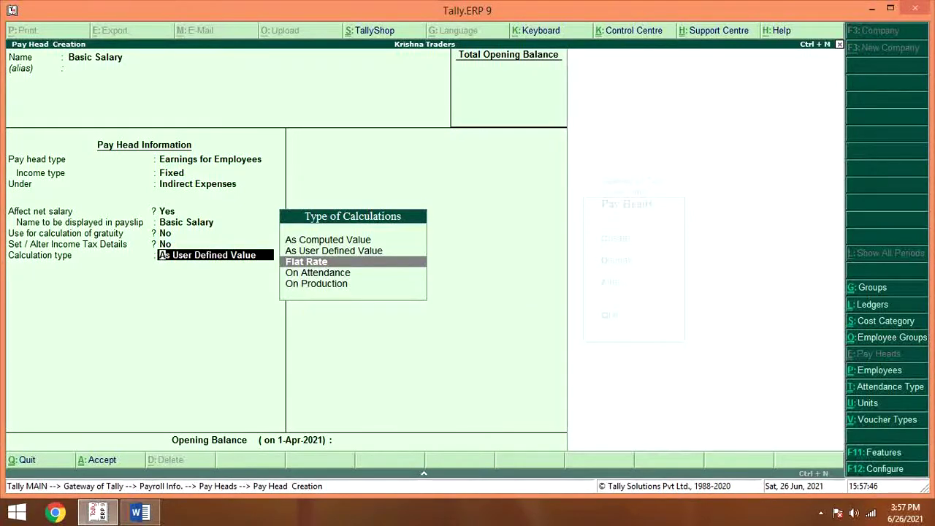
left_click(395, 260)
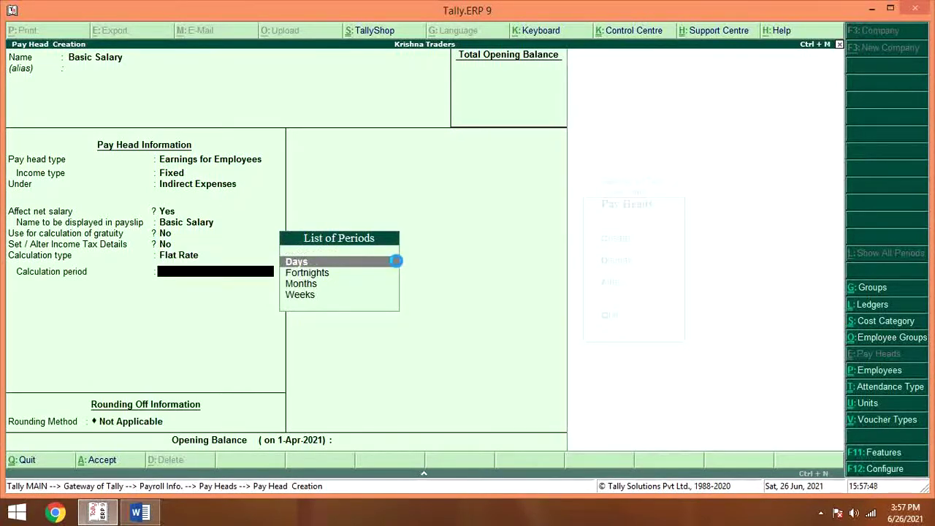
key("Down")
key("Down")
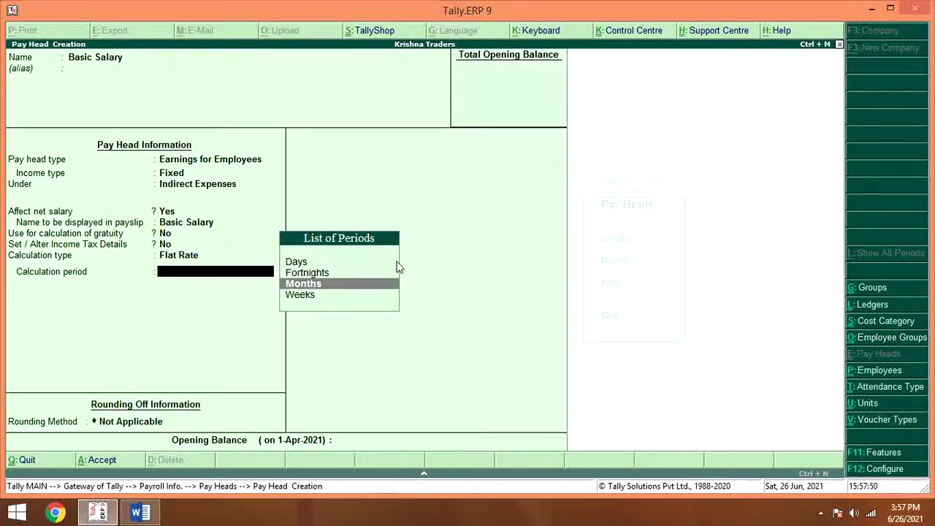
key("Return")
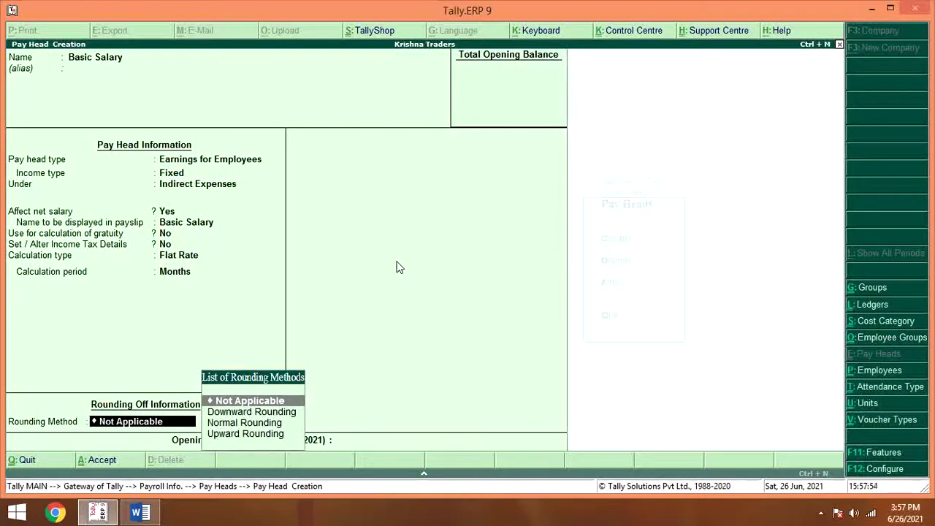
Step: Set the rounding method to Normal Rounding with a limit of 1, leave the opening balance empty, and save the Basic Salary pay head
key("Down")
key("Down")
key("Return")
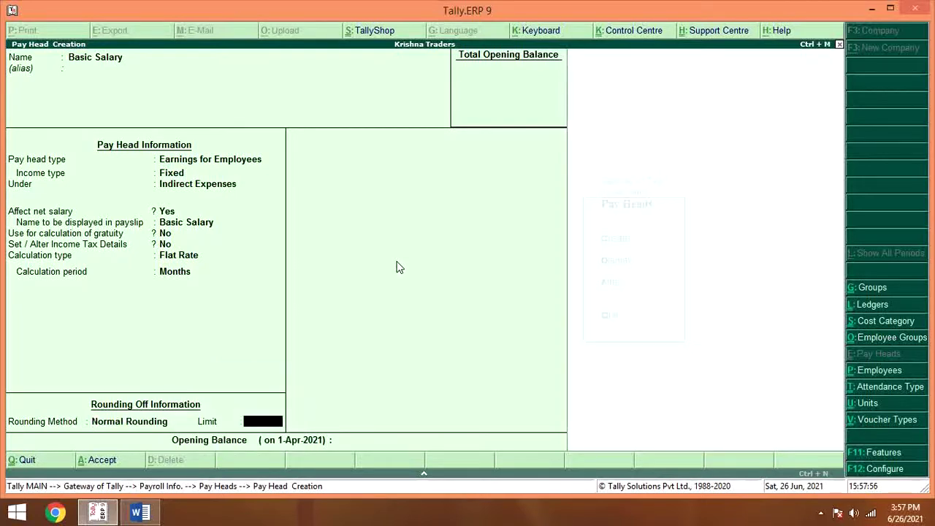
key("Return")
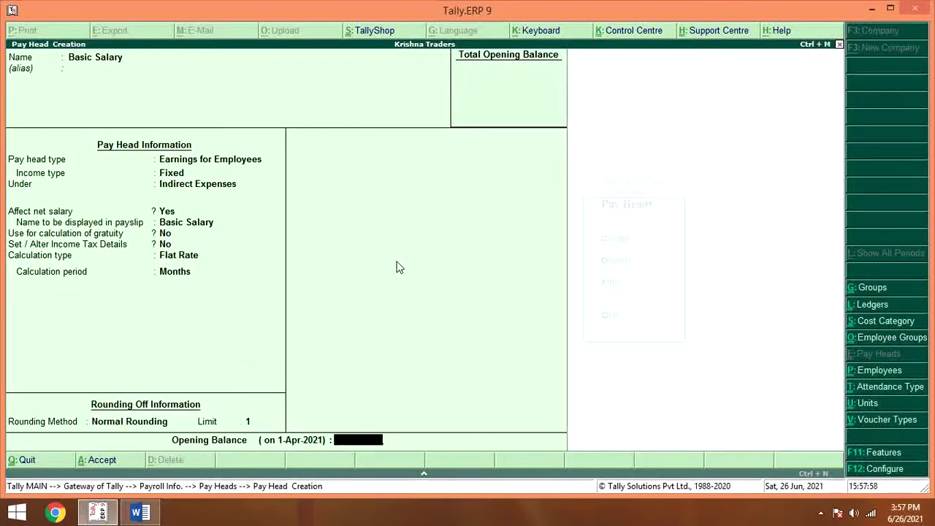
key("Return")
key("Return")
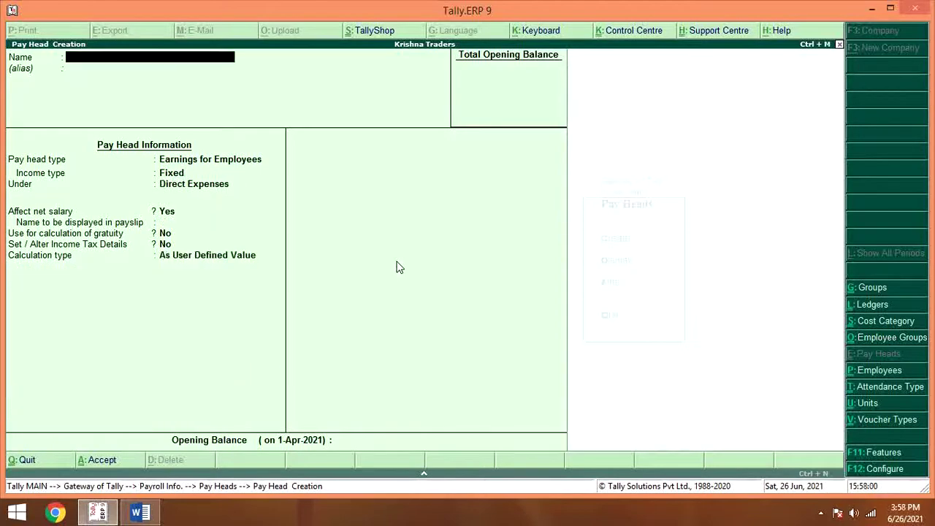
Step: Check the next component in the Word salary table and start a pay head named Dearness Allowance with type Earnings for Employees
key("alt+Tab")
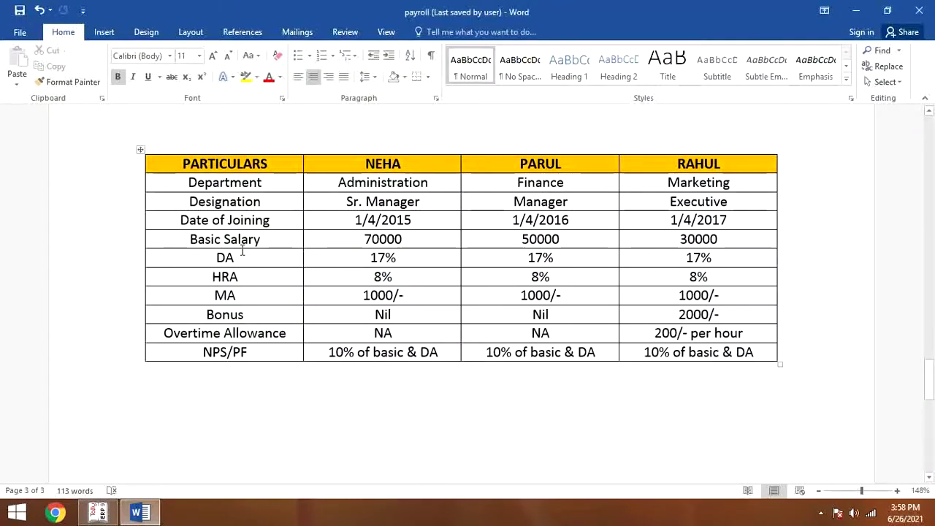
key("alt+Tab")
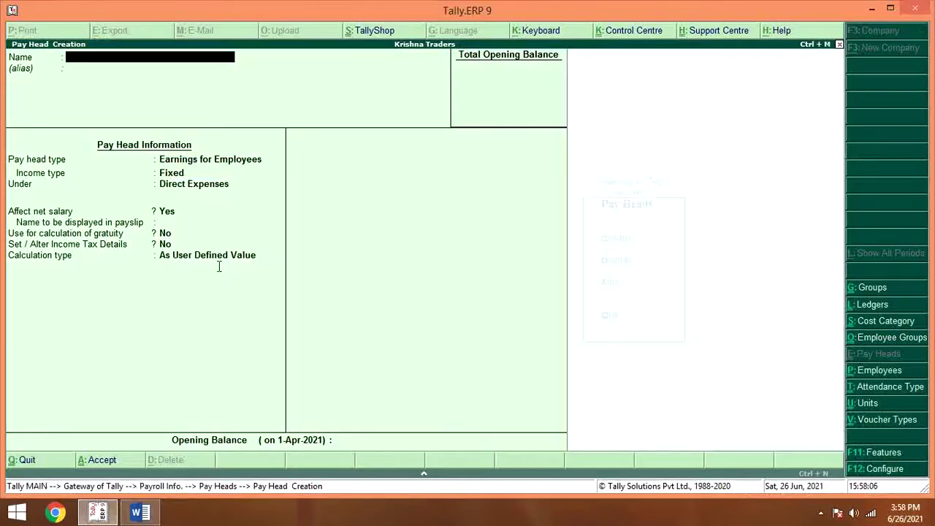
type("Dearness allowance")
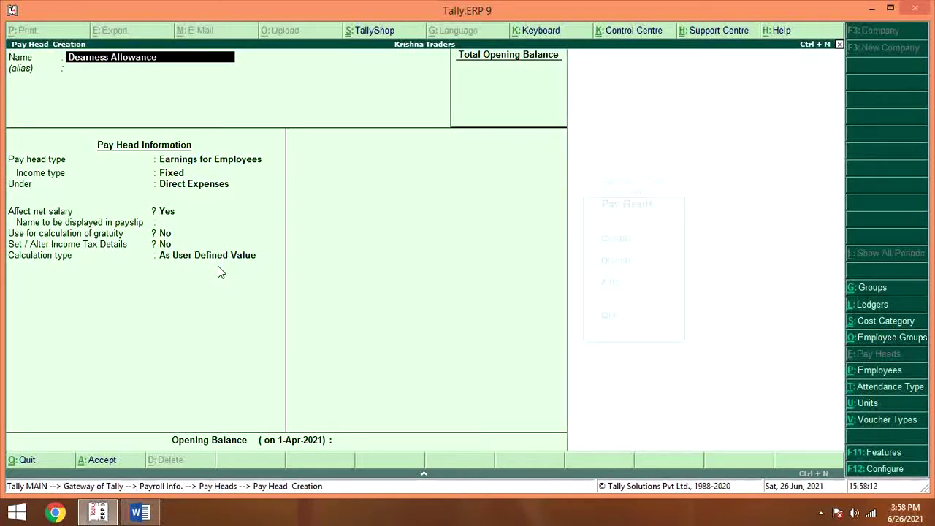
key("Return")
key("Return")
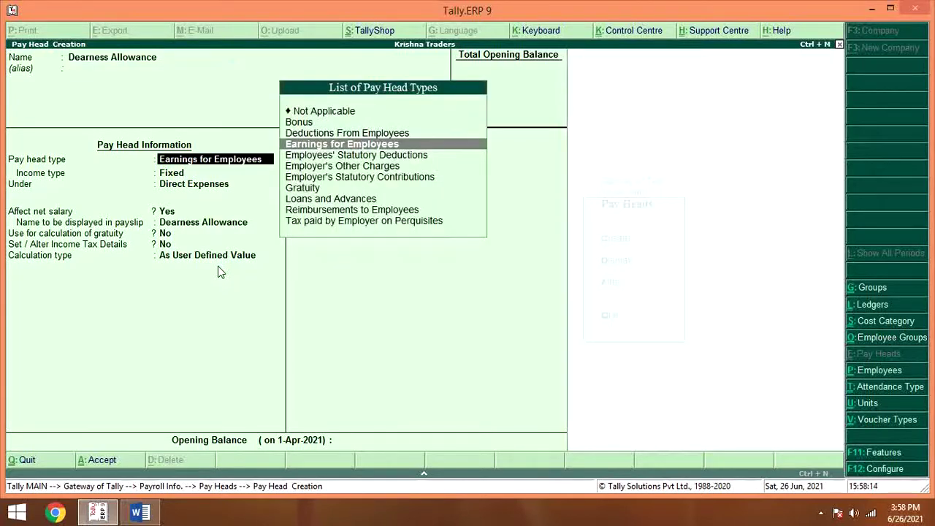
key("Return")
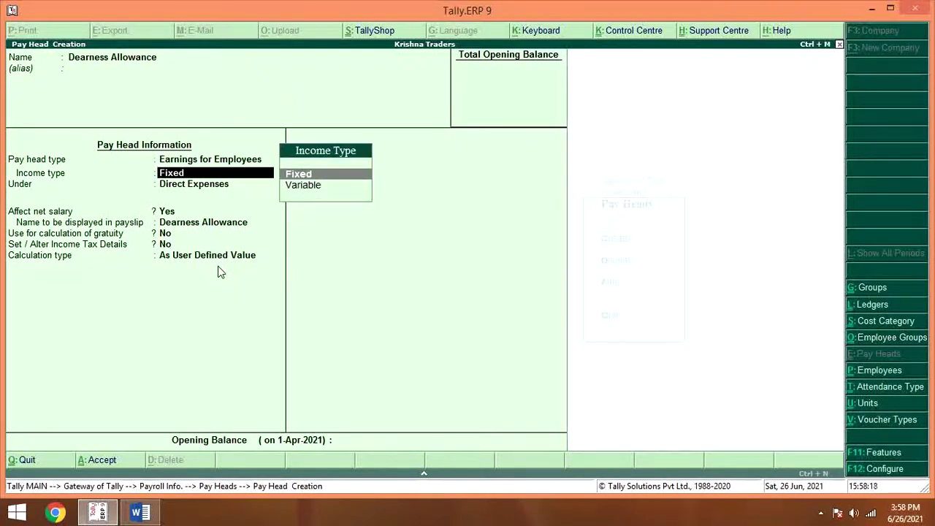
Step: Consult the Word salary table, keep Dearness Allowance's income type as Fixed, and place the pay head under Indirect Expenses
key("alt+Tab")
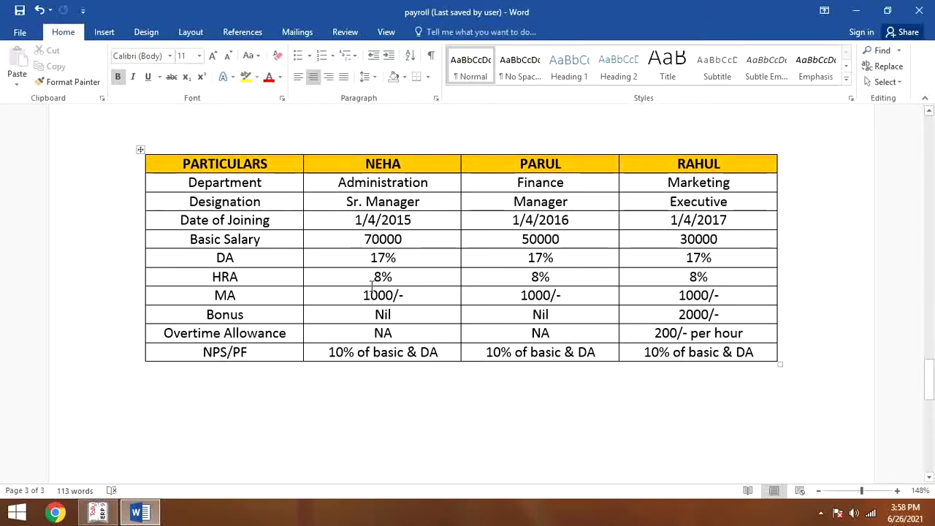
key("alt+Tab")
key("Return")
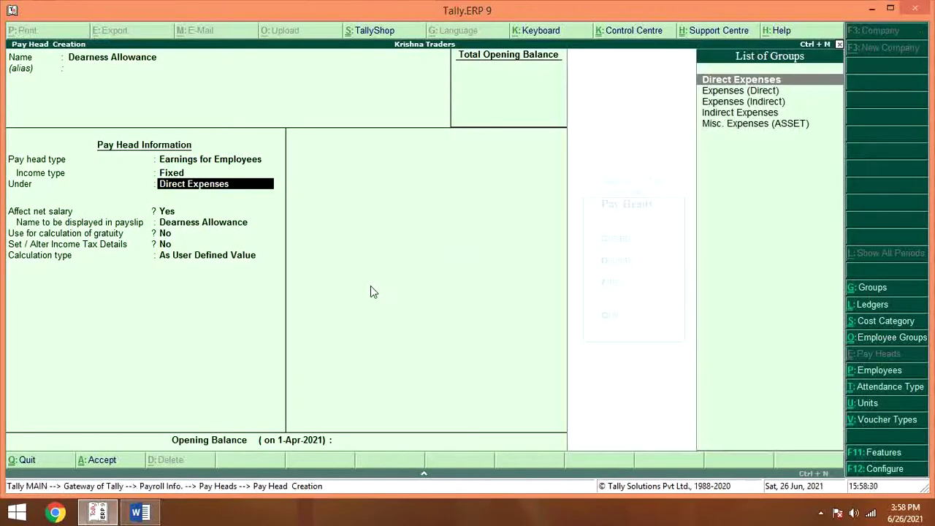
key("Down")
key("Down")
key("Down")
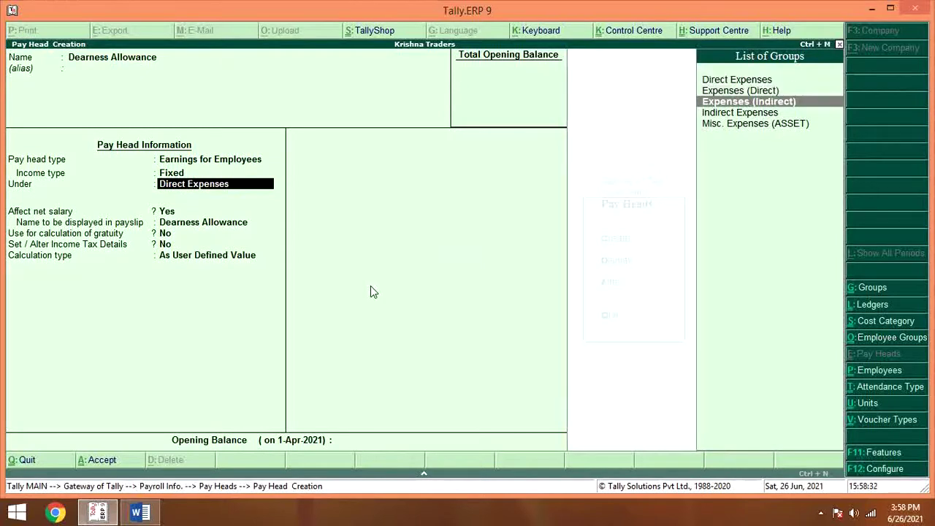
key("Return")
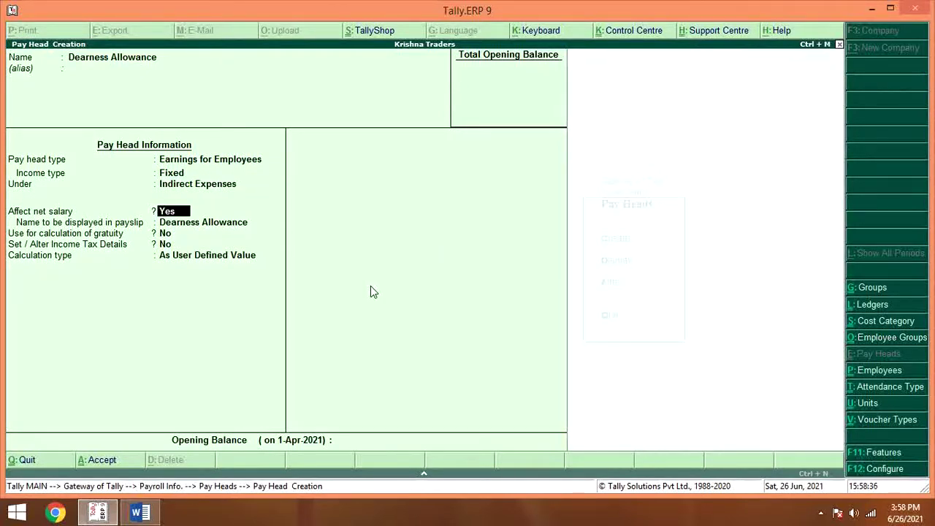
Step: Keep Dearness Allowance affecting net salary, set its payslip name to DA, and leave gratuity and income tax details at No
key("Return")
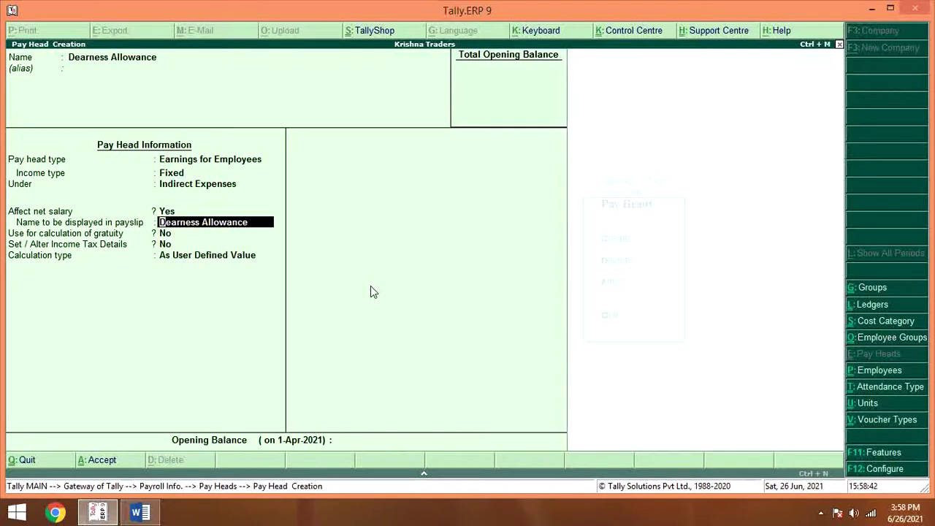
type("DA")
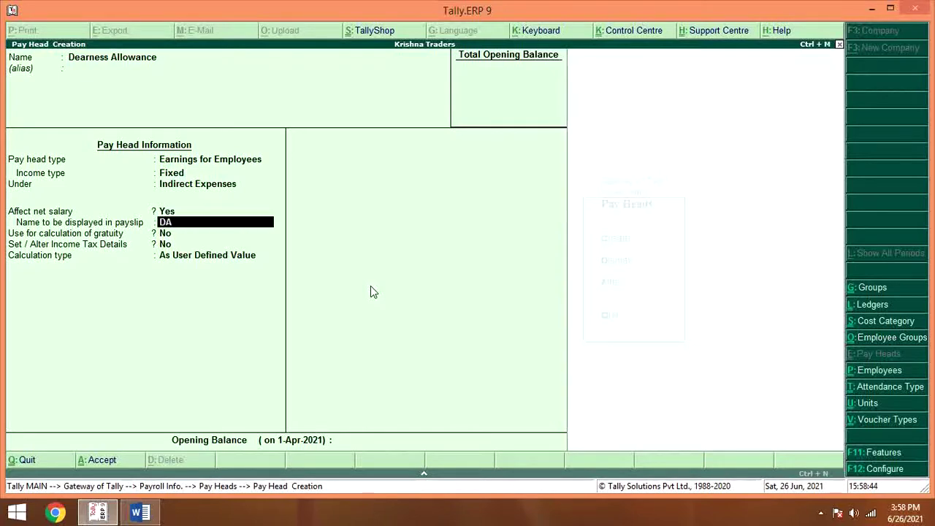
key("Return")
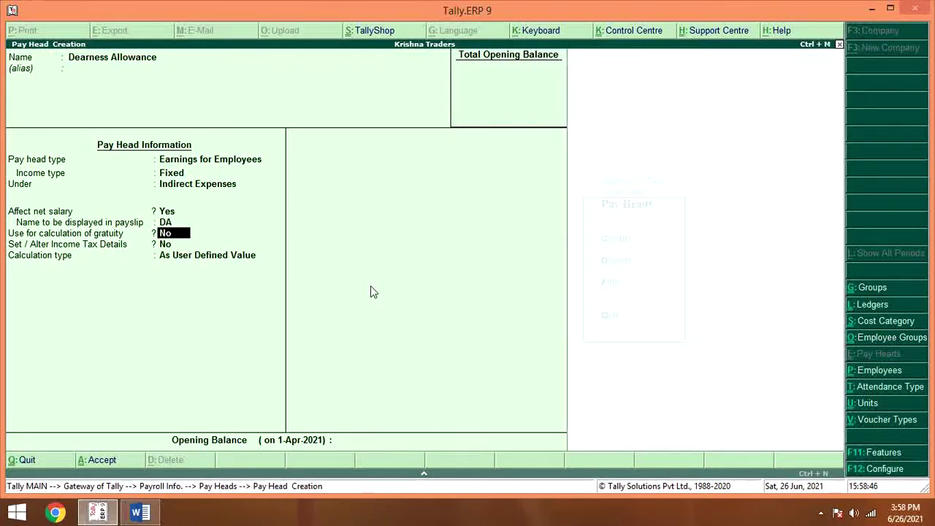
key("Return")
key("Return")
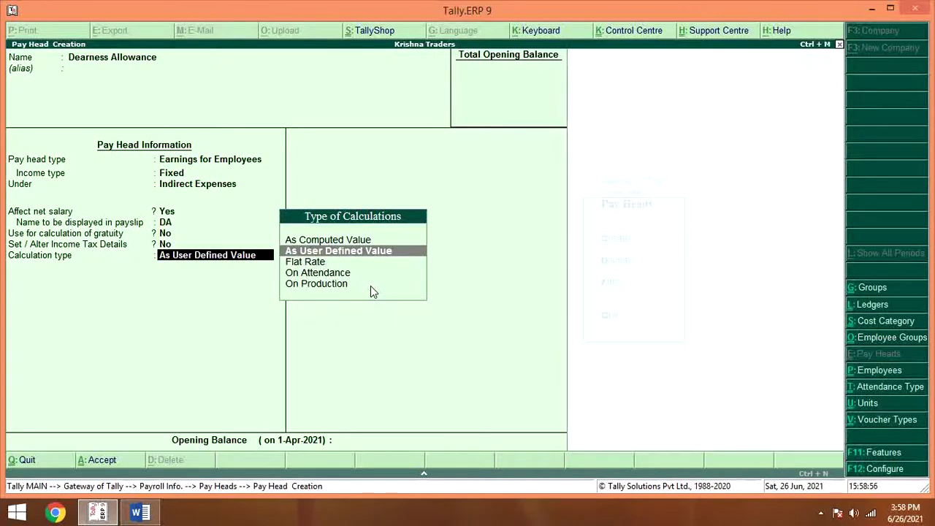
Step: Set Dearness Allowance's calculation type to As Computed Value and its rounding to Normal Rounding with a limit of 1
key("Up")
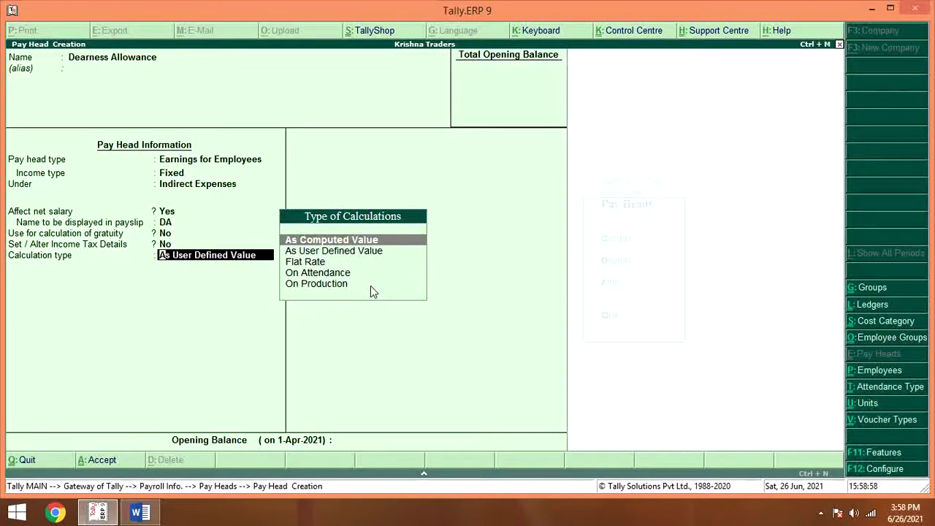
key("Return")
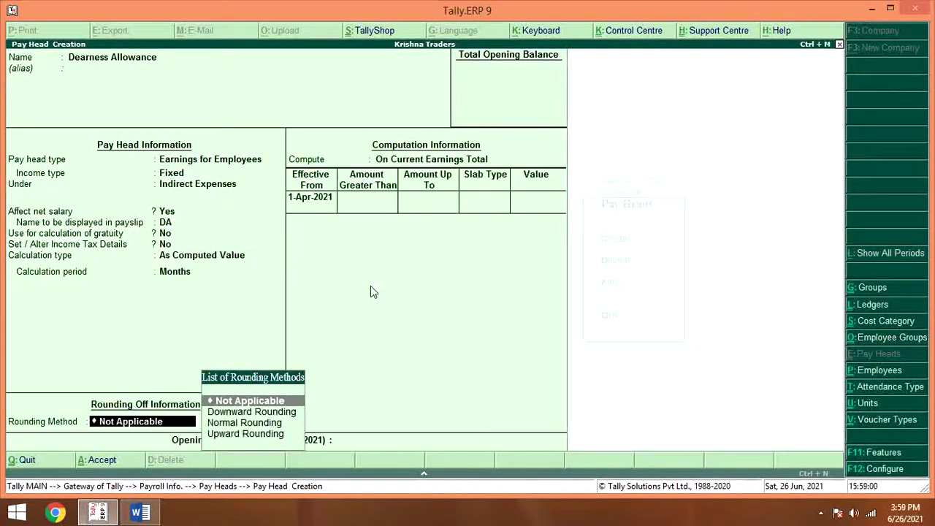
key("Down")
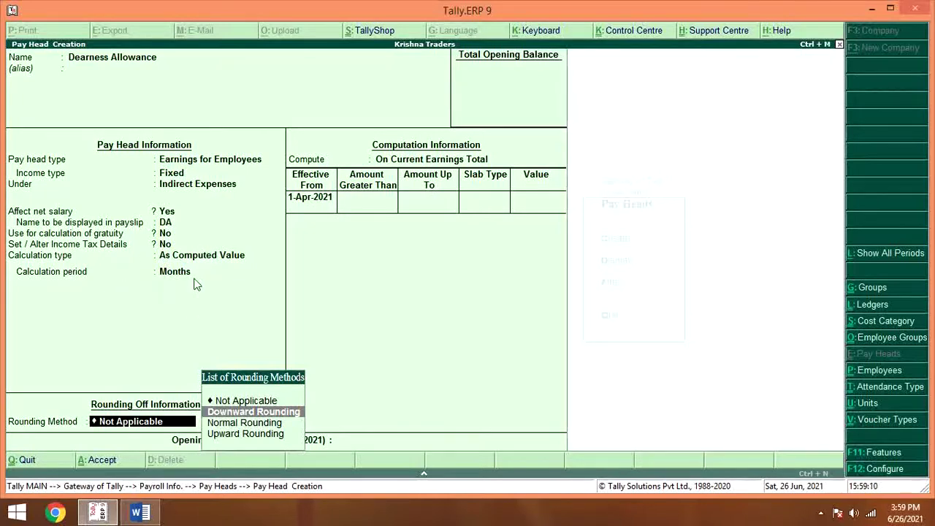
key("Down")
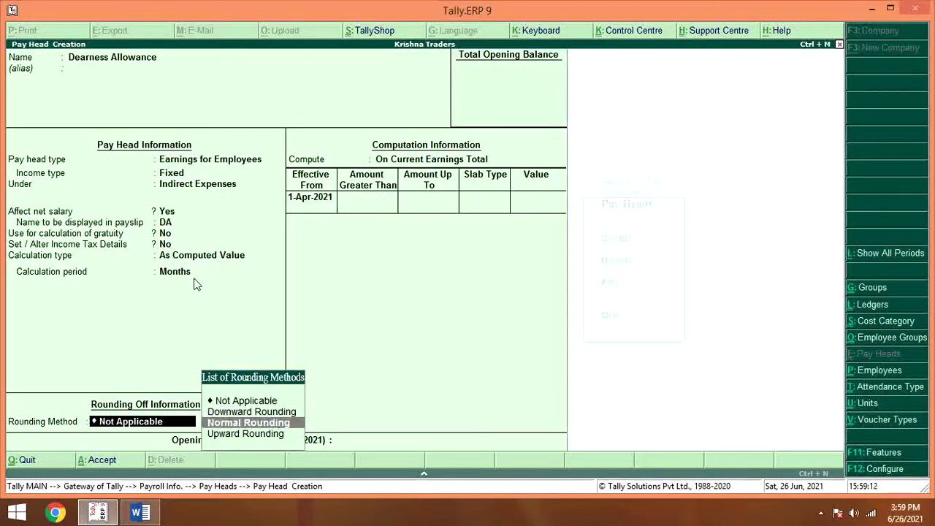
key("Return")
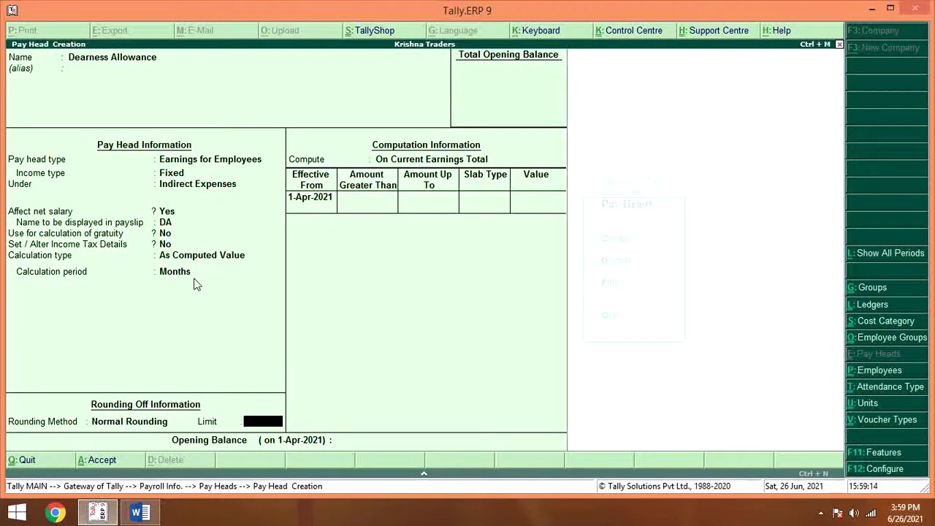
key("Return")
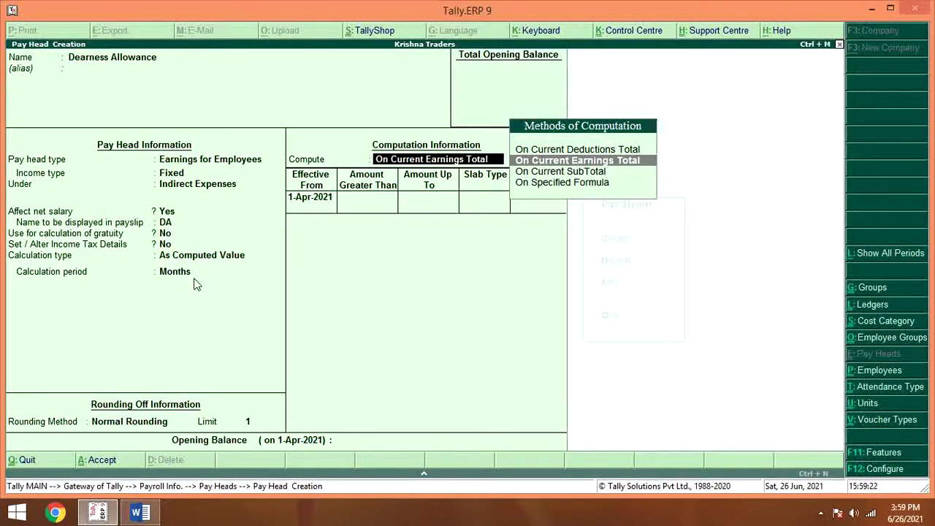
Step: Compute Dearness Allowance On Specified Formula with Basic Salary as the only added pay head, consulting the Word salary table
key("Down")
key("Down")
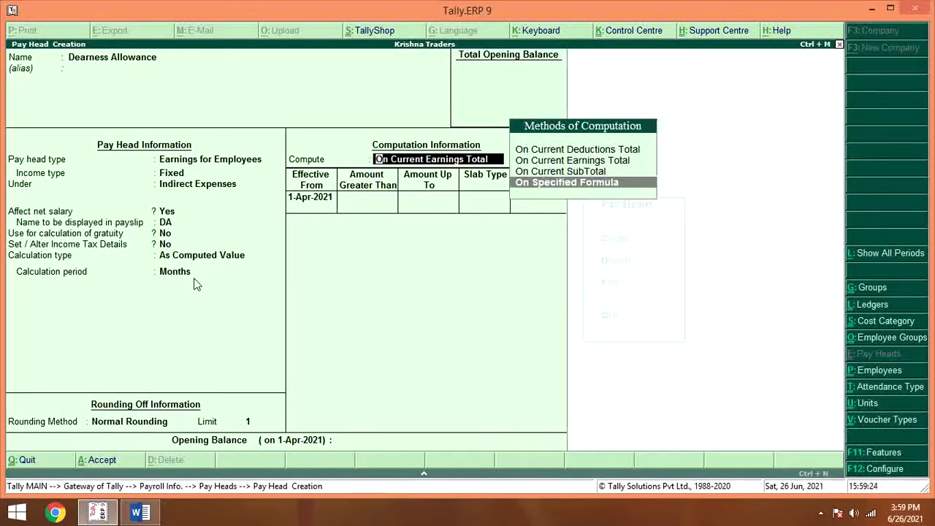
key("Return")
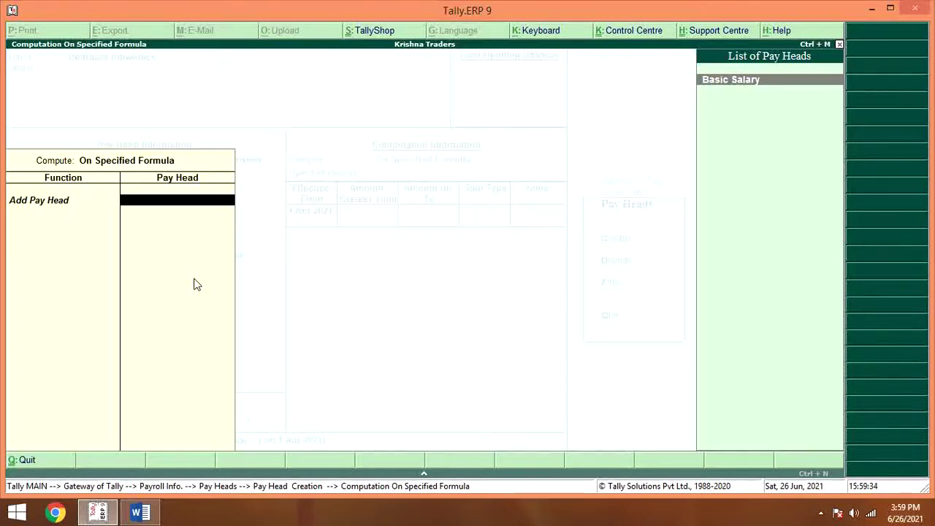
key("Return")
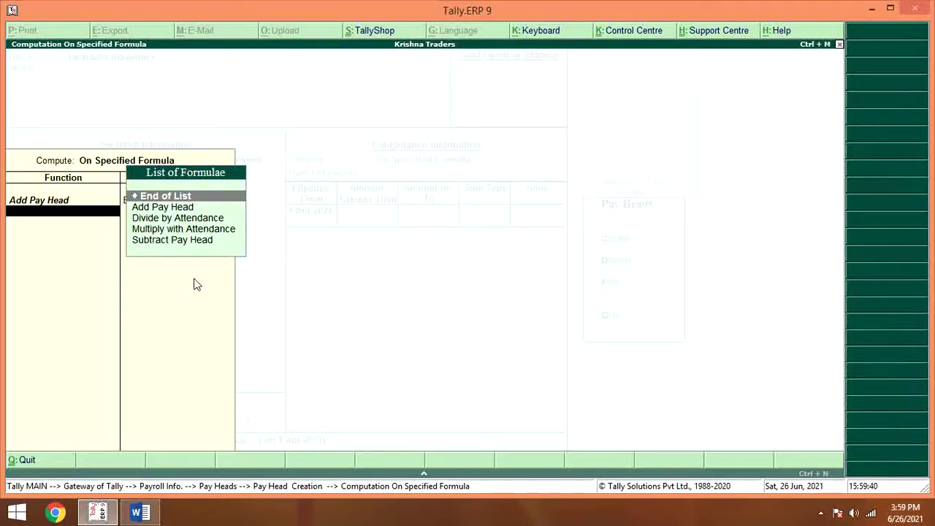
key("alt+Tab")
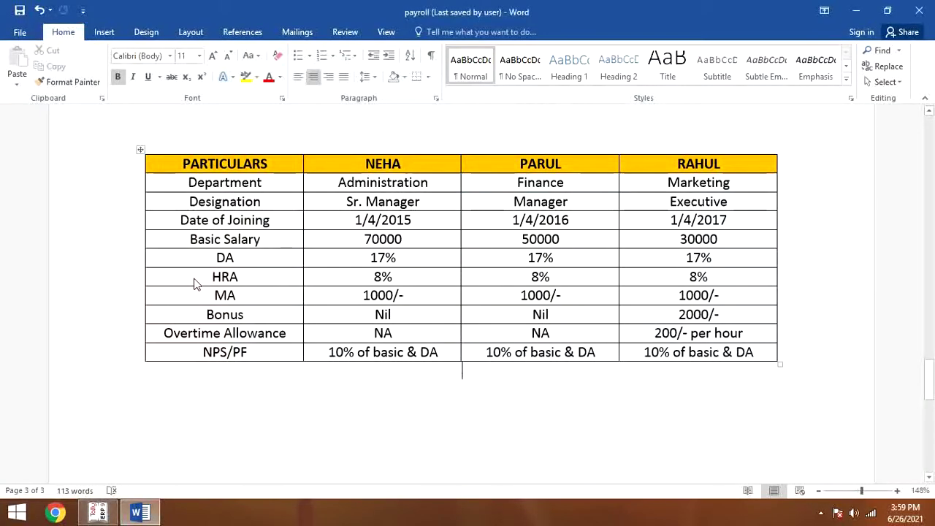
key("alt+Tab")
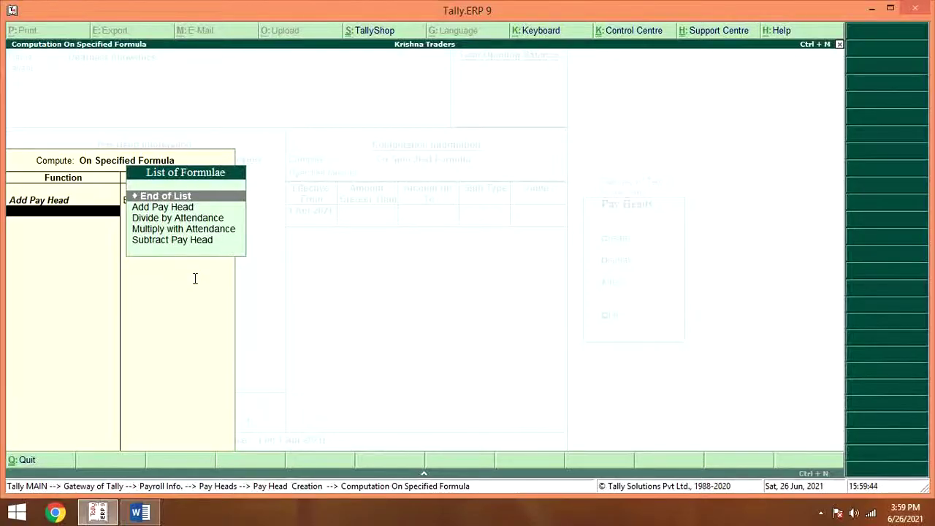
key("Return")
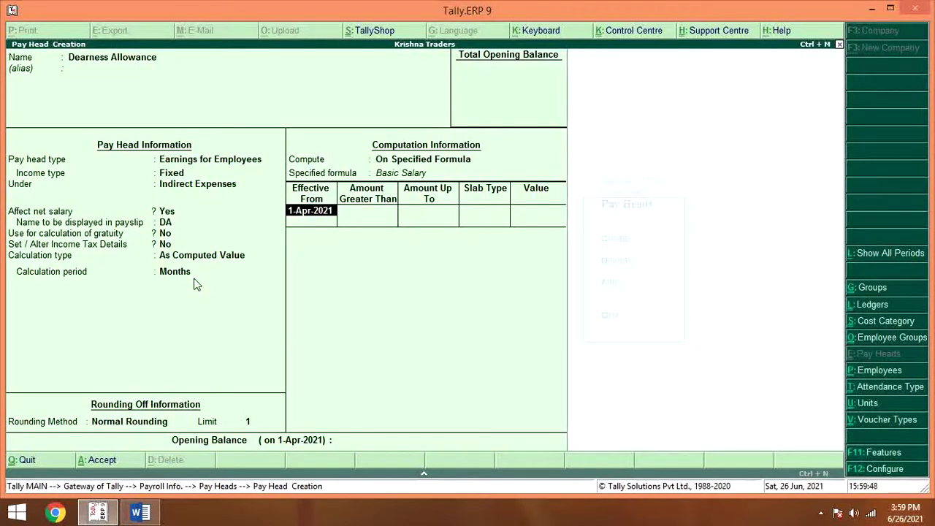
Step: Check the DA rate in the Word salary table, then enter 17 as the slab's upper amount with slab type Percentage
key("Return")
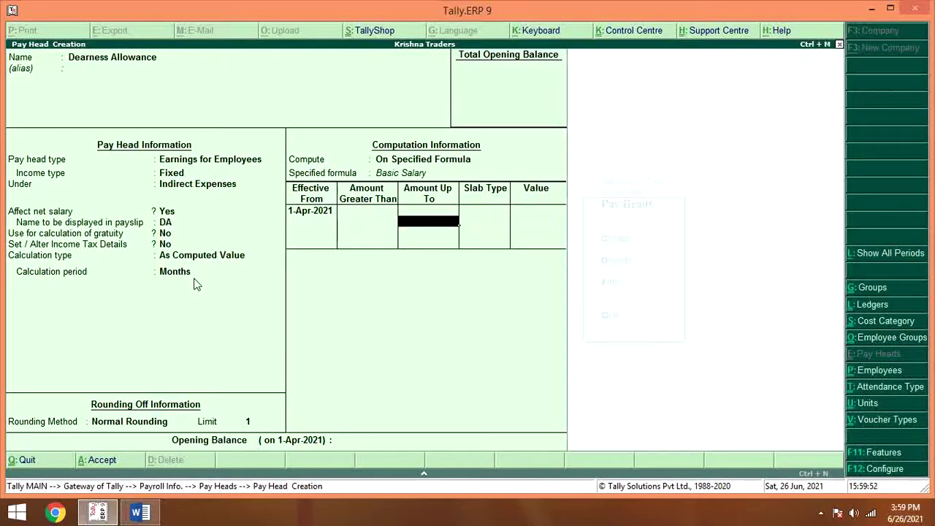
key("alt+Tab")
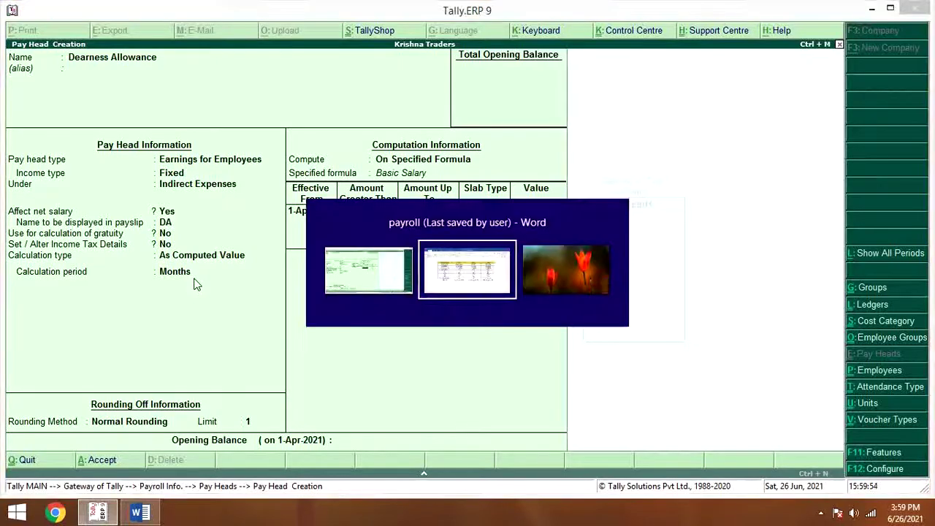
key("alt+Tab")
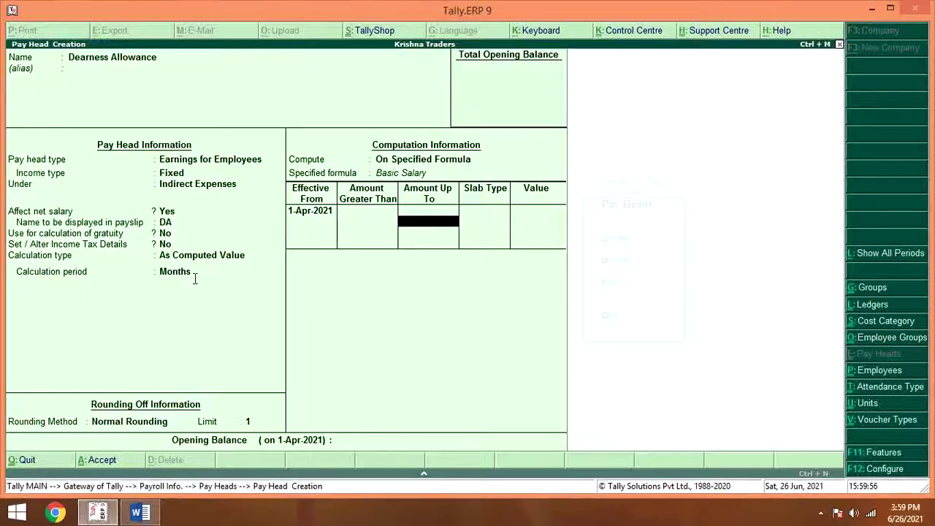
type("17")
key("Return")
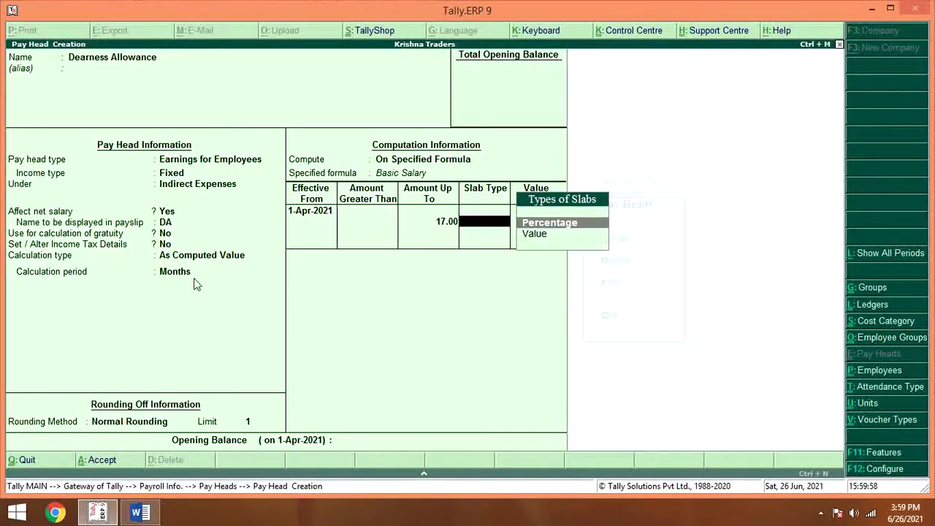
key("Return")
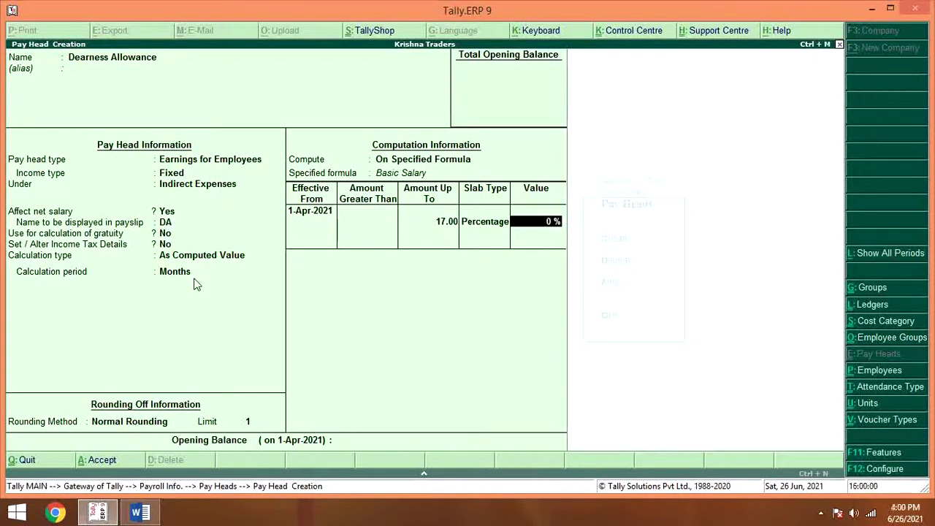
Step: Clear the upper amount from the Dearness Allowance slab and keep its slab type as Percentage
type("1\\7")
key("BackSpace")
key("BackSpace")
type("7")
key("BackSpace")
key("BackSpace")
key("BackSpace")
key("BackSpace")
key("BackSpace")
key("BackSpace")
key("BackSpace")
key("BackSpace")
key("BackSpace")
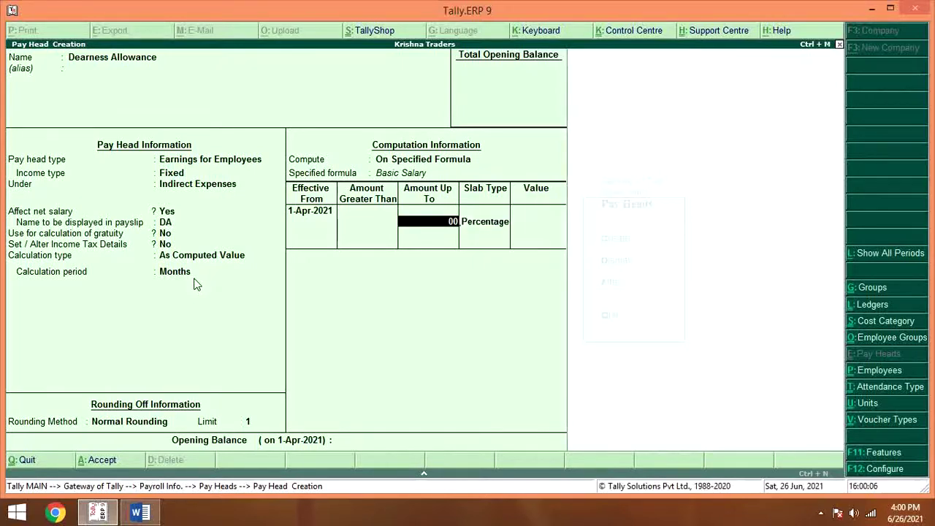
key("Return")
key("Return")
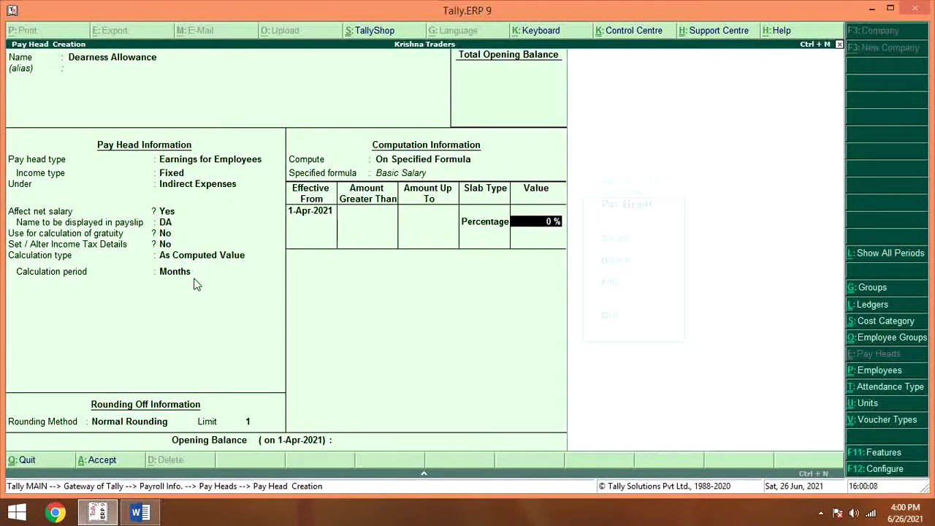
Step: Set the slab value to 17% and save the Dearness Allowance pay head
type("17")
key("Return")
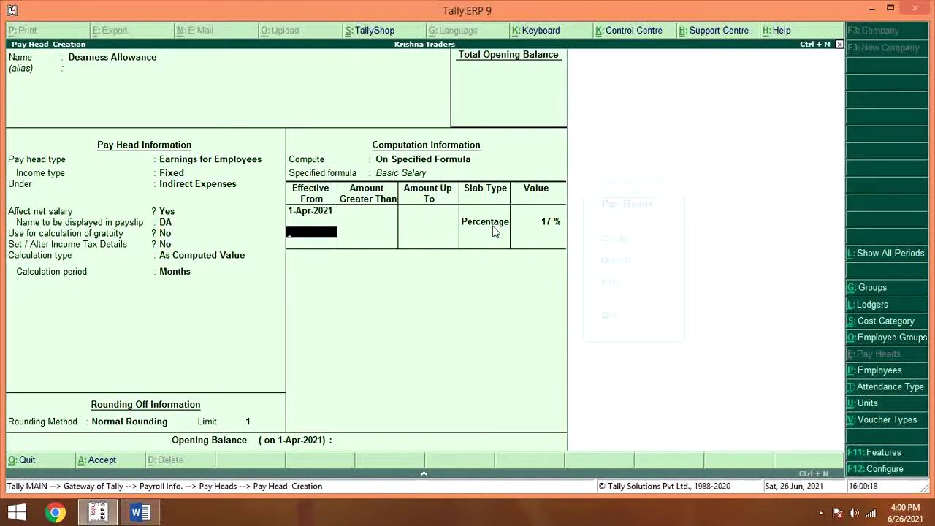
key("Return")
key("Return")
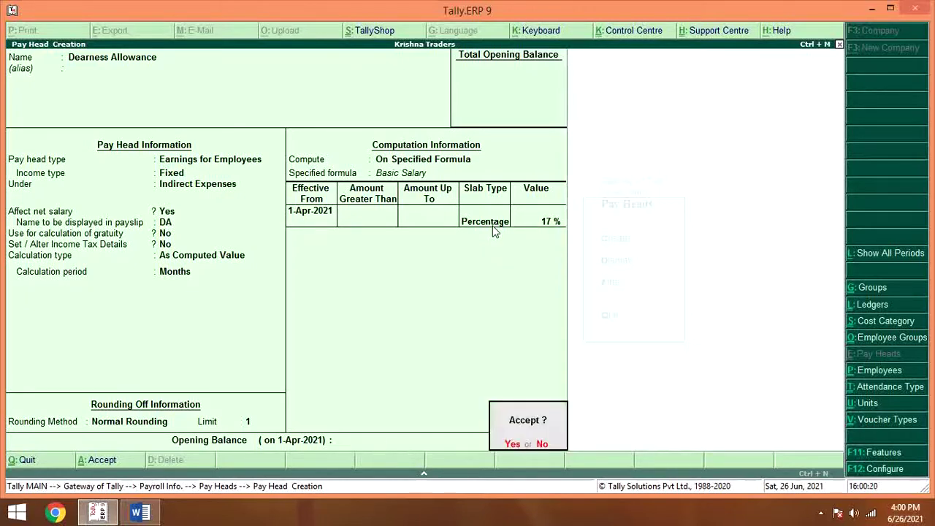
key("Return")
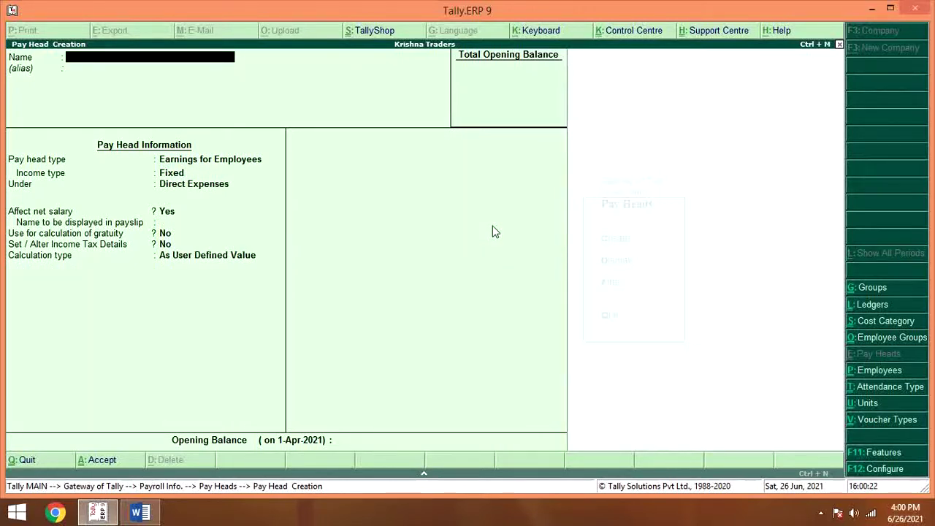
Step: Check the next component in the Word salary table and start a House Rent Allowance pay head with type Earnings for Employees
key("alt+Tab")
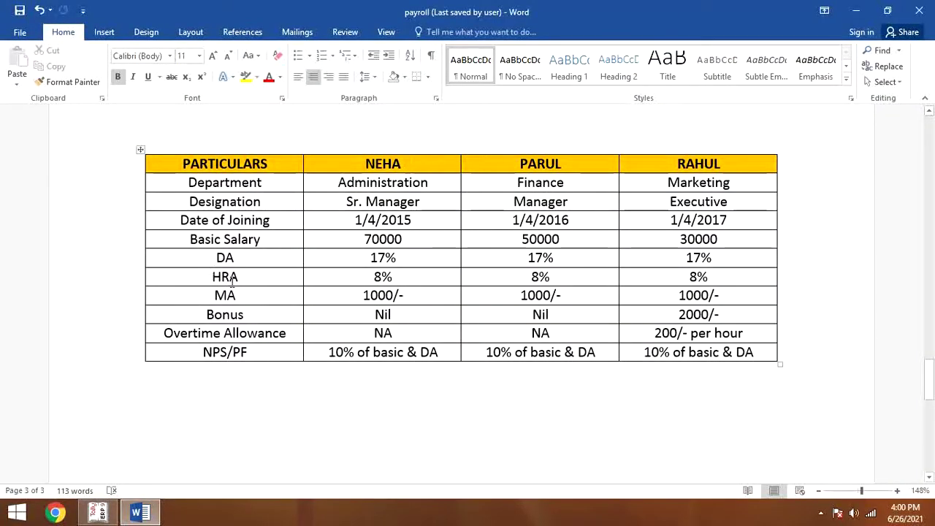
key("alt+Tab")
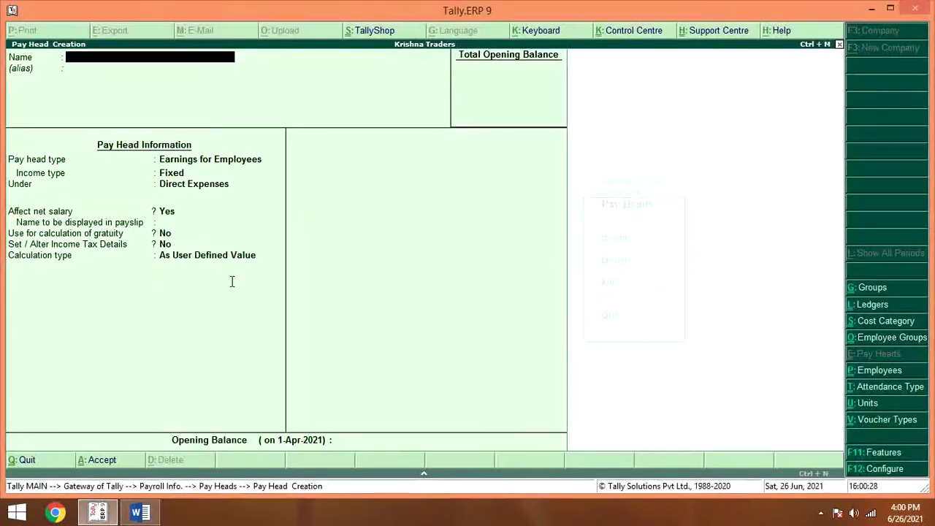
type("Hou")
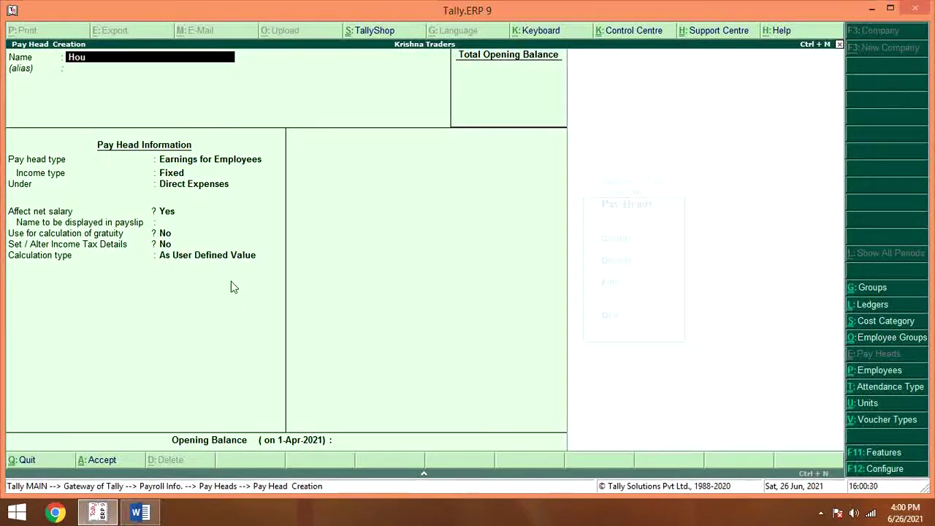
type("se Rent Allow")
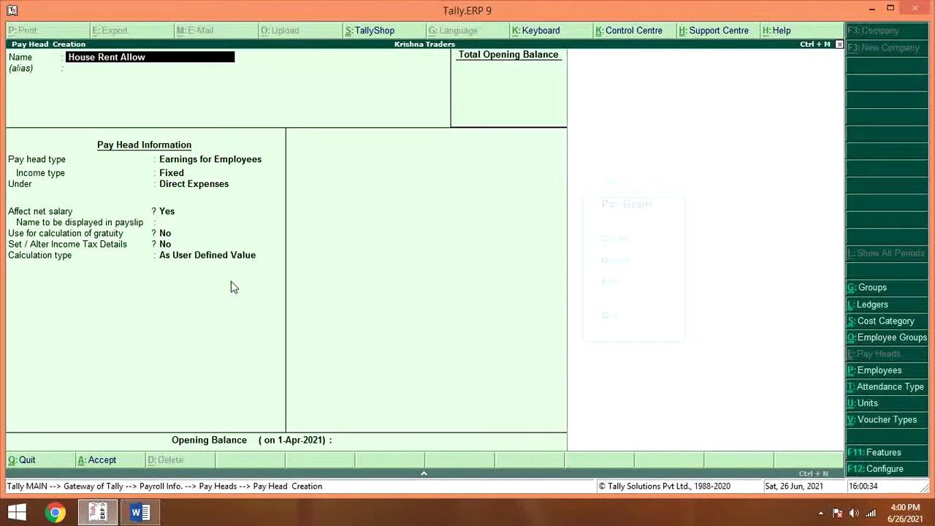
type("ance")
key("Return")
key("Return")
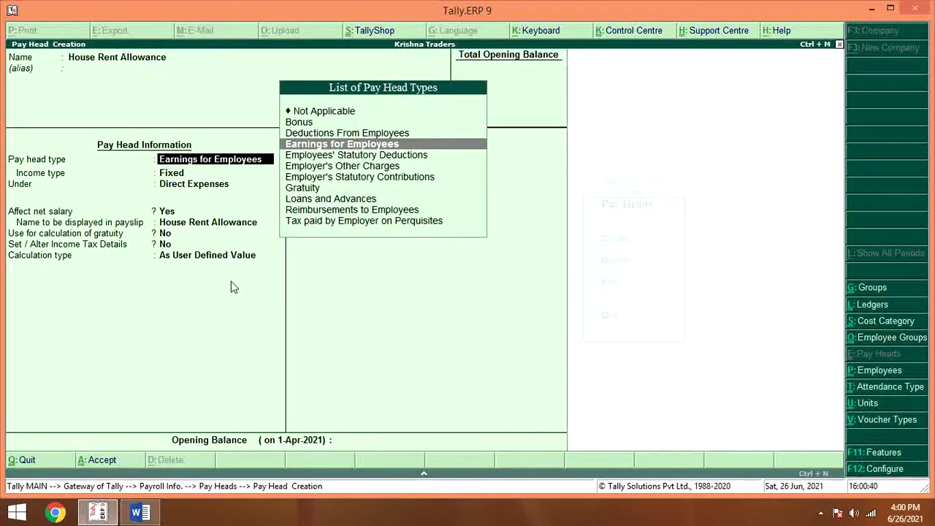
key("Return")
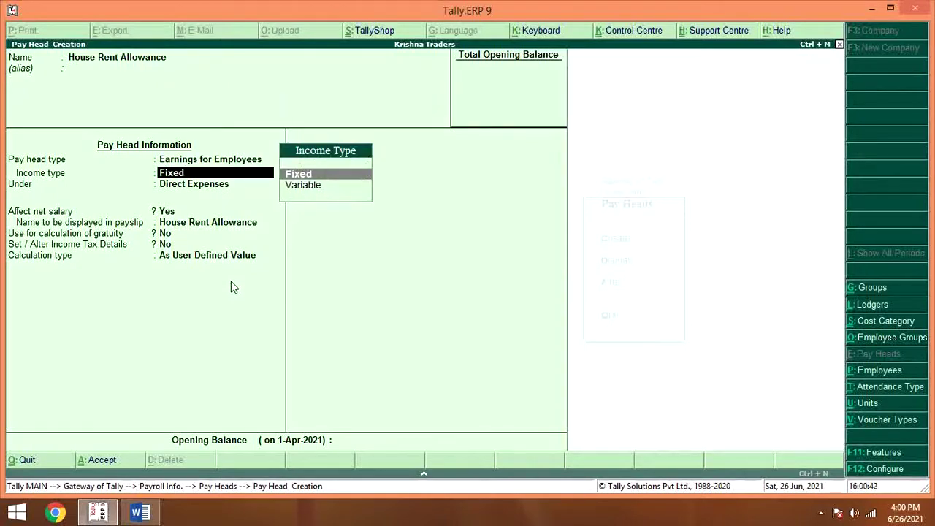
Step: Keep House Rent Allowance's income type as Fixed, place it under Indirect Expenses, and let it affect net salary
key("Return")
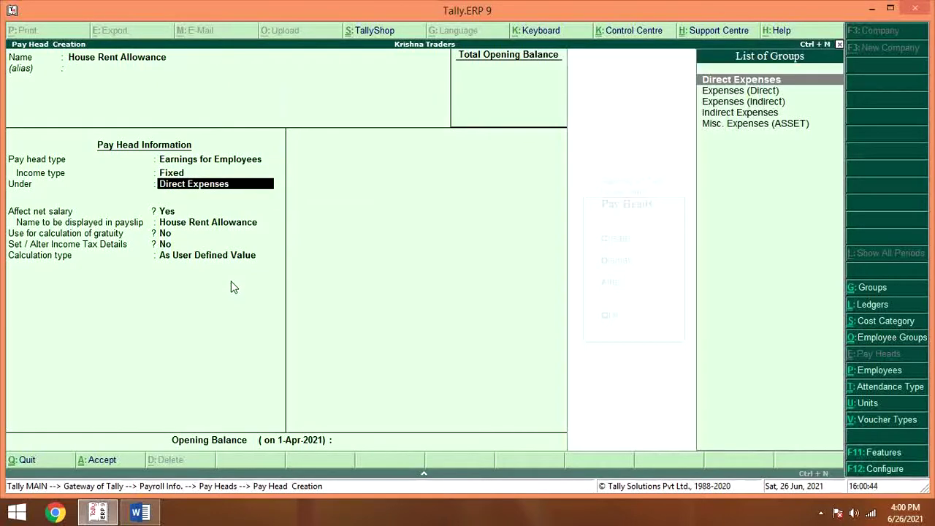
key("Down")
key("Down")
key("Down")
key("Return")
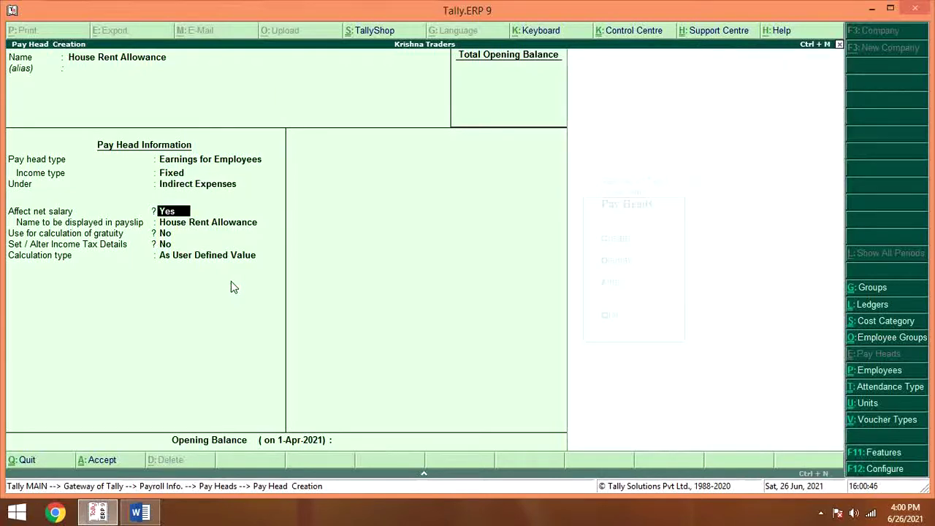
key("Return")
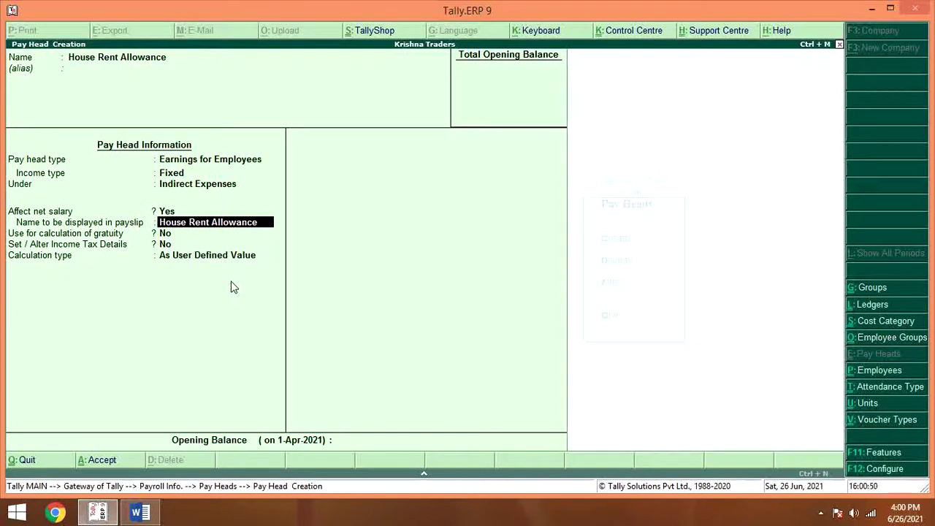
Step: Set House Rent Allowance's payslip name to HRA and leave gratuity calculation and income tax details at No
type("H")
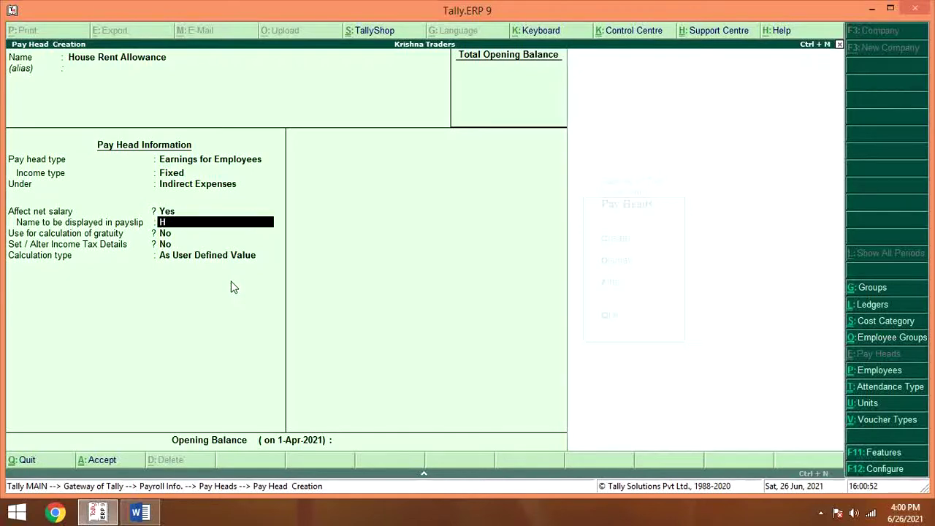
type("RA")
key("Return")
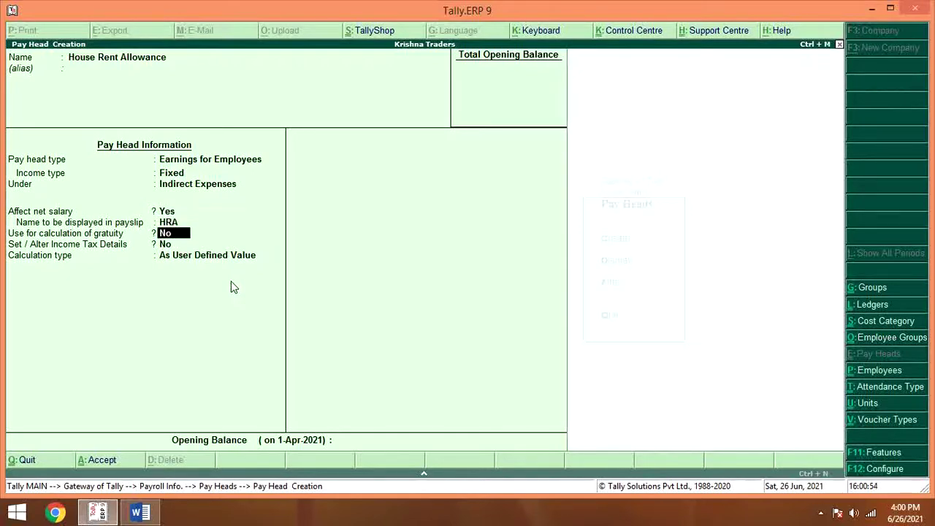
key("Return")
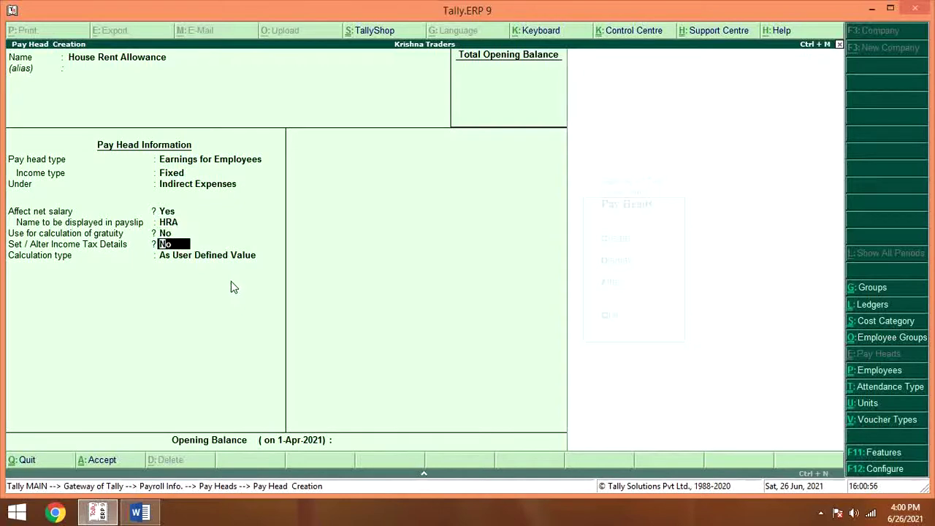
key("Return")
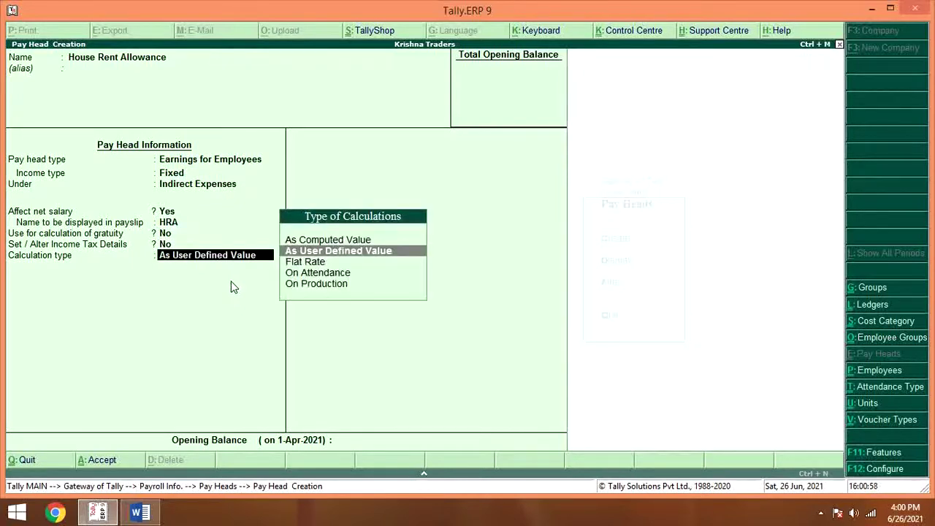
Step: Check the HRA row in the Word salary table and set the pay head's calculation type to As Computed Value
key("alt+Tab")
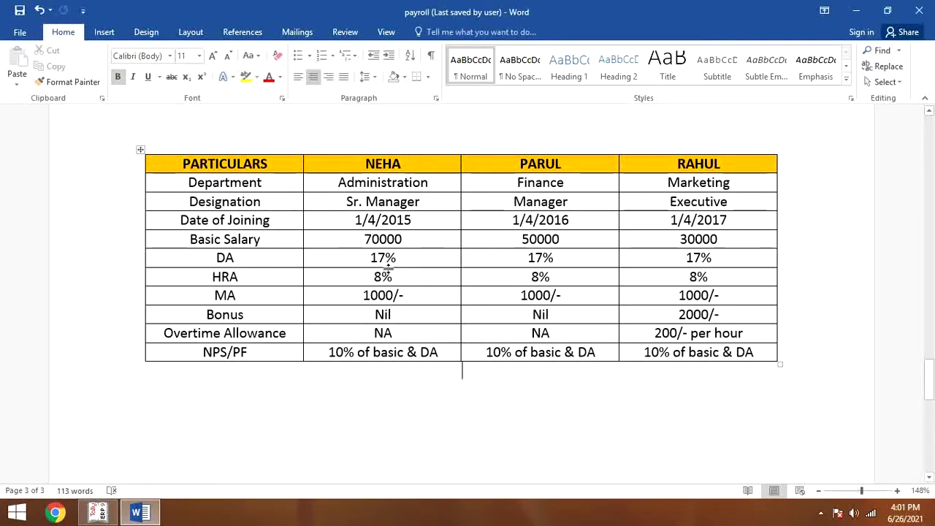
key("alt+Tab")
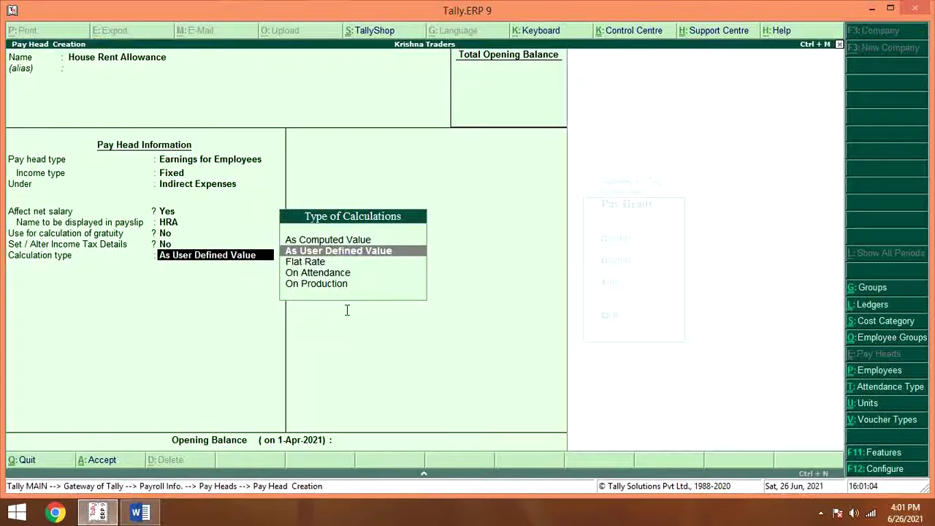
key("Up")
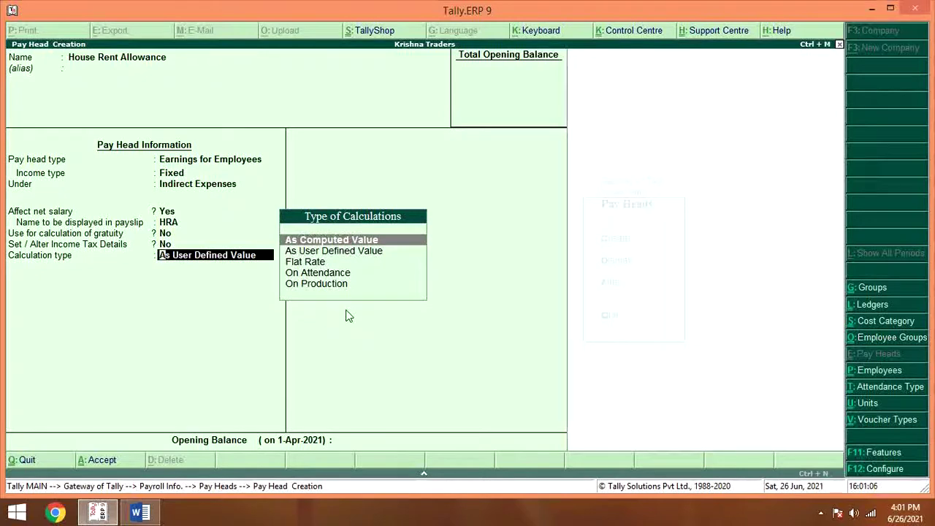
key("Return")
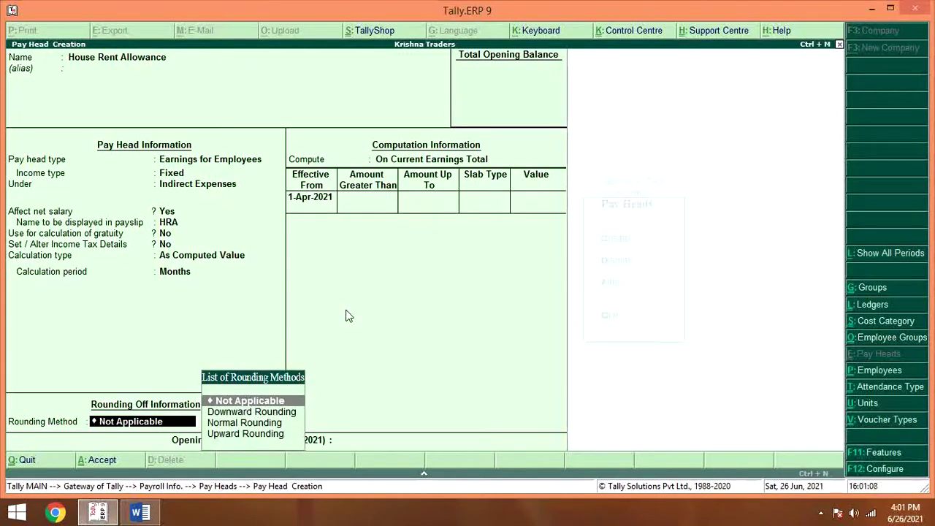
Step: Set House Rent Allowance's rounding method to Normal Rounding with a limit of 1
key("Down")
key("Down")
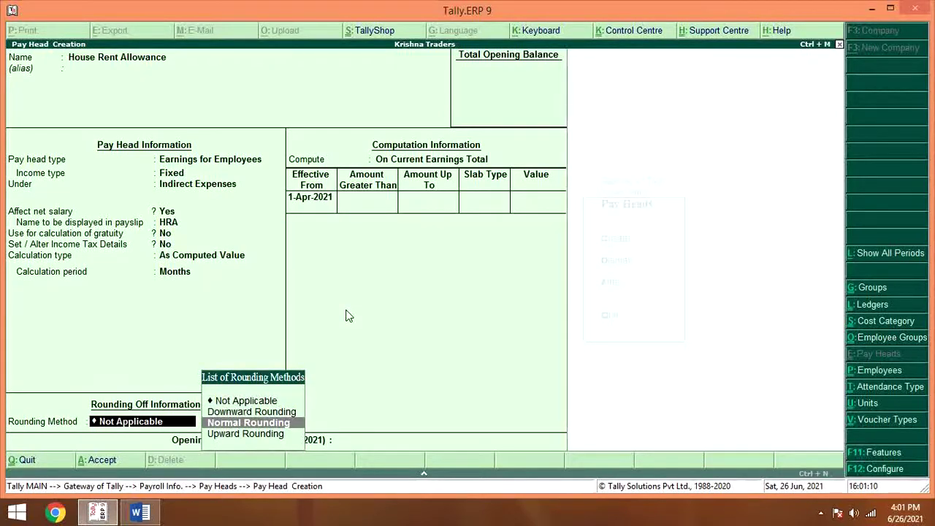
key("Return")
type("1")
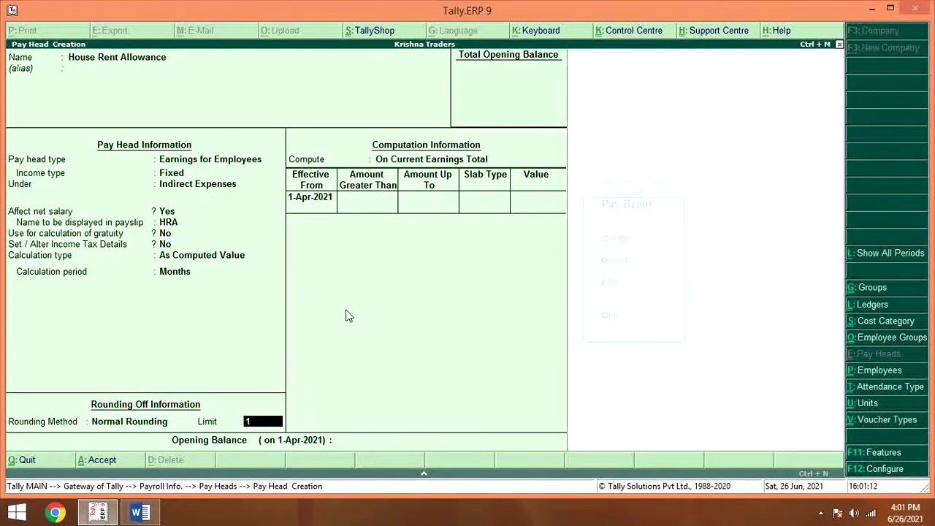
key("Return")
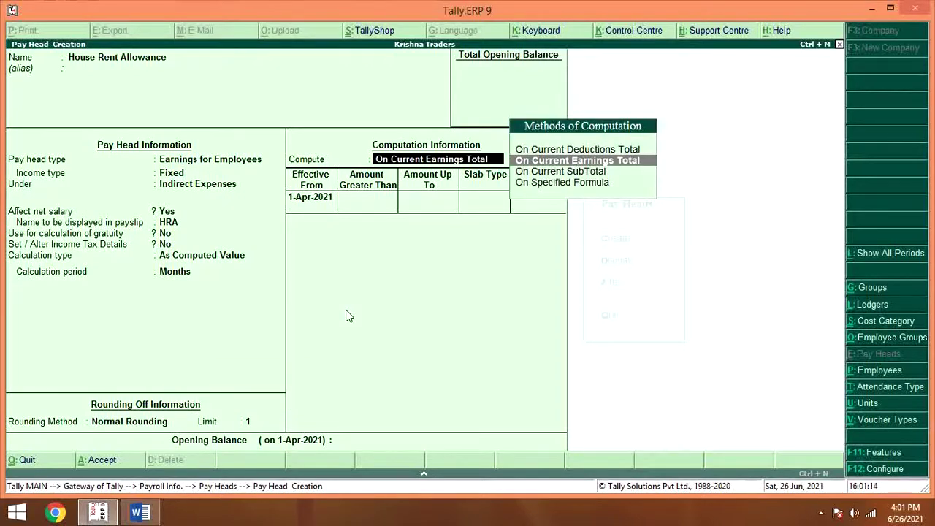
Step: Compute House Rent Allowance on a specified formula made up of the Basic Salary pay head
key("Down")
key("Down")
key("Return")
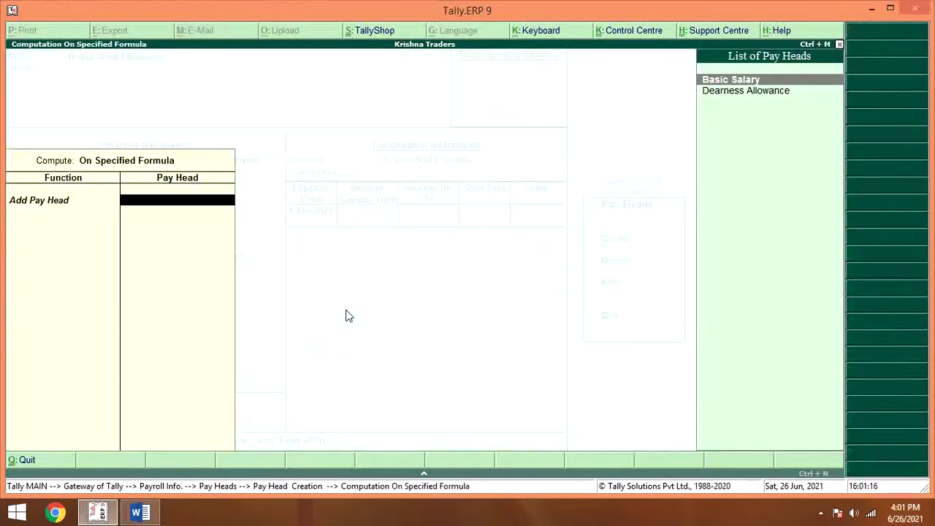
key("Return")
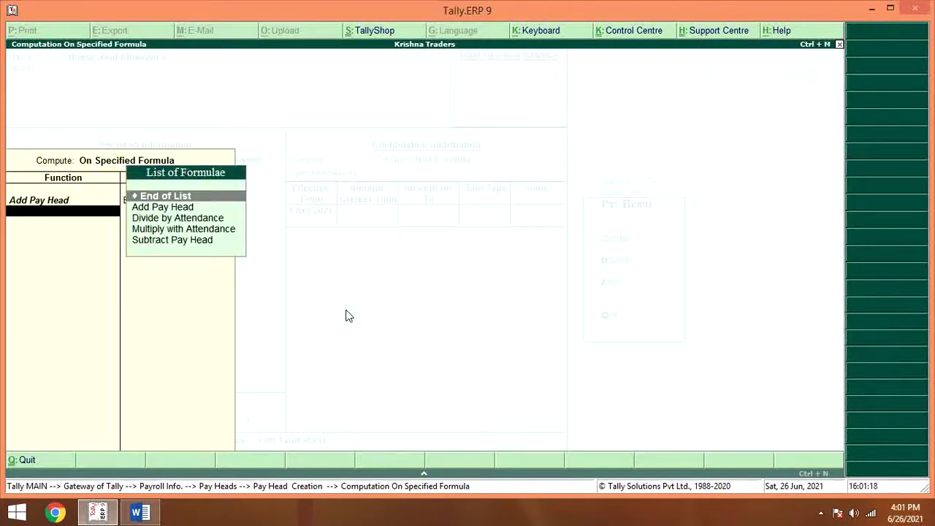
key("Return")
Step: Add a Percentage slab of 8% effective from 1-Apr-2021 without amount limits, and save the House Rent Allowance pay head
key("Return")
key("Return")
key("Return")
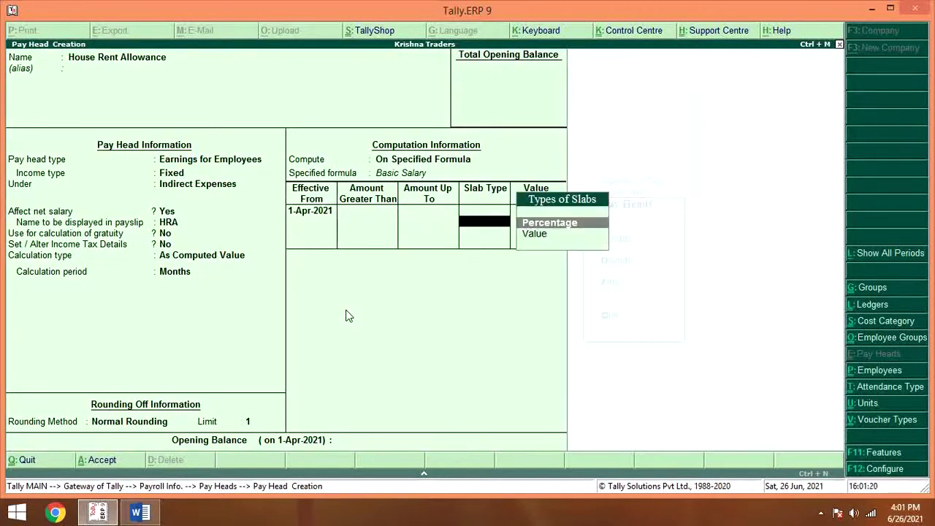
key("Return")
type("8")
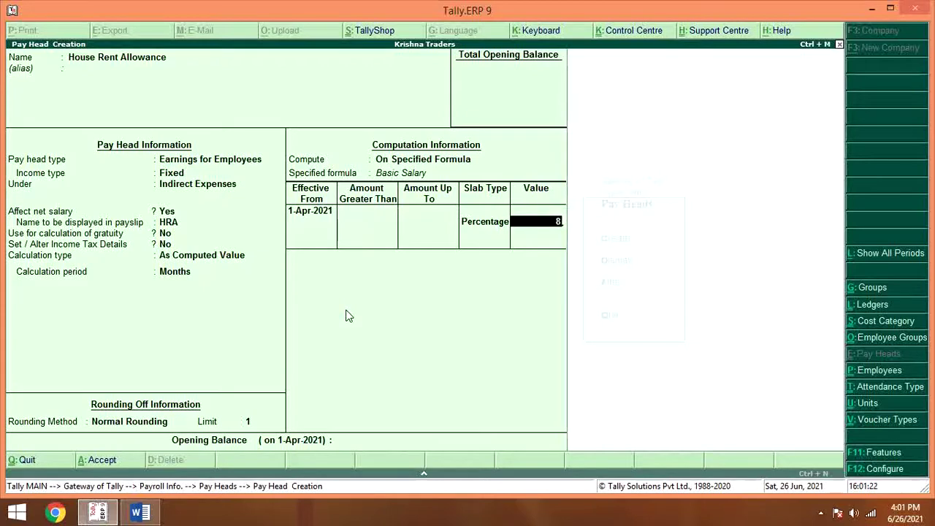
key("Return")
key("Return")
key("Return")
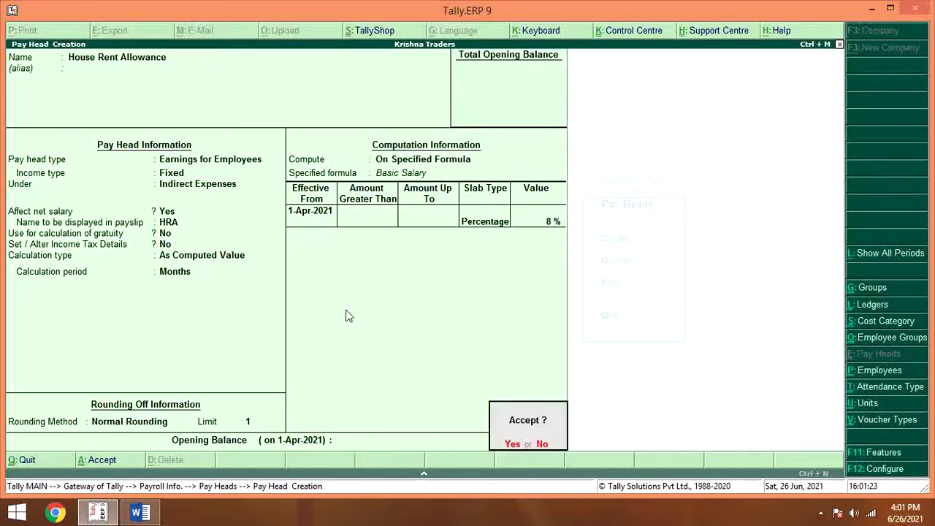
key("Return")
Step: Check the next component in the Word salary table and start a Medical Allowance pay head with type Earnings for Employees
key("alt+Tab")
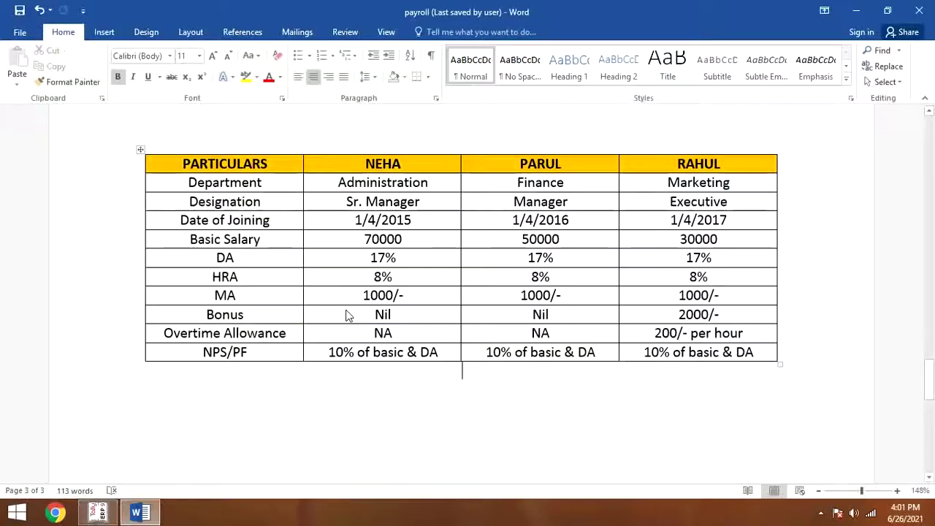
key("alt+Tab")
type("M")
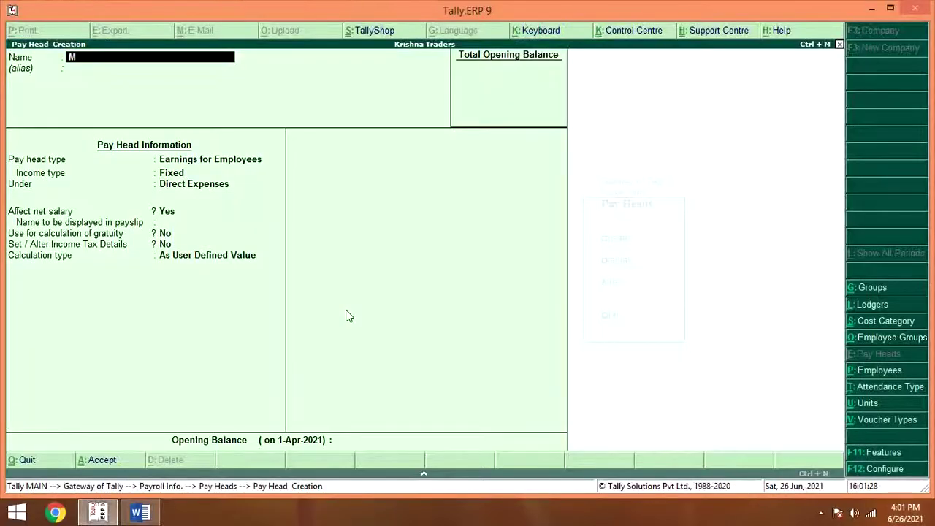
type("edical Allowance")
key("Return")
key("Return")
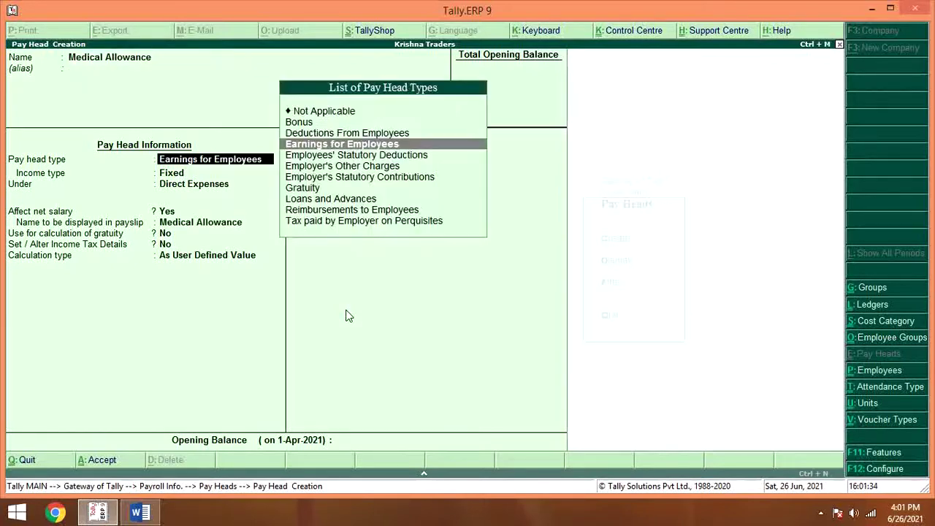
key("Return")
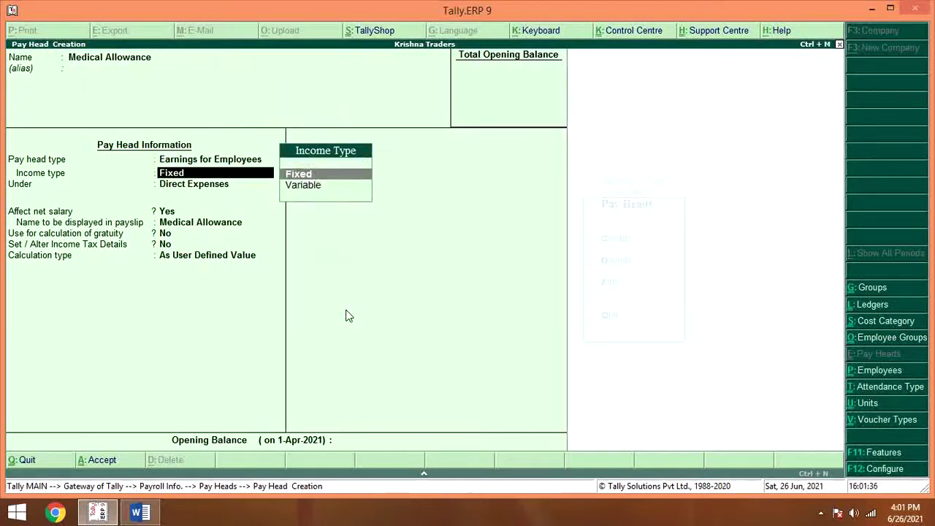
Step: Check the MA row in Word, keep Medical Allowance's income type Fixed, and place it under Indirect Expenses, affecting net salary
key("alt+Tab")
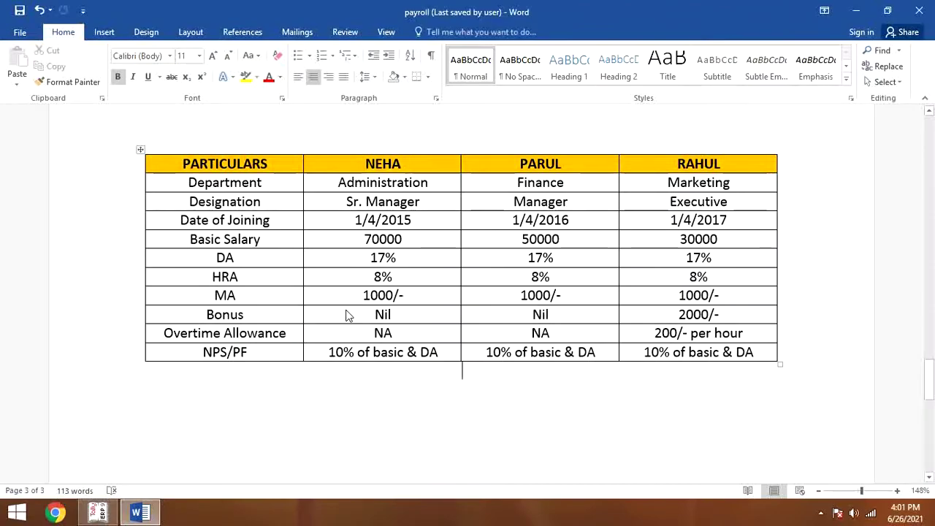
key("alt+Tab")
key("Return")
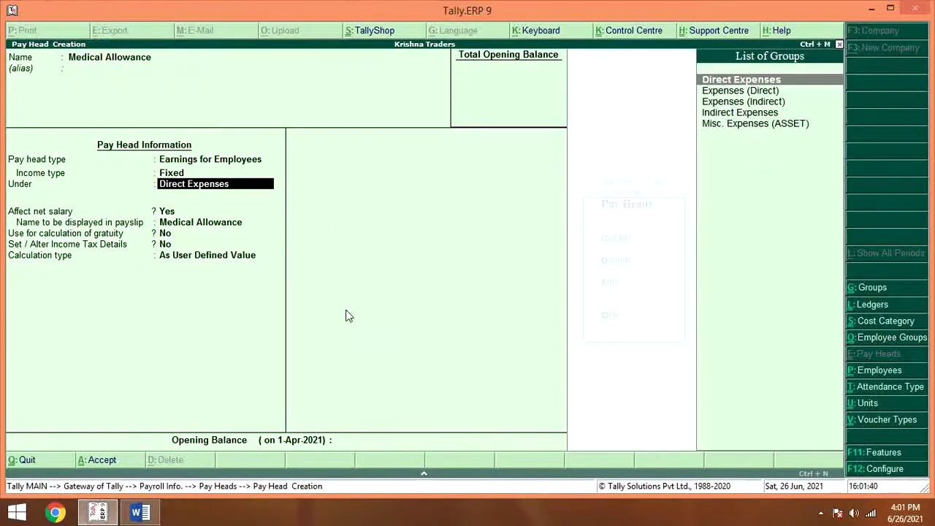
type("in")
key("Return")
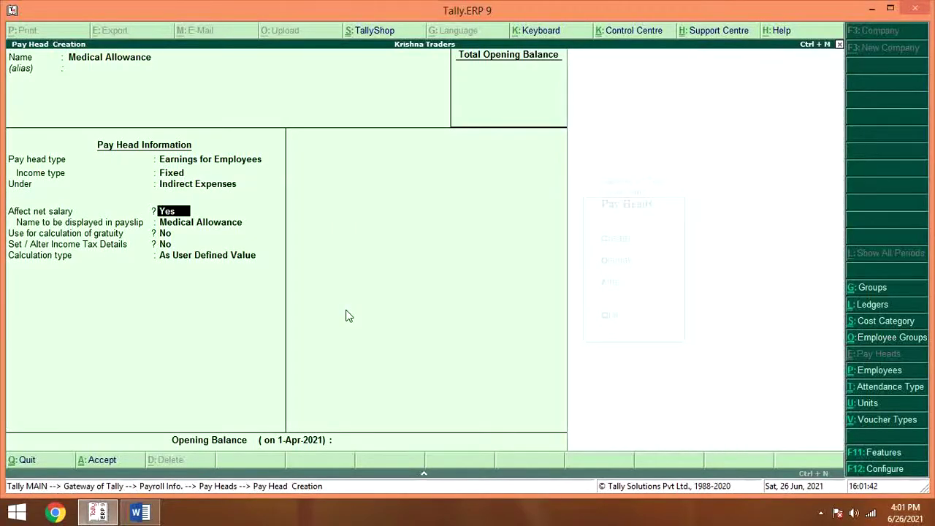
key("Return")
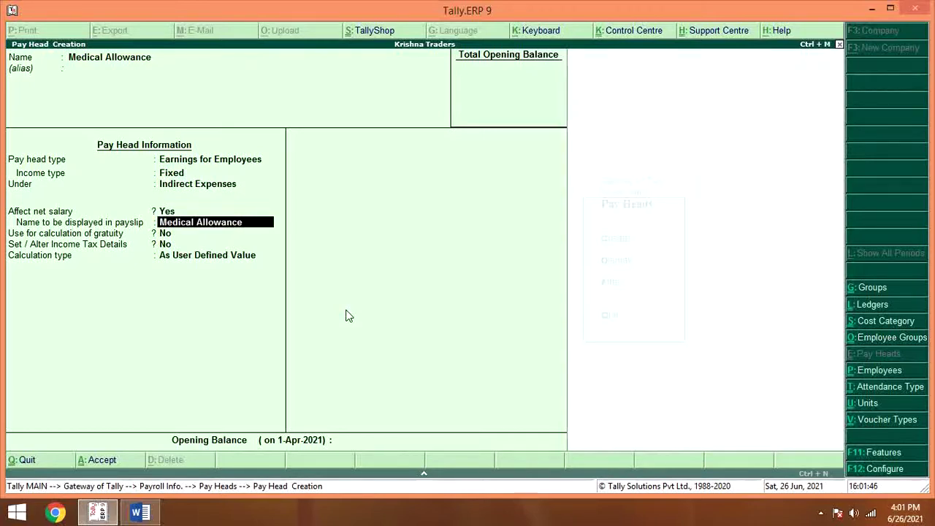
Step: Keep Medical Allowance's payslip name, leave gratuity and income tax details at No, and calculate it as Flat Rate by Months
key("Return")
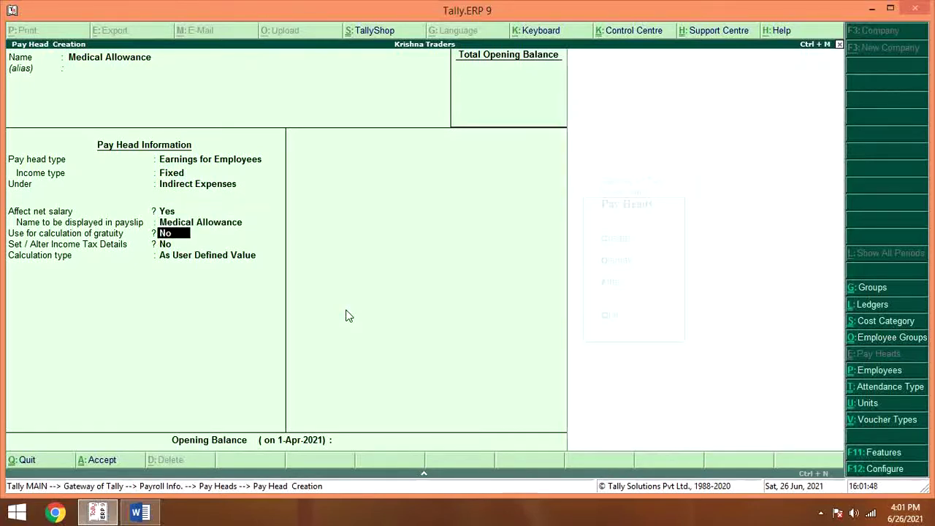
key("Return")
key("Return")
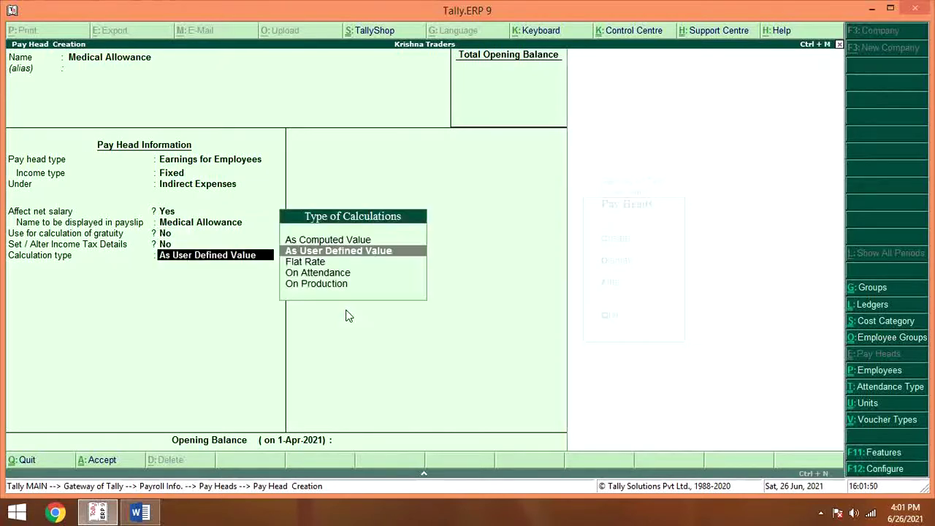
key("Down")
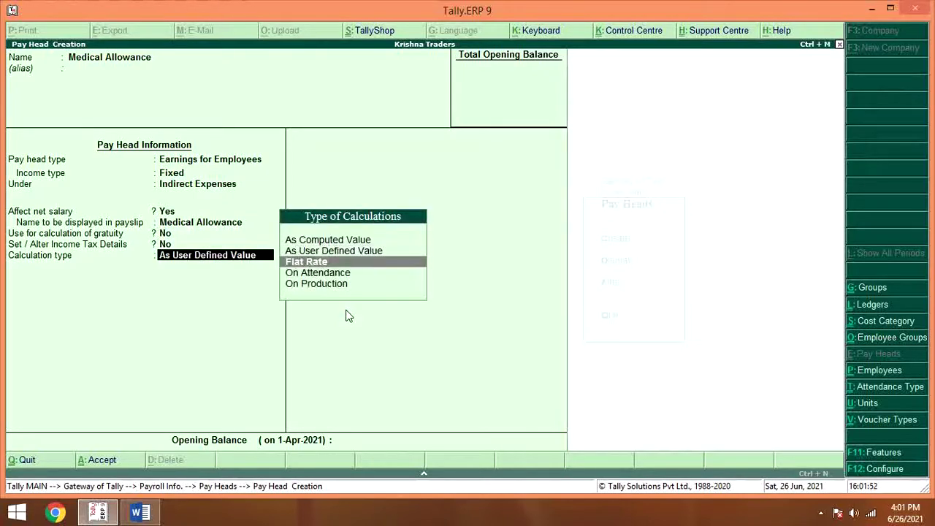
key("Return")
key("Down")
key("Down")
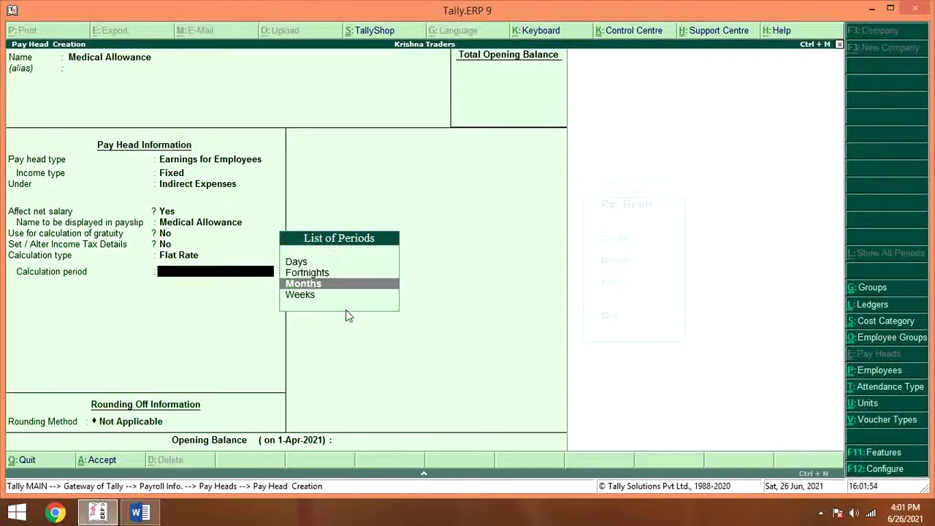
key("Return")
Step: Set Medical Allowance's rounding to Normal Rounding with a limit of 1 and save the pay head
key("Down")
key("Down")
key("Return")
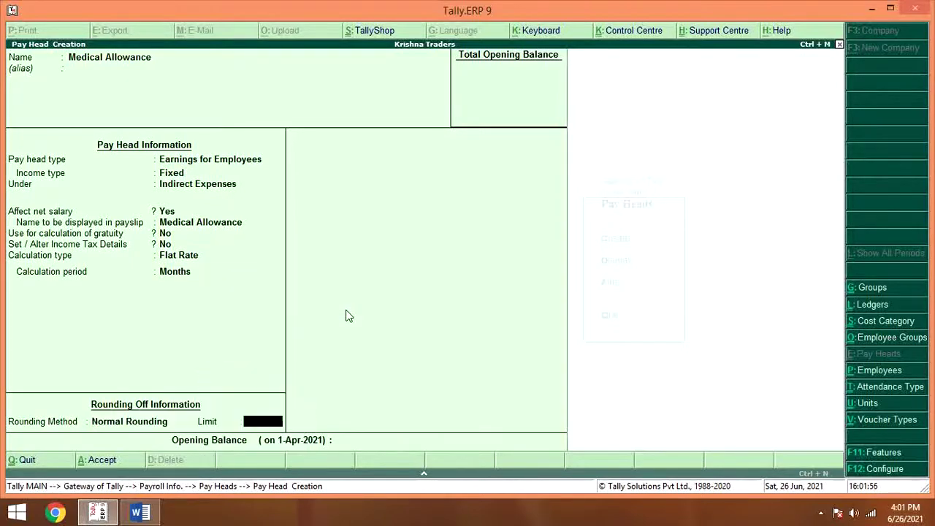
key("Return")
key("Return")
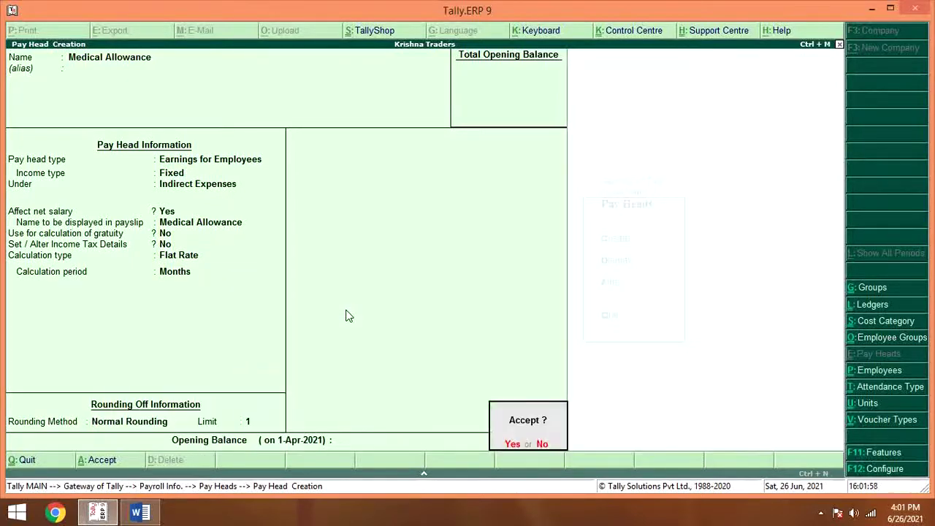
key("Return")
Step: Check the Bonus row in the Word salary table and start a Bonus pay head with type Earnings for Employees
key("alt+Tab")
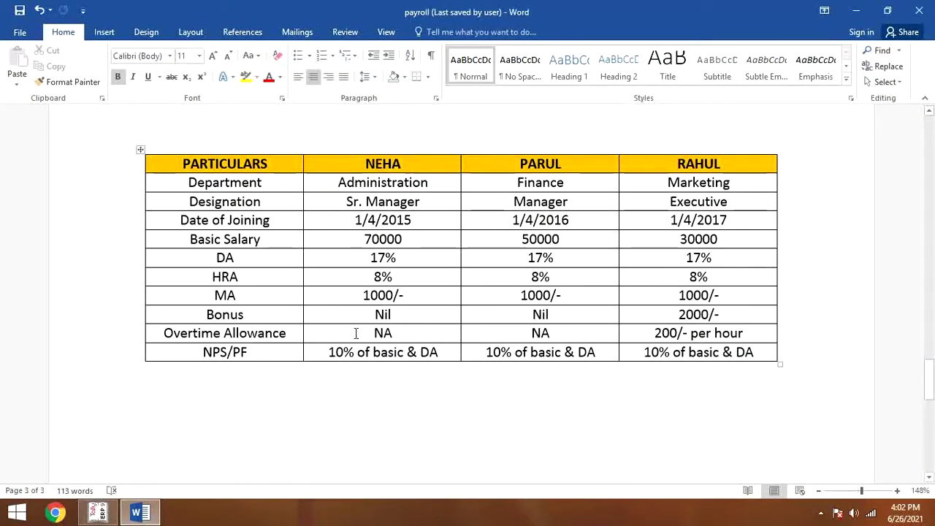
key("alt+Tab")
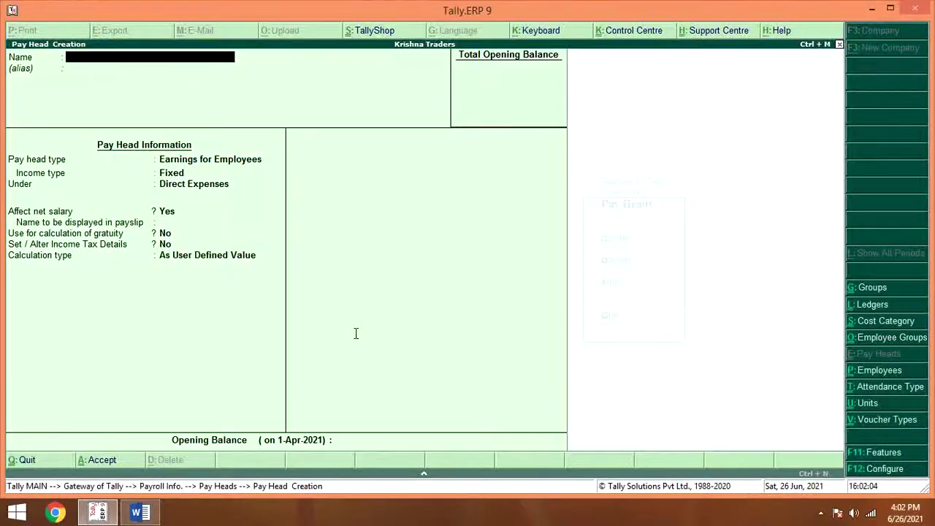
type("Bonus")
key("Return")
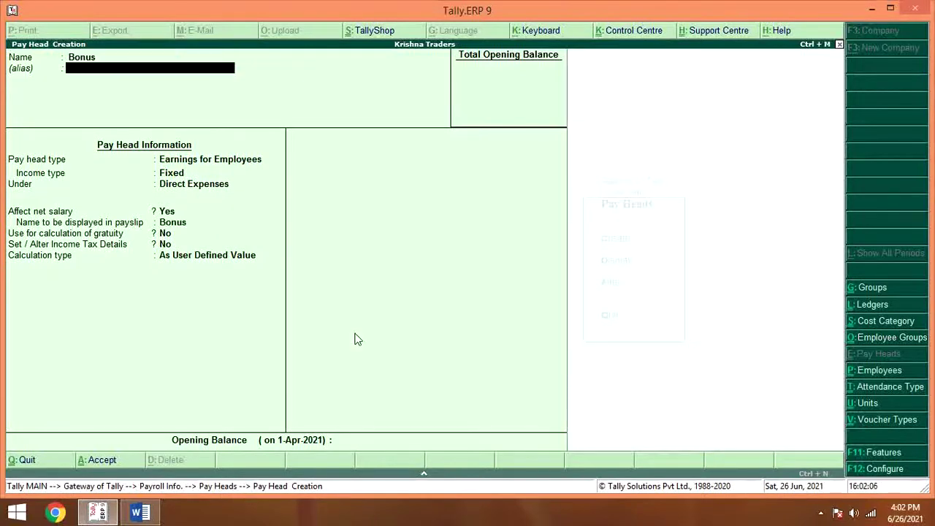
key("Return")
key("Return")
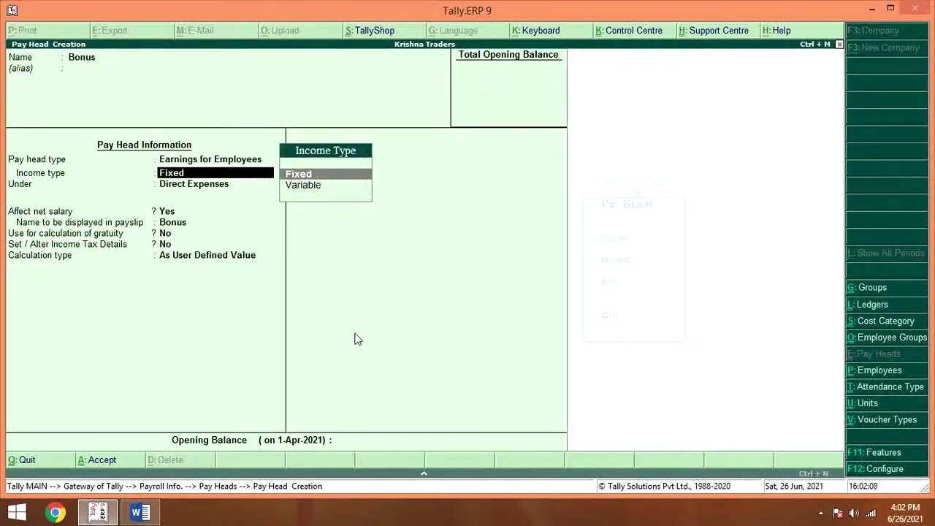
Step: Keep Bonus's income type Fixed and place it under Indirect Expenses, affecting net salary and shown as Bonus in the payslip
key("Return")
type("In")
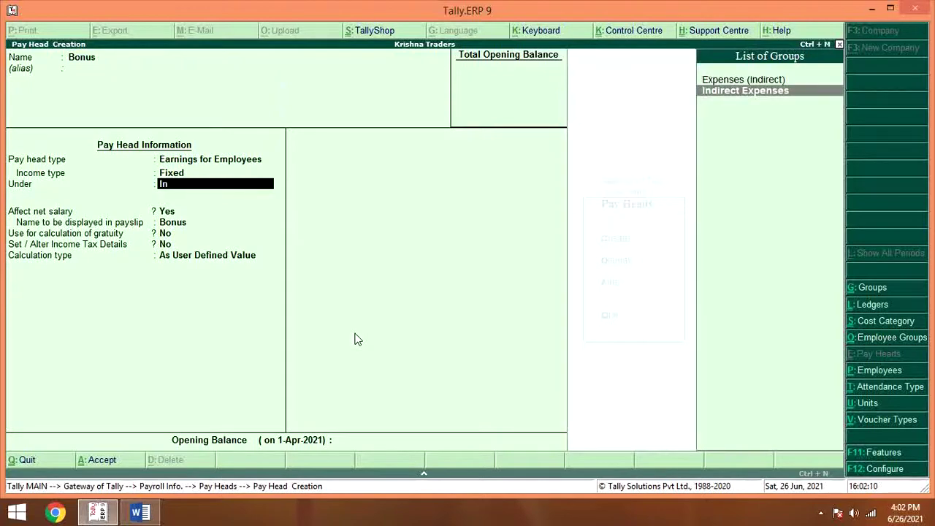
key("Return")
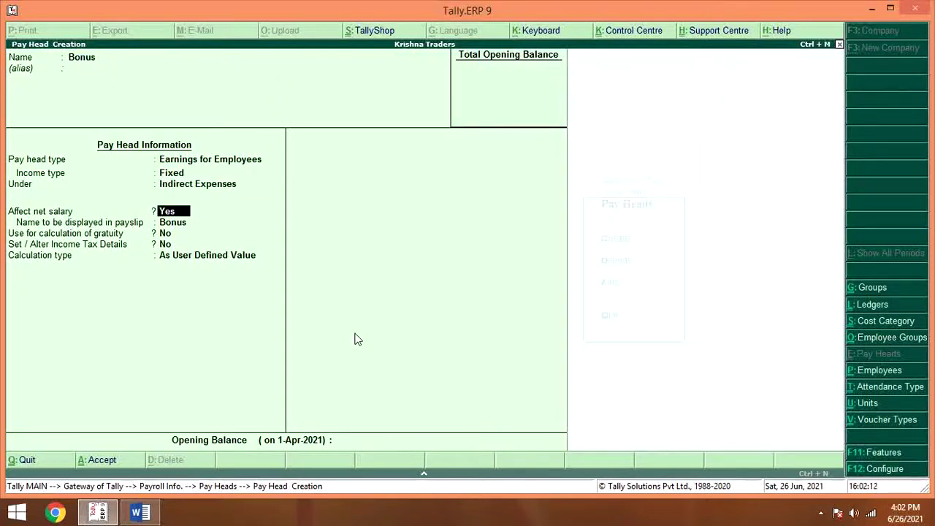
key("Return")
key("Return")
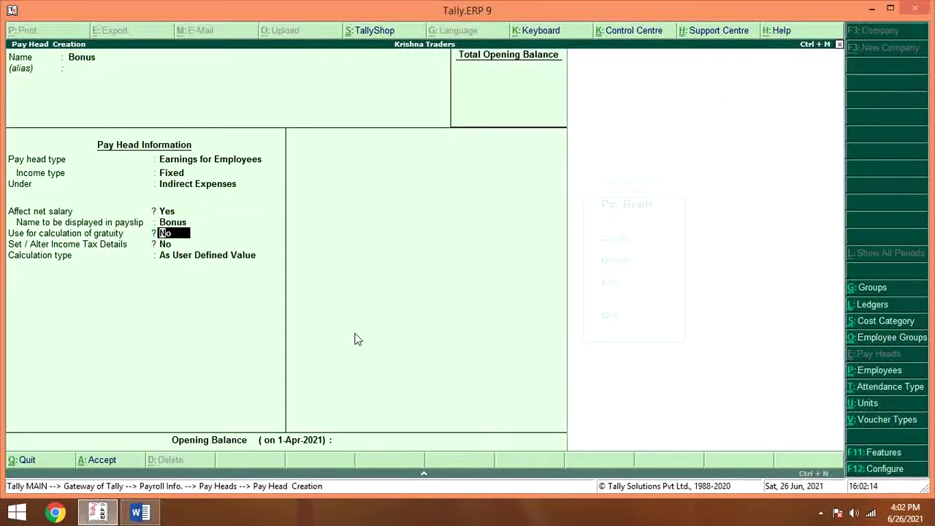
Step: Leave Bonus's gratuity and income tax details at No, and calculate it as Flat Rate by Months
key("Return")
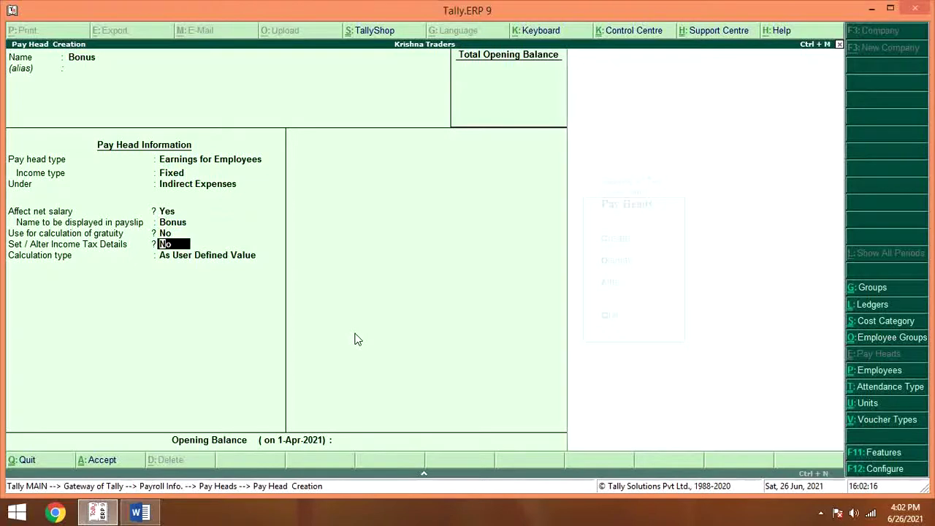
key("Return")
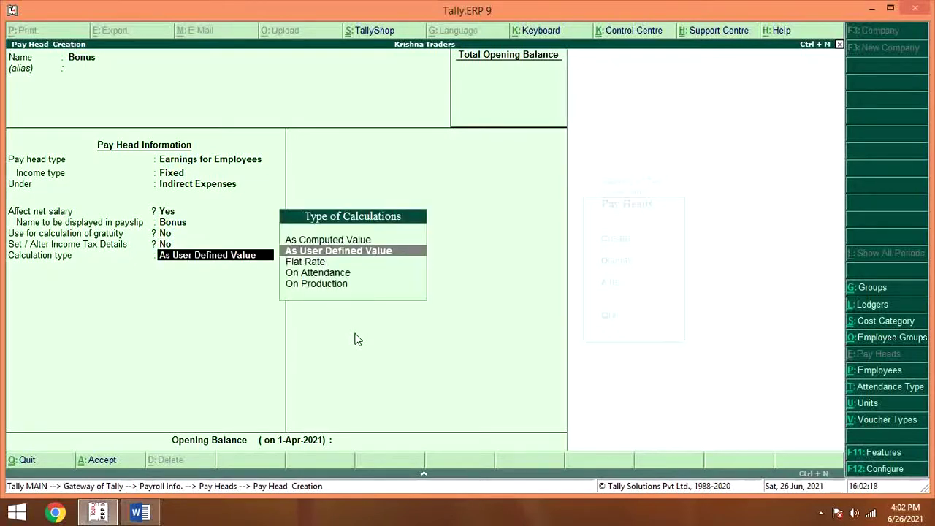
key("Down")
key("Return")
key("Down")
key("Down")
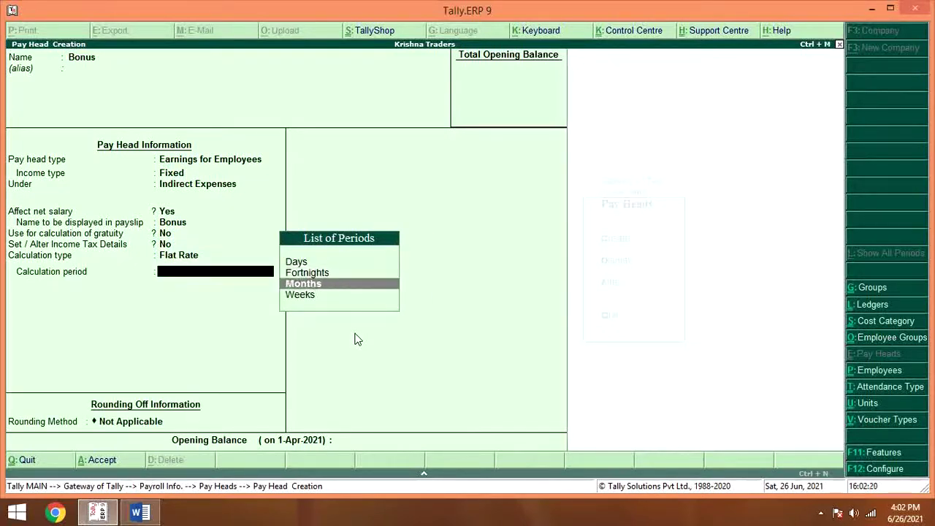
key("Return")
Step: Set Bonus's rounding to Normal Rounding with a limit of 1 and save the pay head
key("Down")
key("Down")
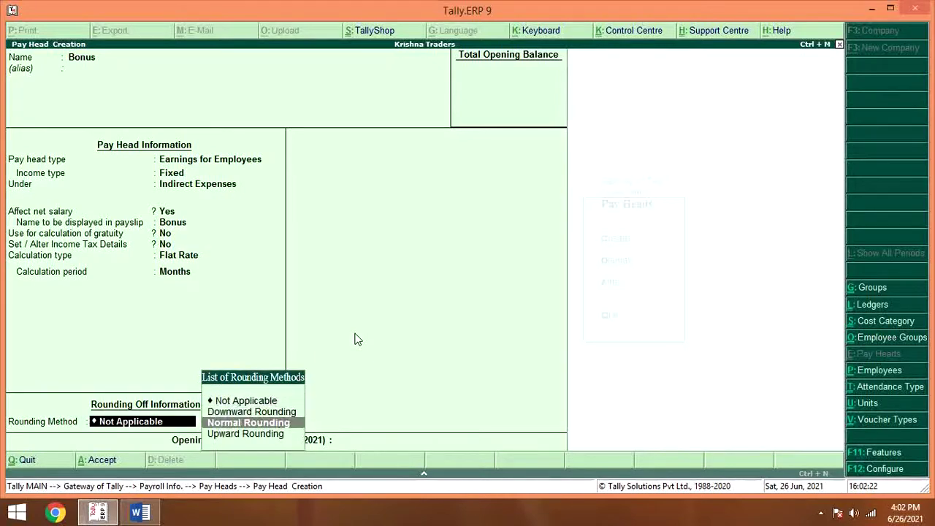
key("Return")
key("Return")
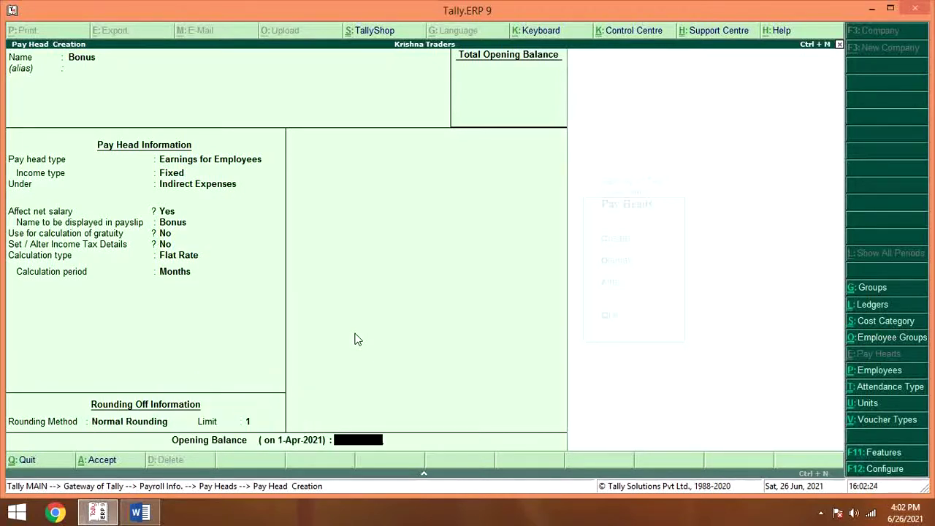
key("Return")
key("Return")
Step: Check the Overtime Allowance row in the Word salary table and start an Overtime Allowance pay head with type Earnings for Employees
key("alt+Tab")
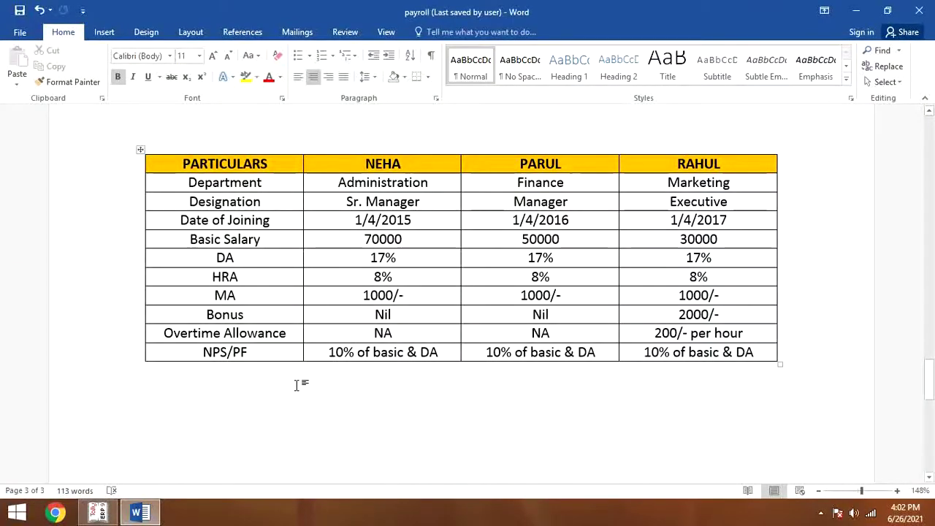
key("alt+Tab")
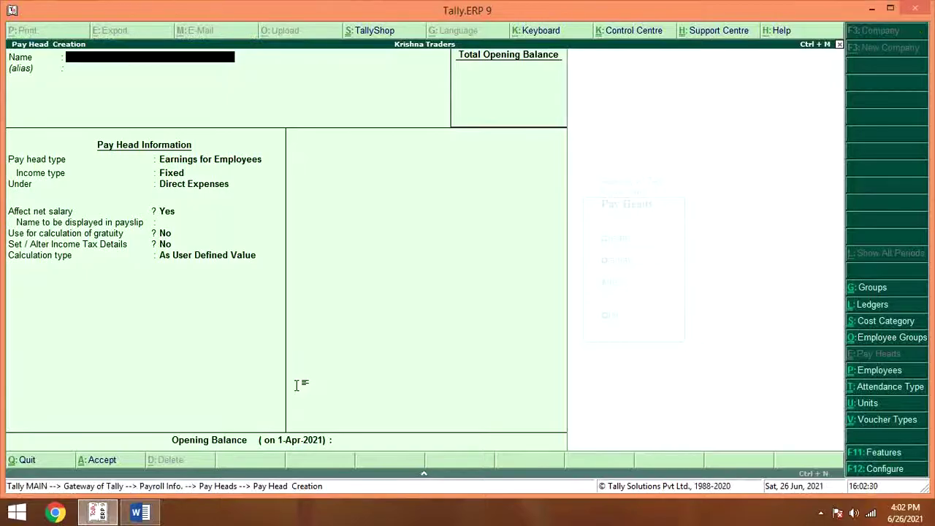
type("Overtime Allowance")
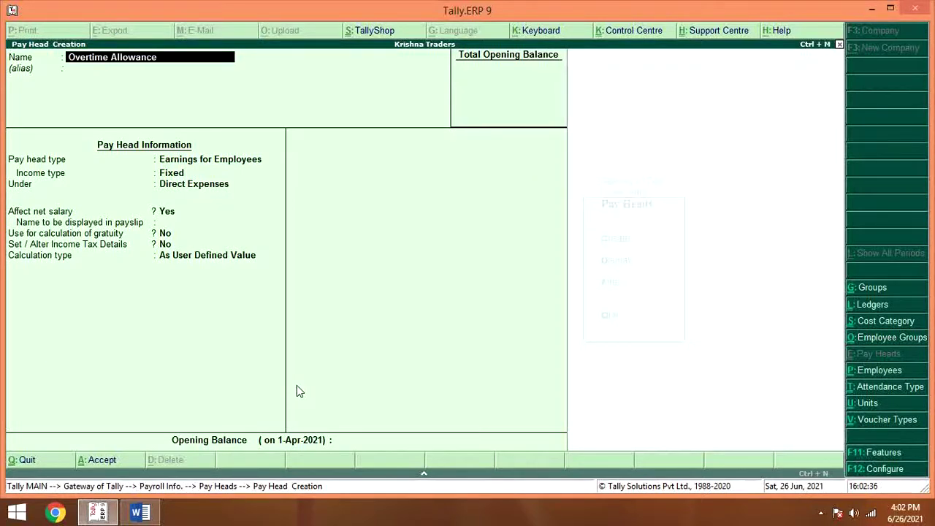
key("Return")
key("Return")
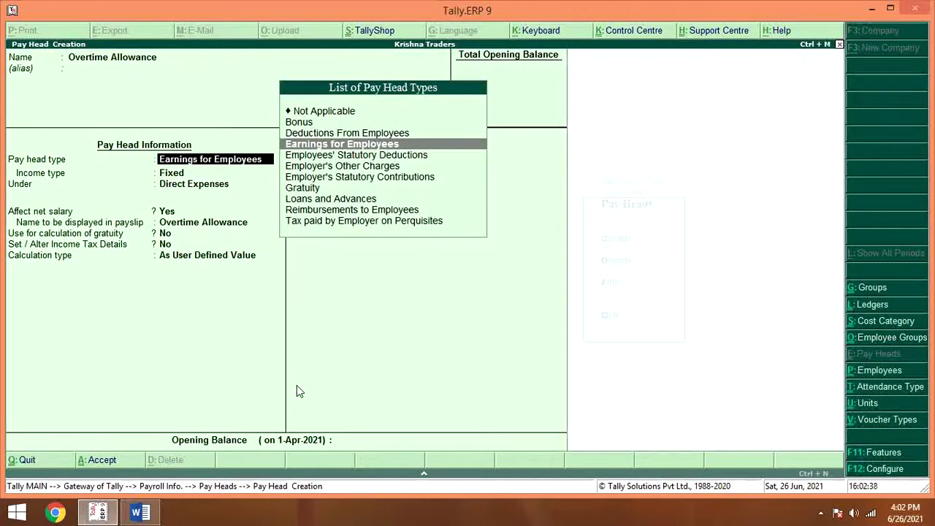
key("Return")
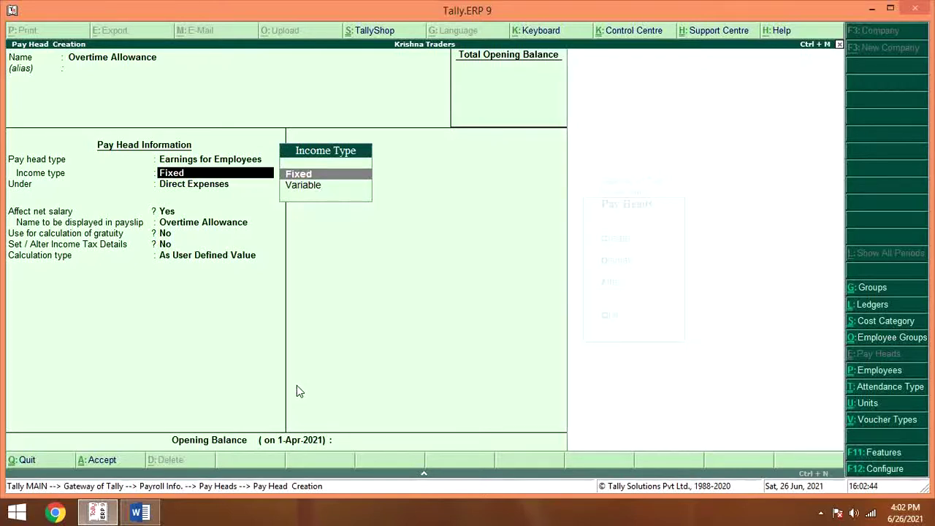
Step: Set Overtime Allowance's income type to Variable and place it under Indirect Expenses, affecting net salary
key("Down")
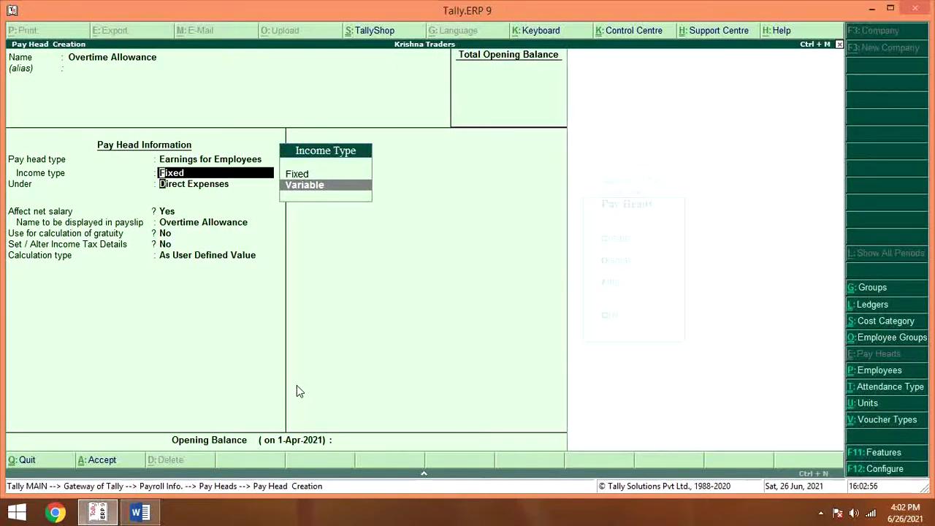
key("Return")
type("In")
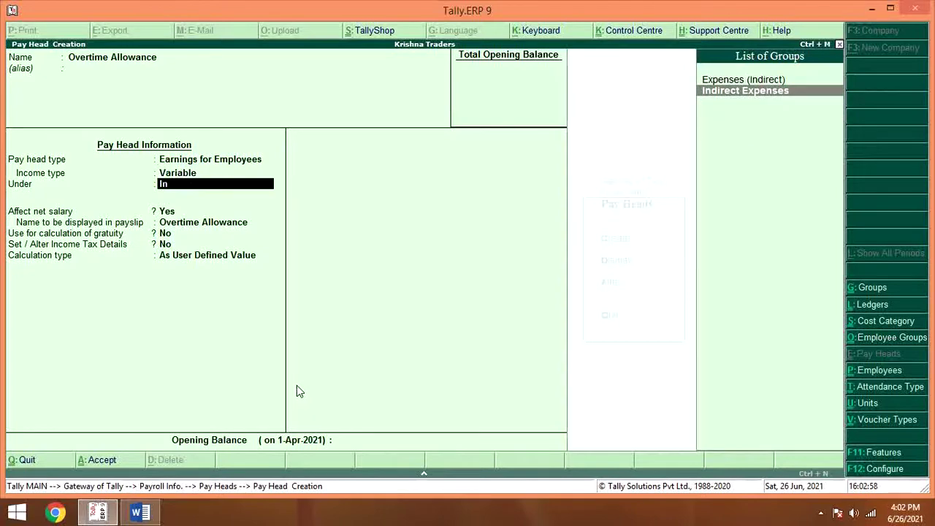
key("Return")
key("Return")
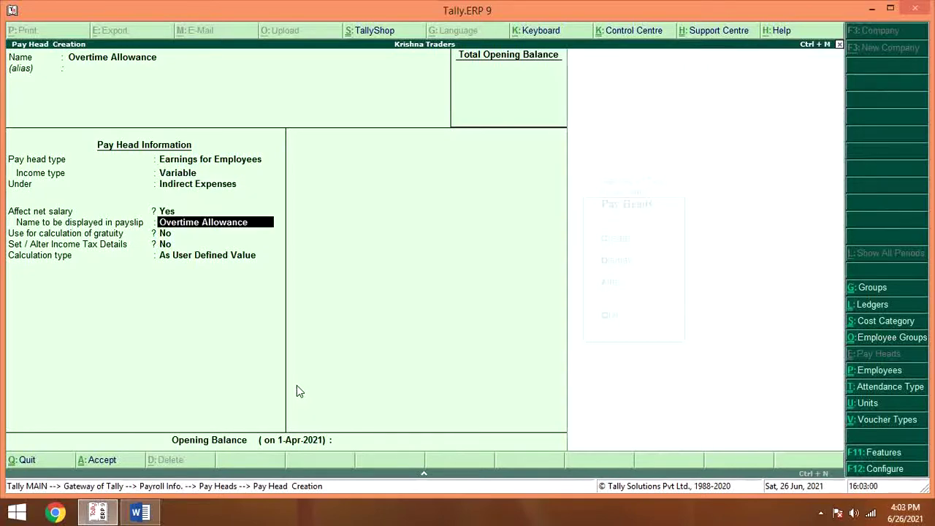
Step: Keep Overtime Allowance's payslip name, leave gratuity and income tax details at No, and calculate it On Production with production type Overtime
key("Return")
key("Return")
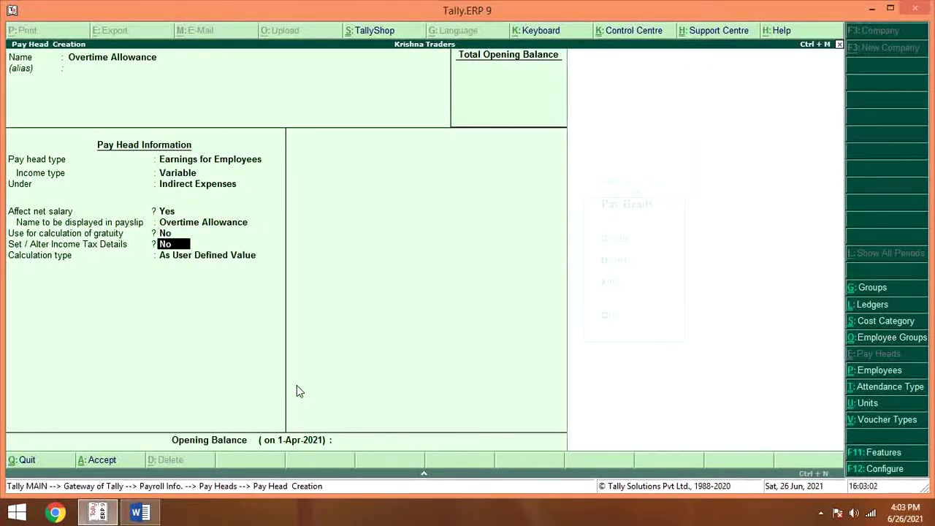
key("Return")
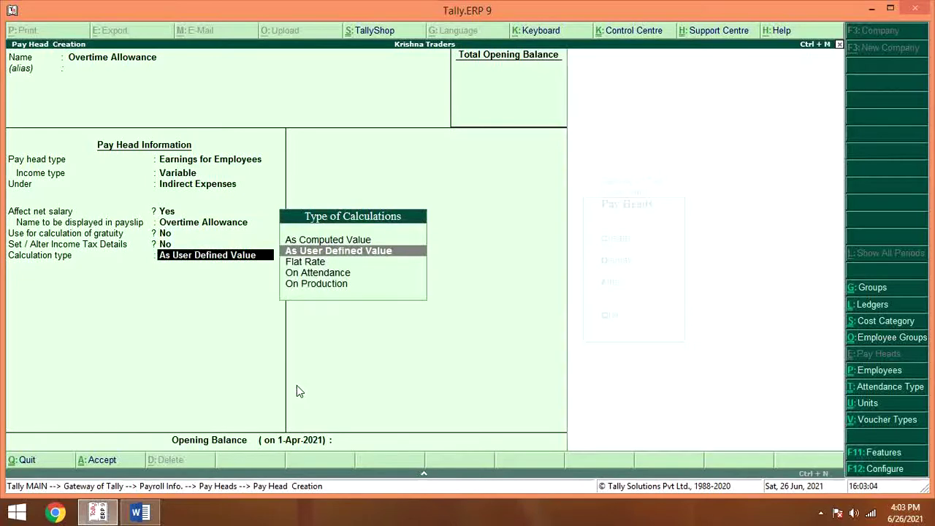
key("Down")
key("Down")
key("Down")
key("Return")
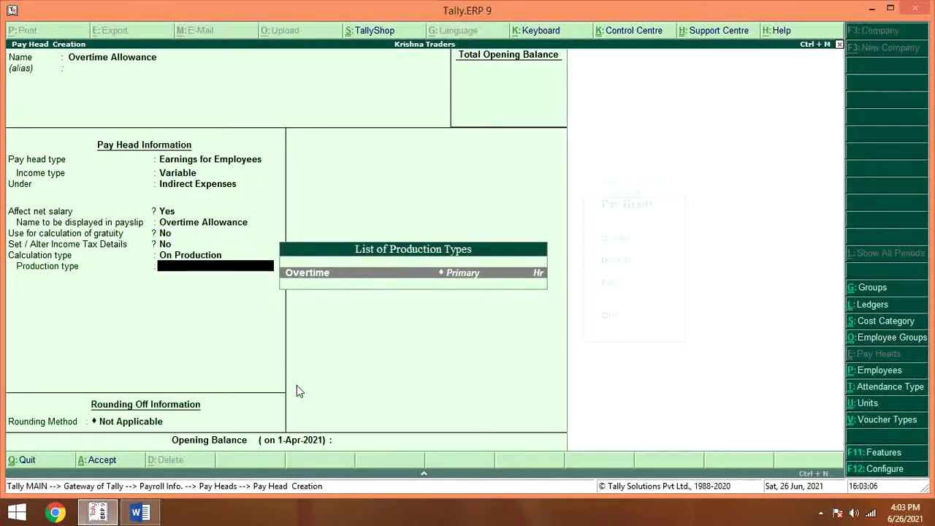
key("Return")
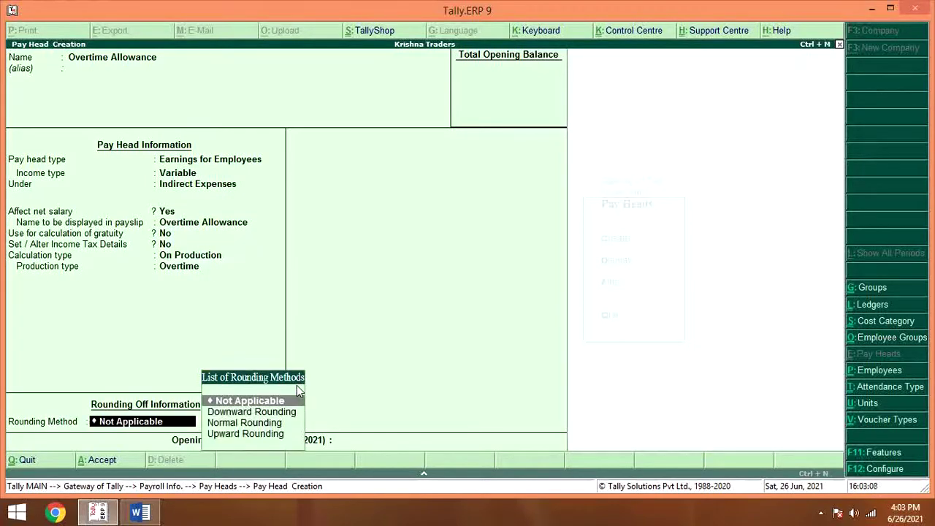
Step: Check the hourly overtime rate in Word, set Overtime Allowance's rounding to Normal Rounding with a limit of 1, and save the pay head
key("alt+Tab")
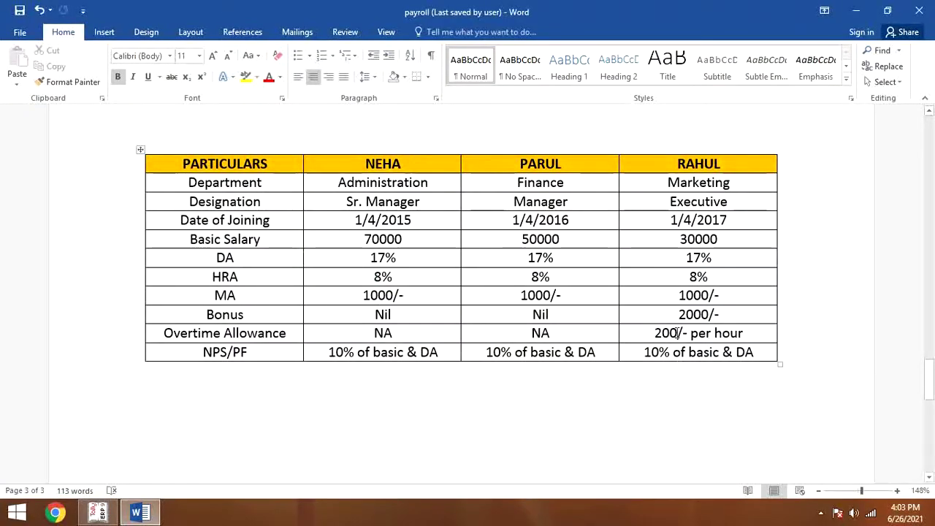
key("alt+Tab")
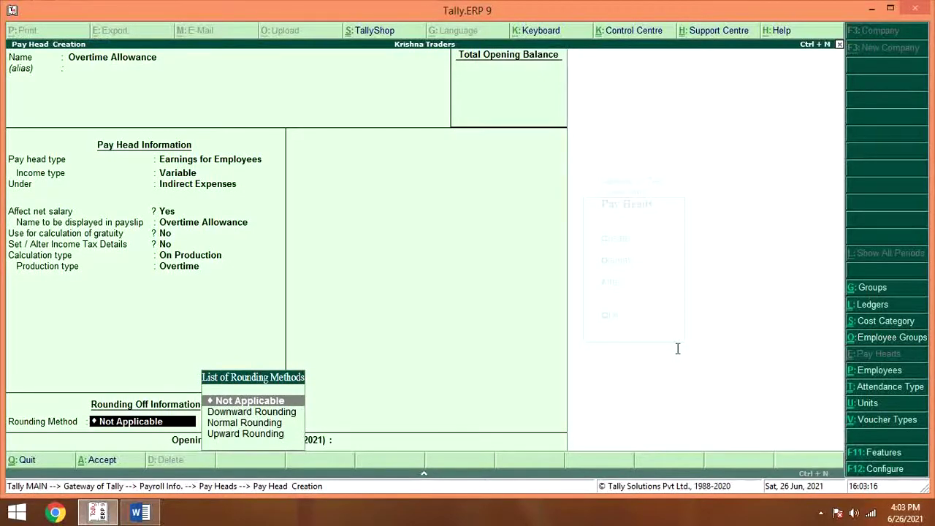
key("Down")
key("Down")
key("Return")
type("1")
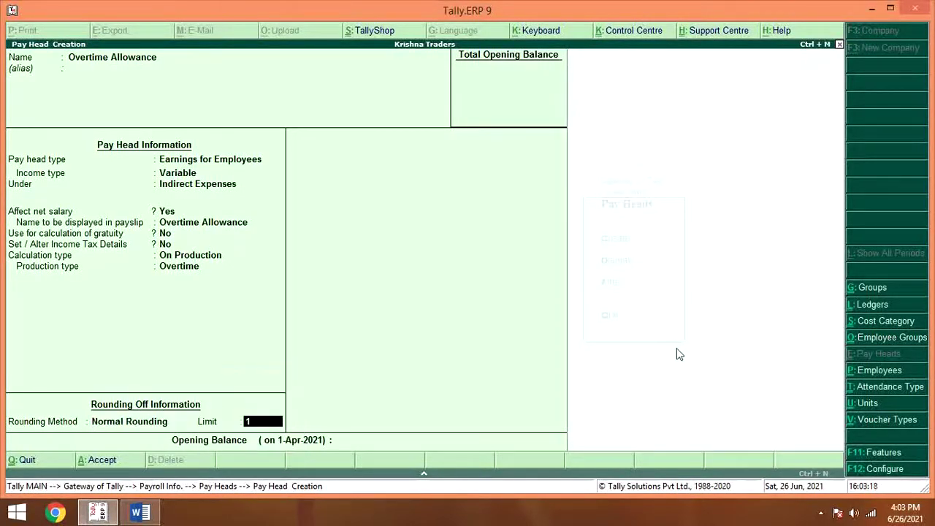
key("Return")
key("Return")
key("Return")
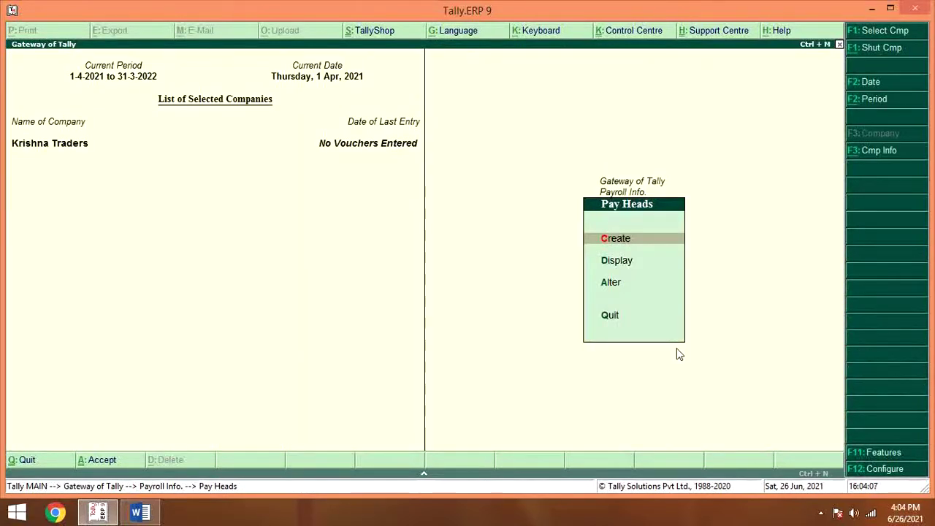
Step: Check the NPS/PF row in the Word salary table and start a new pay head named National Pension Scheme
key("alt+Tab")
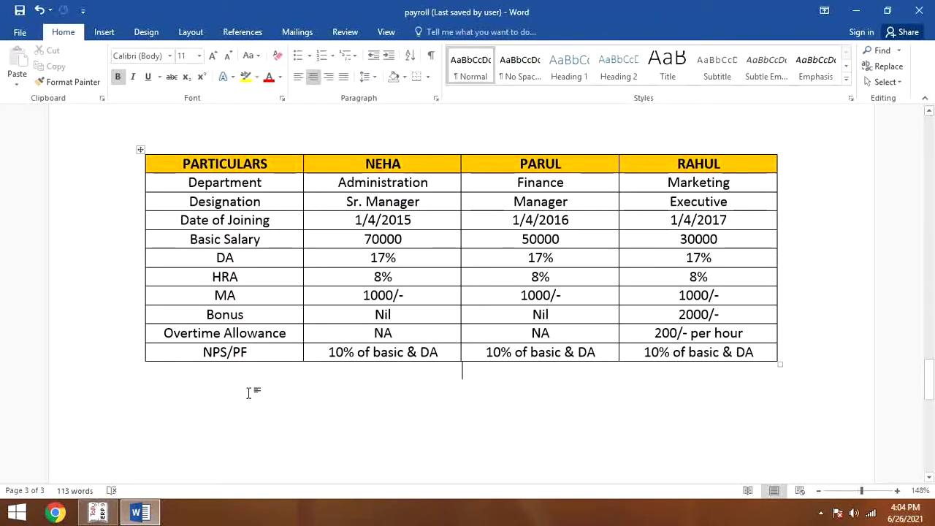
key("alt+Tab")
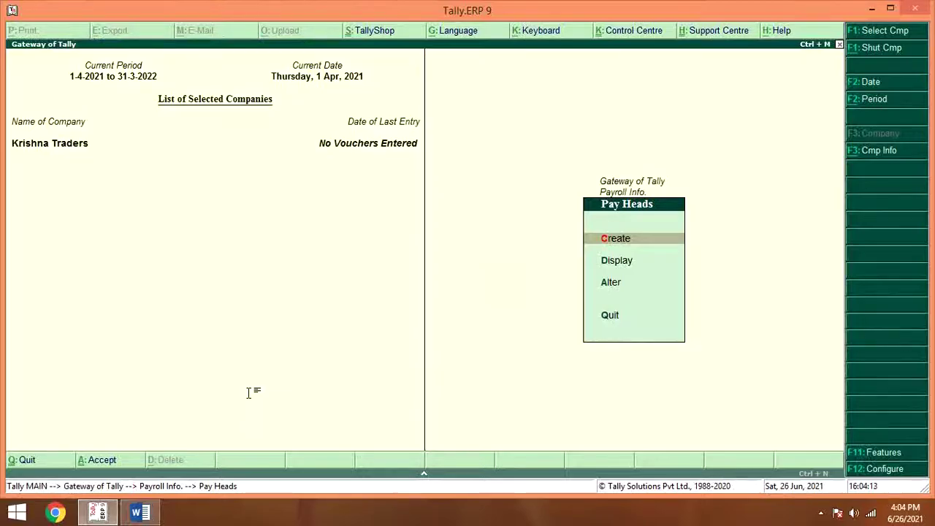
key("Return")
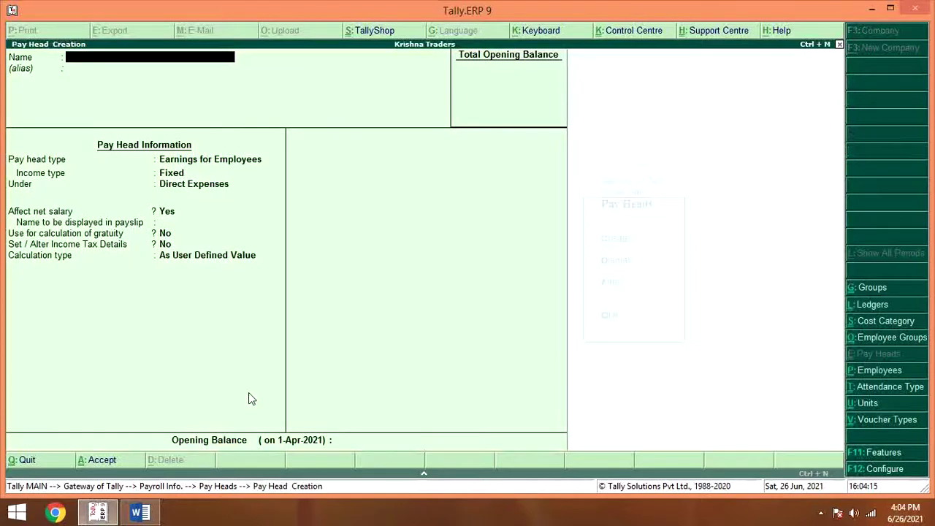
type("National Pension Sche")
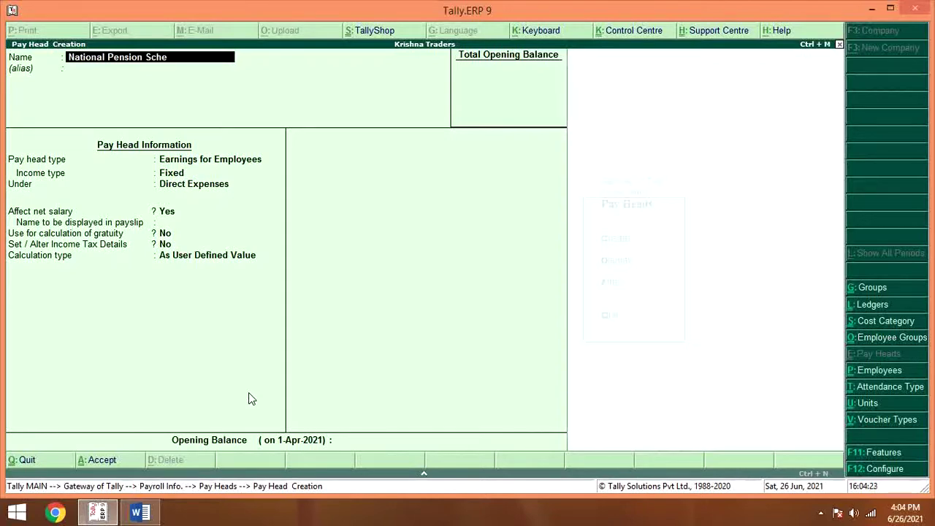
type("me")
key("Return")
key("Return")
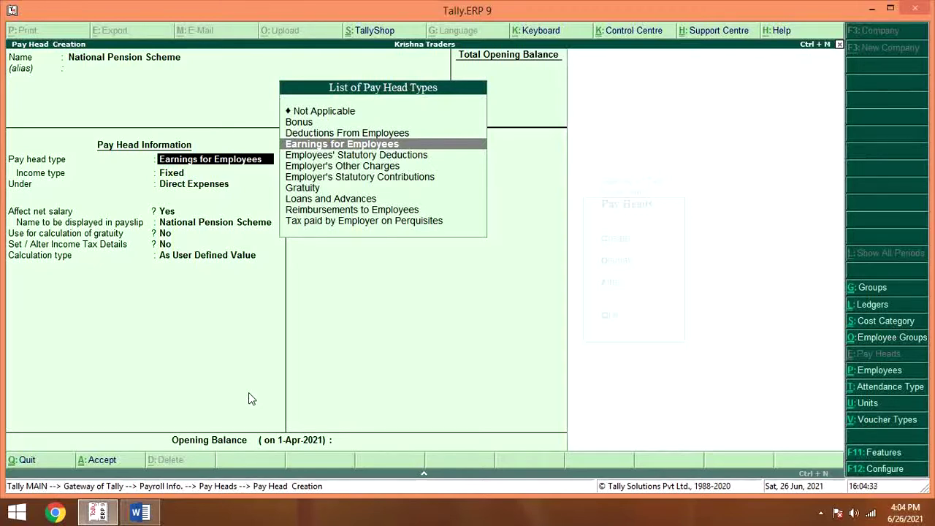
Step: Set the pay head type to Employees' Statutory Deductions and the statutory pay type to National Pension Scheme (Tier - II)
key("Down")
key("Return")
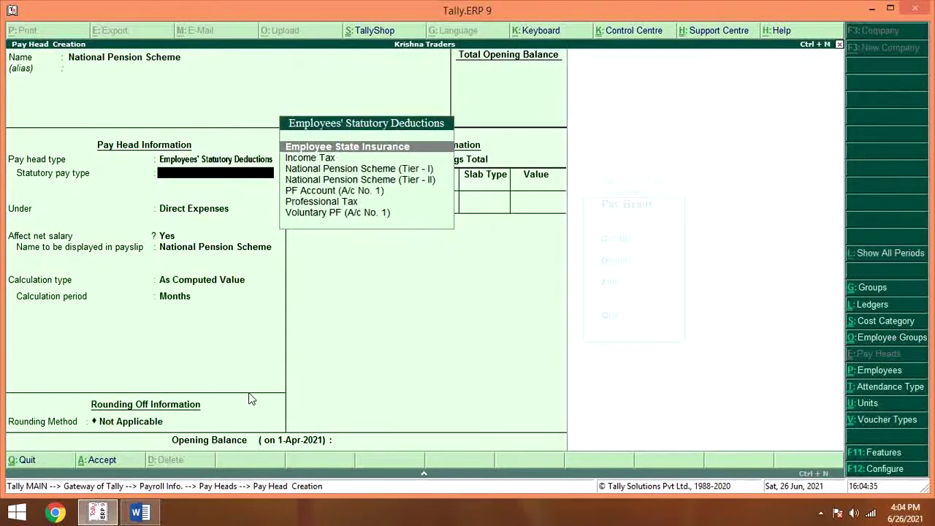
key("Down")
key("Down")
key("Down")
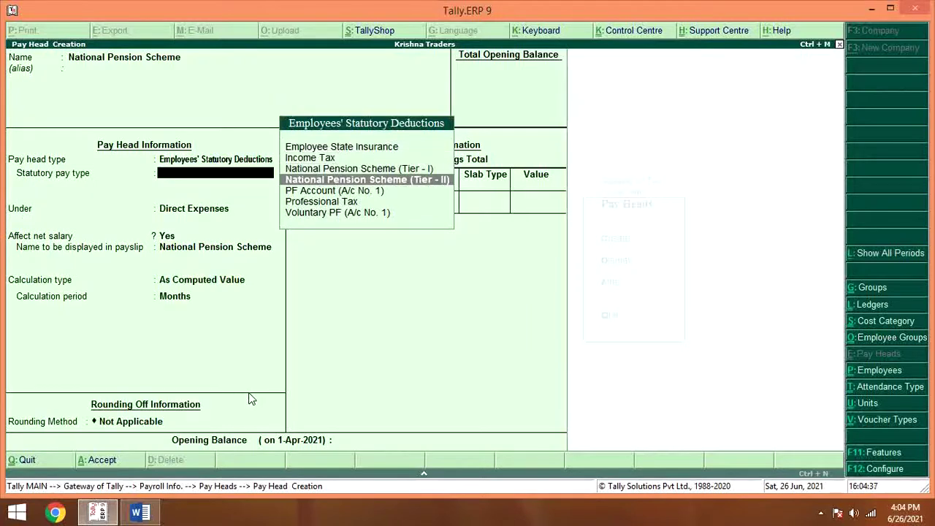
key("Return")
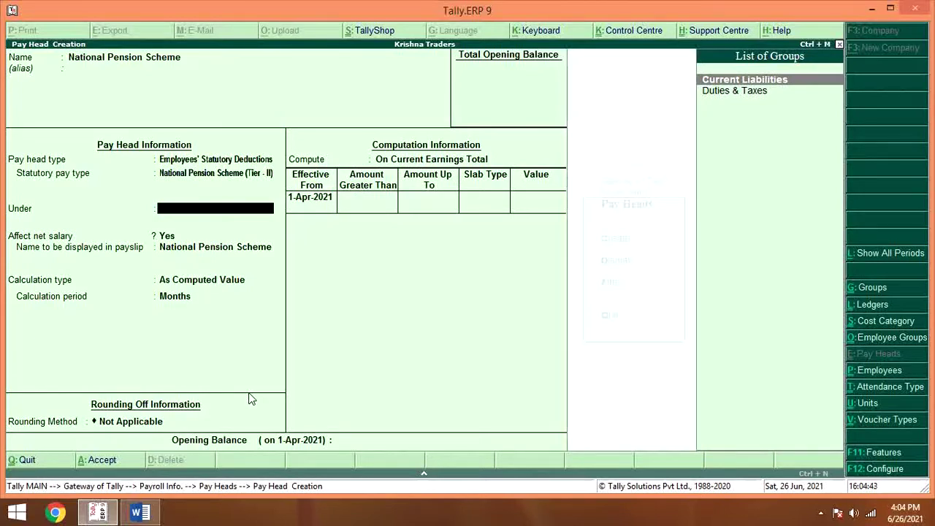
Step: Place National Pension Scheme under Current Liabilities, keeping it affecting net salary and its payslip name as National Pension Scheme
key("Return")
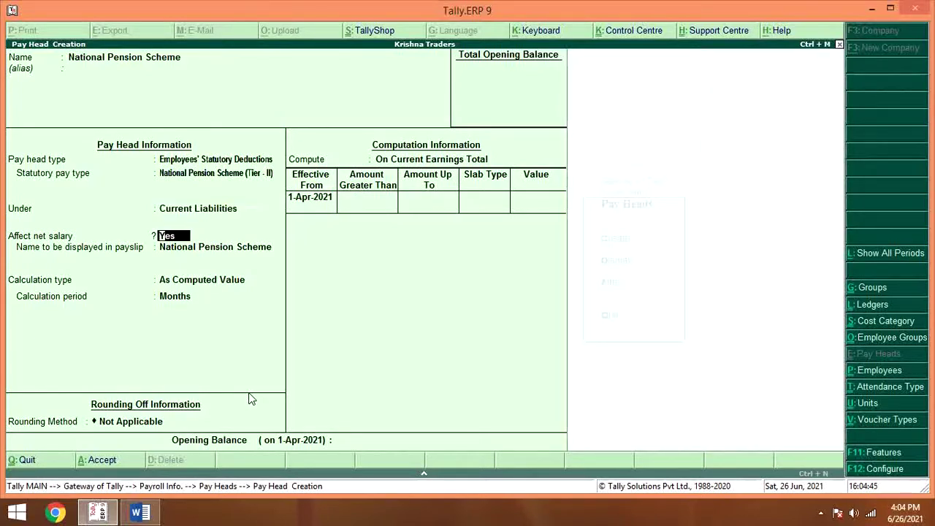
key("Return")
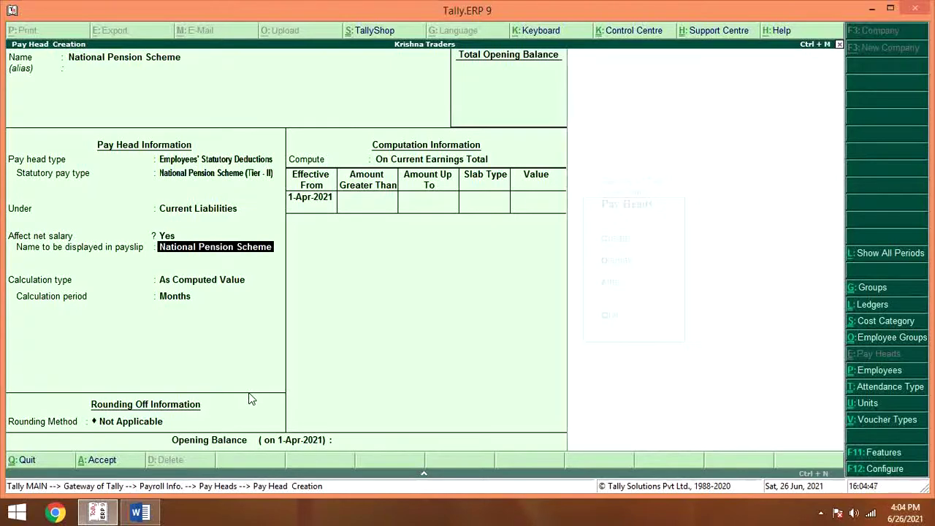
key("Return")
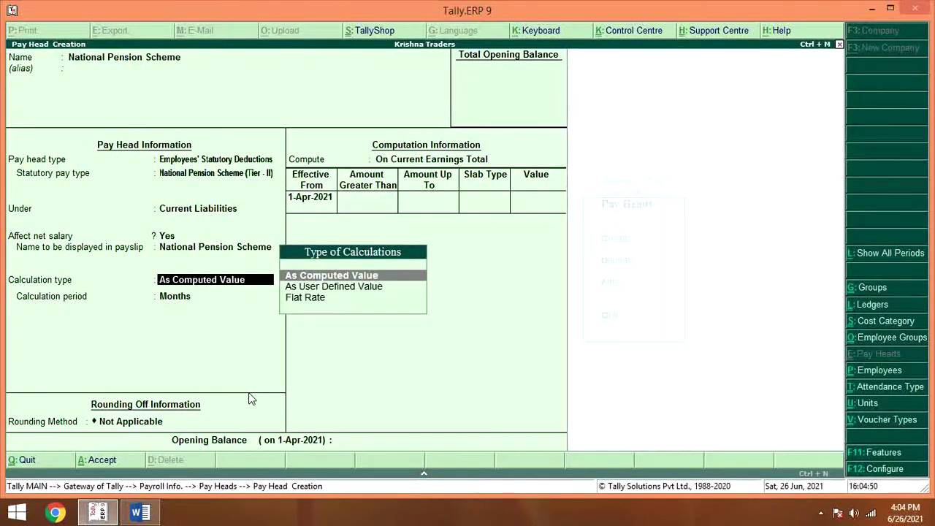
Step: Check the NPS/PF row in Word, keep the calculation type As Computed Value, and set Normal Rounding with a limit of 1
key("alt+Tab")
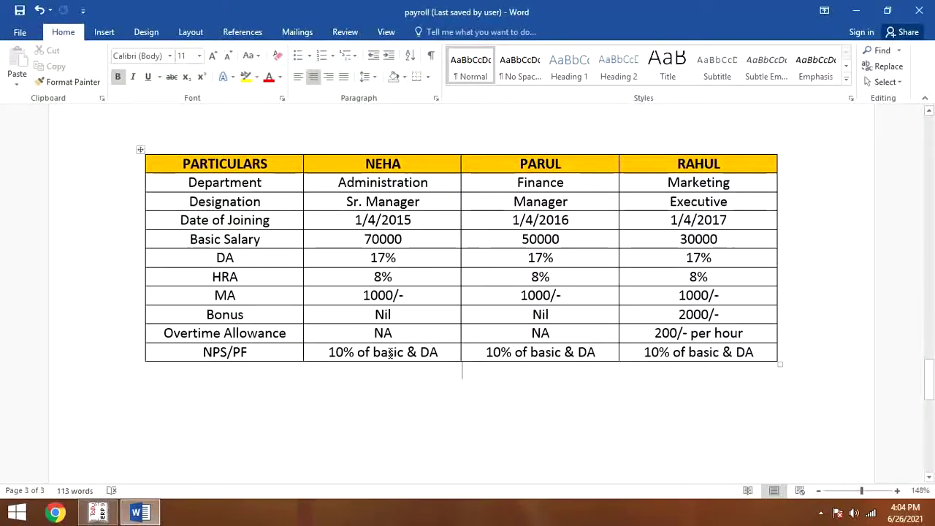
key("alt+Tab")
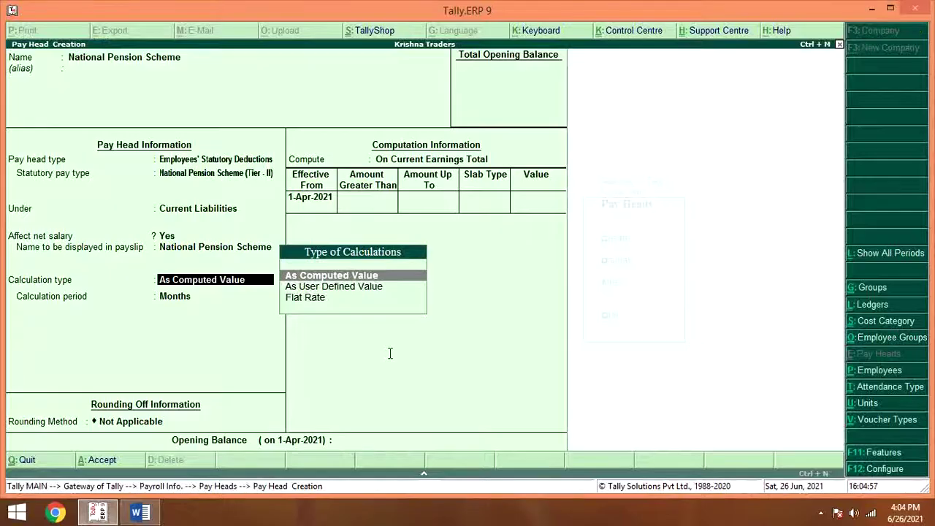
key("Return")
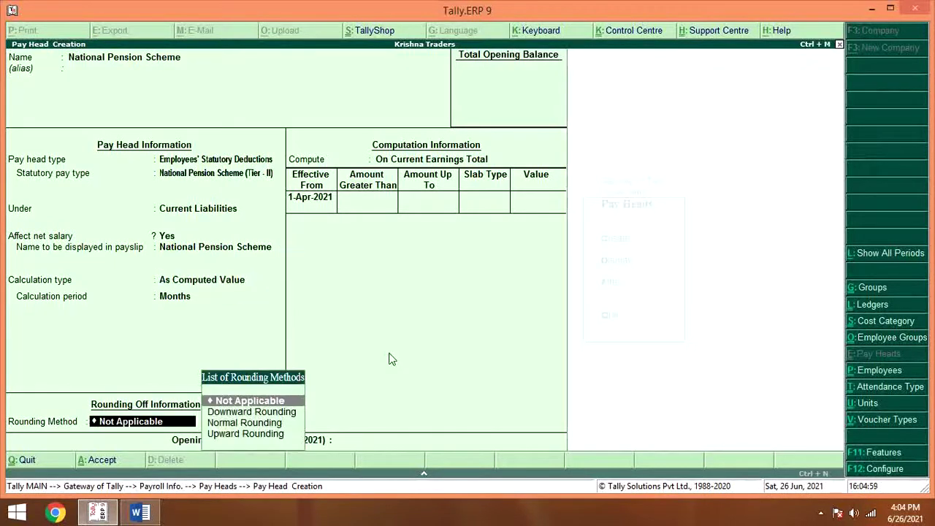
key("Down")
key("Down")
key("Return")
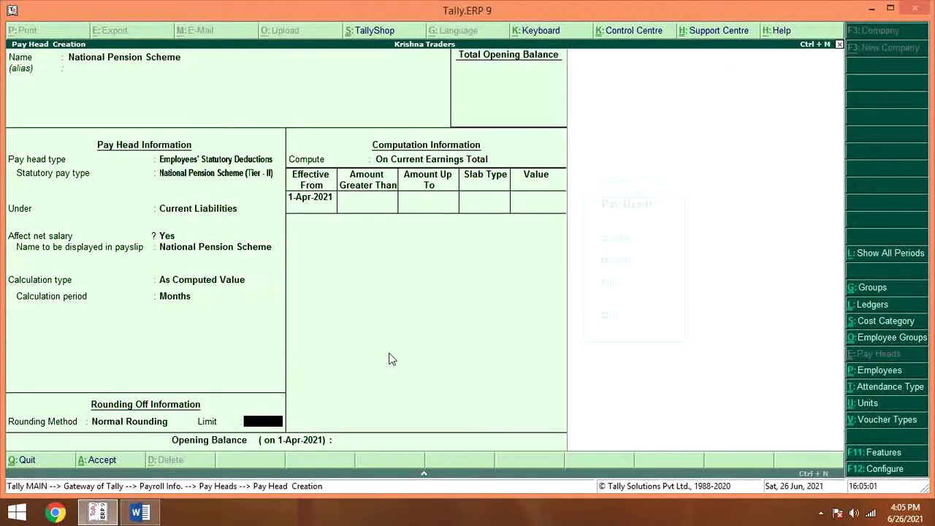
key("Return")
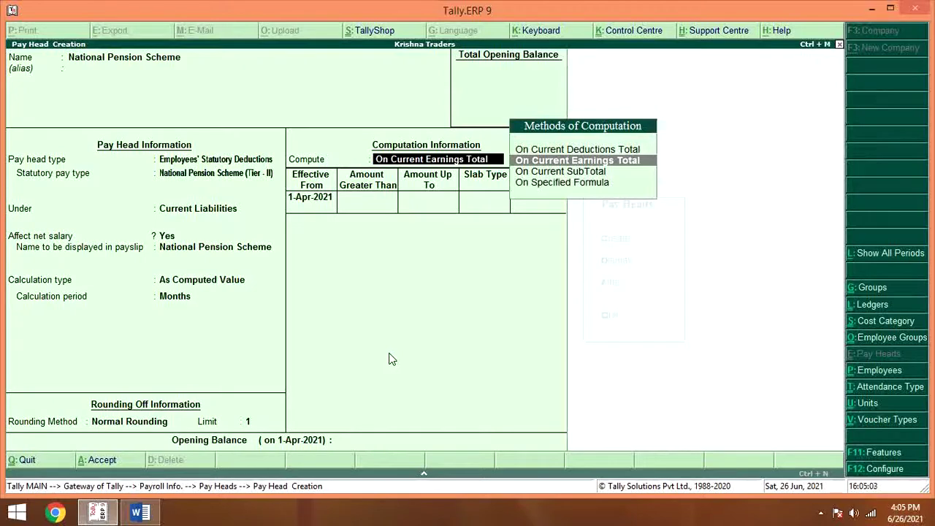
Step: Set the computation to On Specified Formula, recheck the NPS/PF basis in Word, and add Basic Salary to the formula
key("Down")
key("Down")
key("Return")
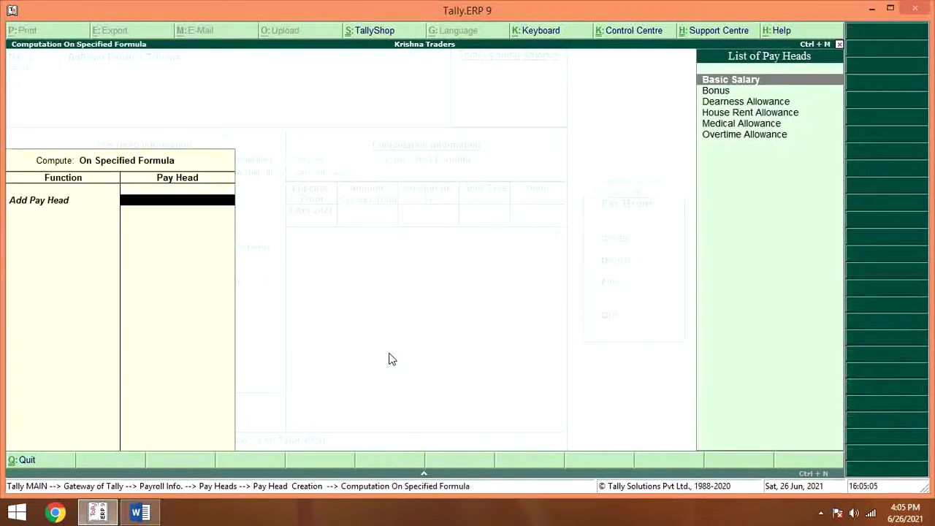
key("alt+Tab")
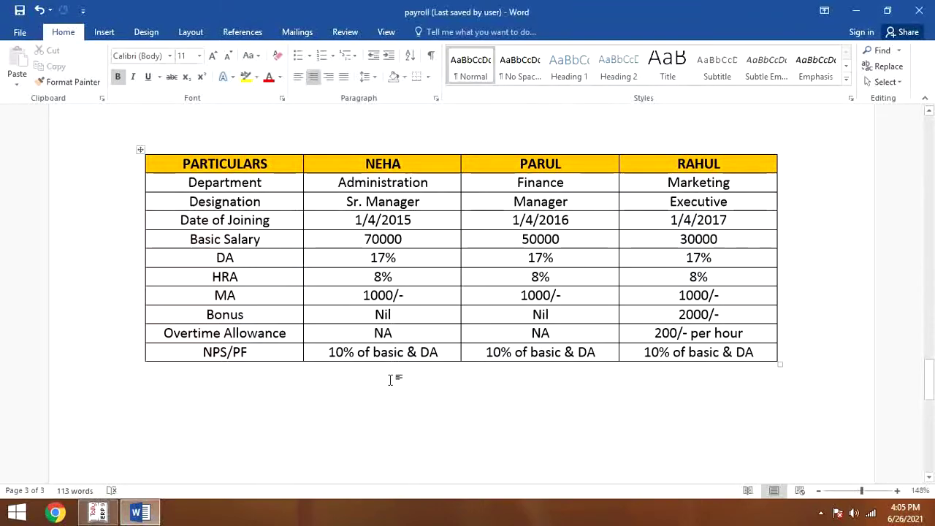
key("alt+Tab")
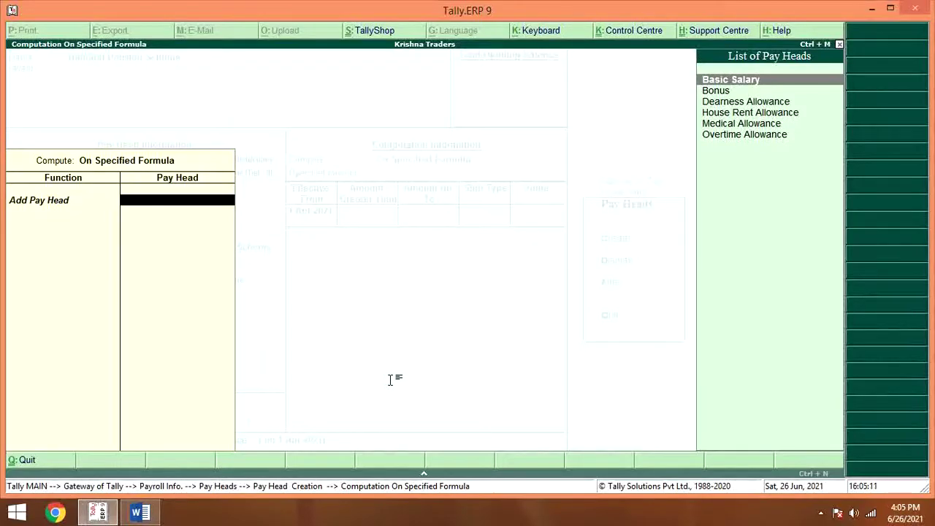
key("BackSpace")
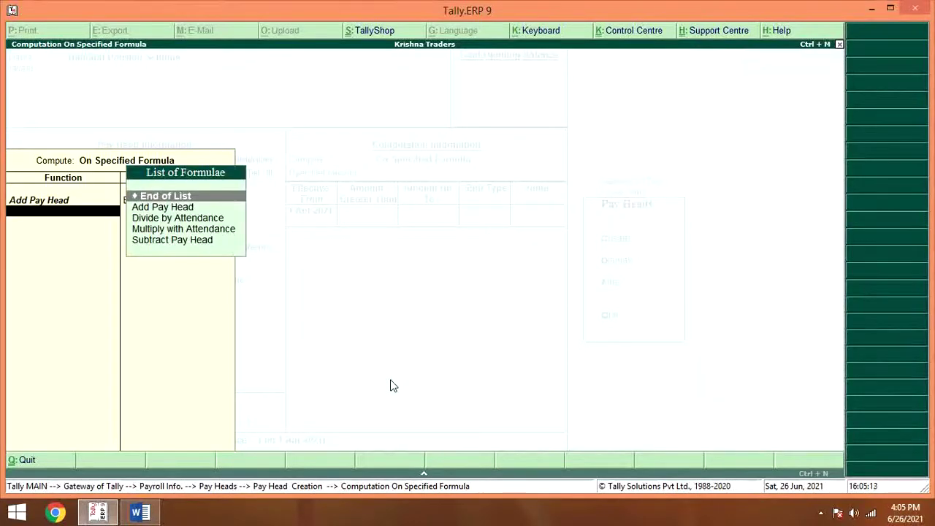
Step: Add Dearness Allowance as the second pay head in the specified formula and end the list
key("Down")
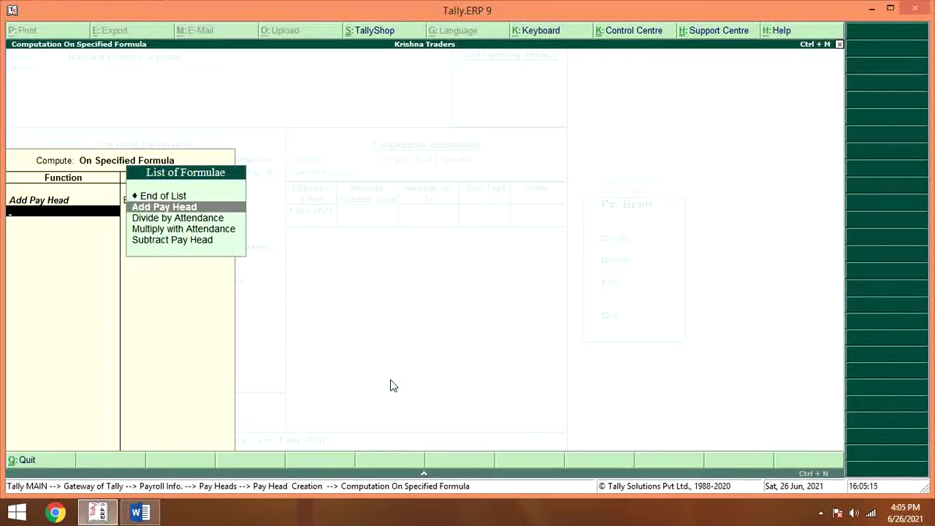
key("Return")
key("Down")
key("Down")
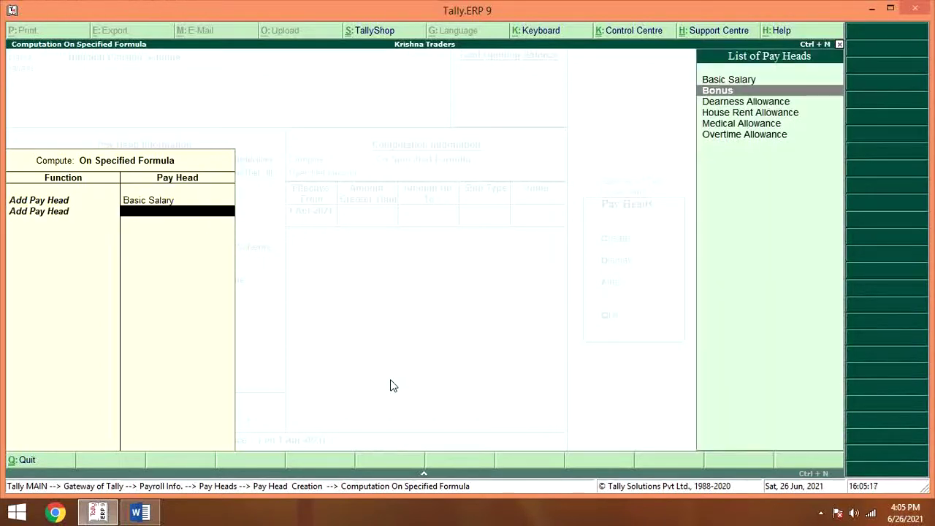
key("Return")
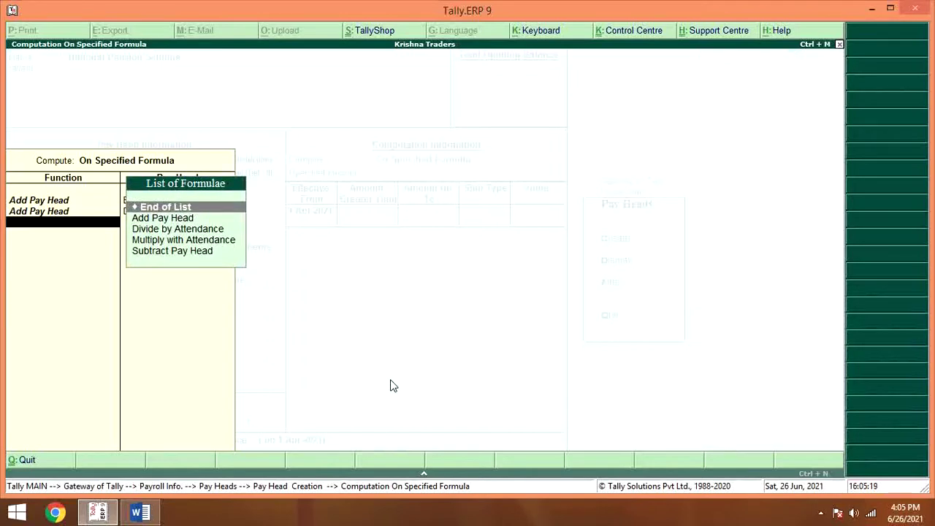
key("Return")
Step: Enter a Percentage slab of 10% effective from 1-Apr-2021, leave the opening balance blank, and save the National Pension Scheme pay head
key("Return")
key("Return")
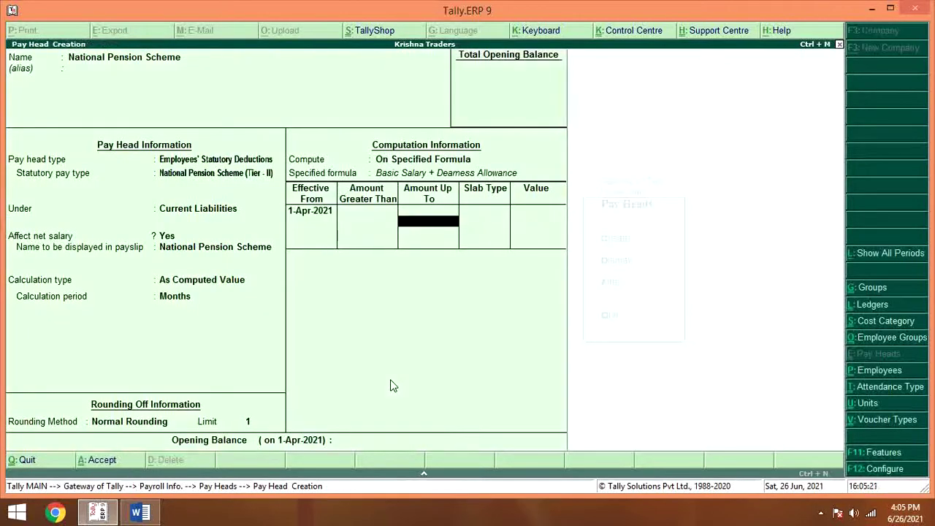
key("Return")
key("Return")
type("10")
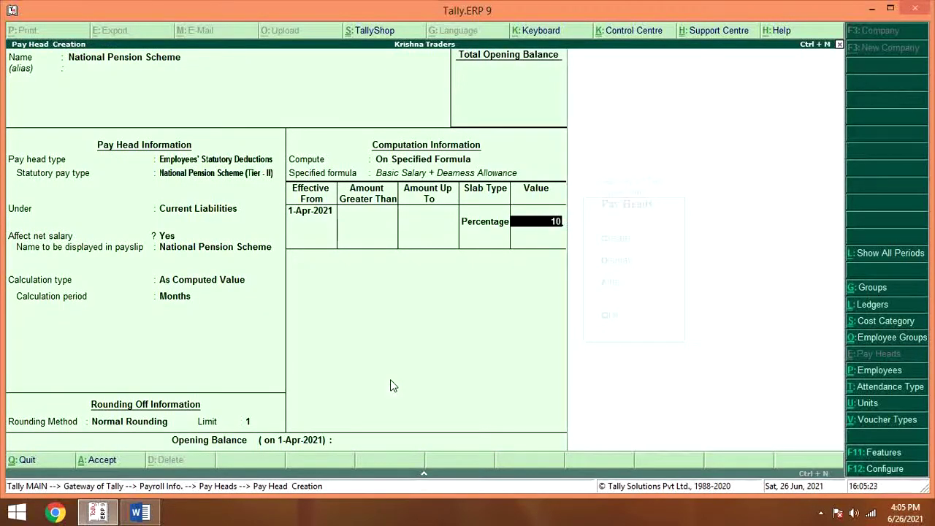
key("Return")
key("Return")
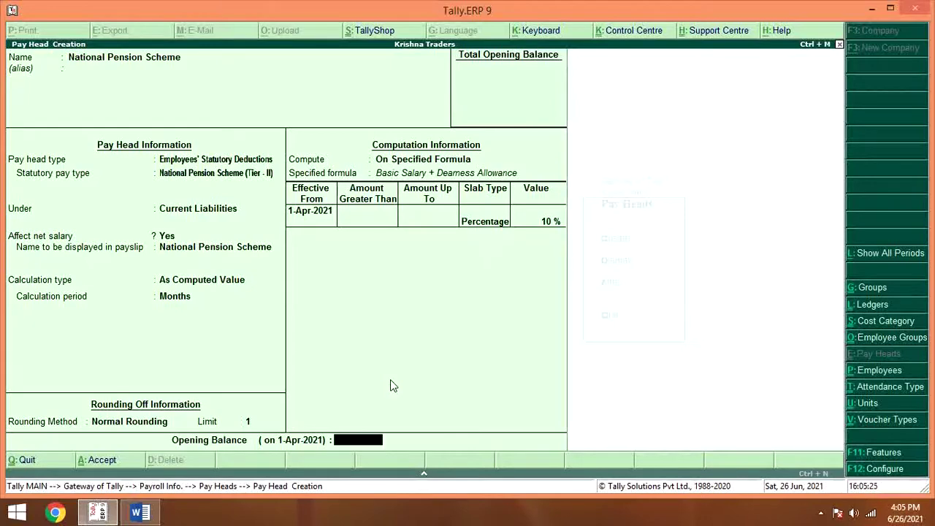
key("Return")
key("Return")
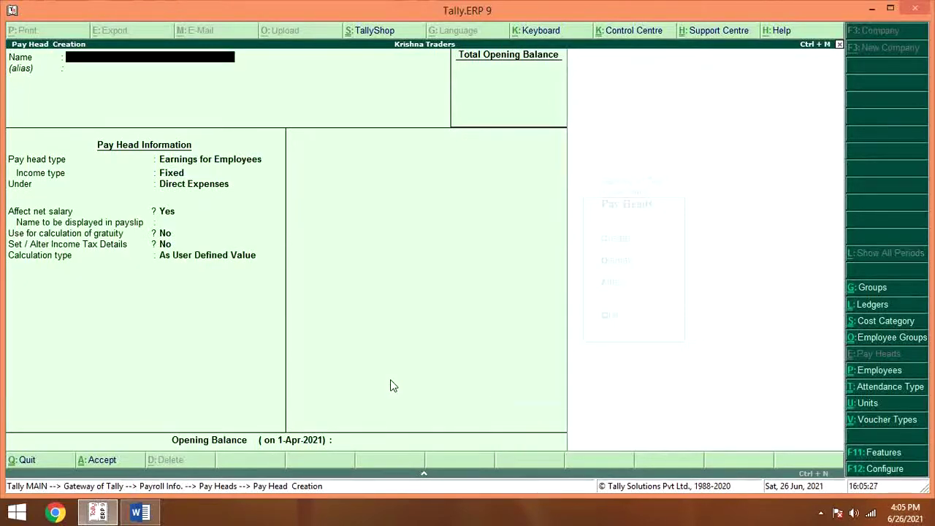
Step: Leave pay head creation, review the list of existing pay heads, and return to the payroll masters
key("alt+Tab")
key("alt+Tab")
key("Escape")
key("Return")
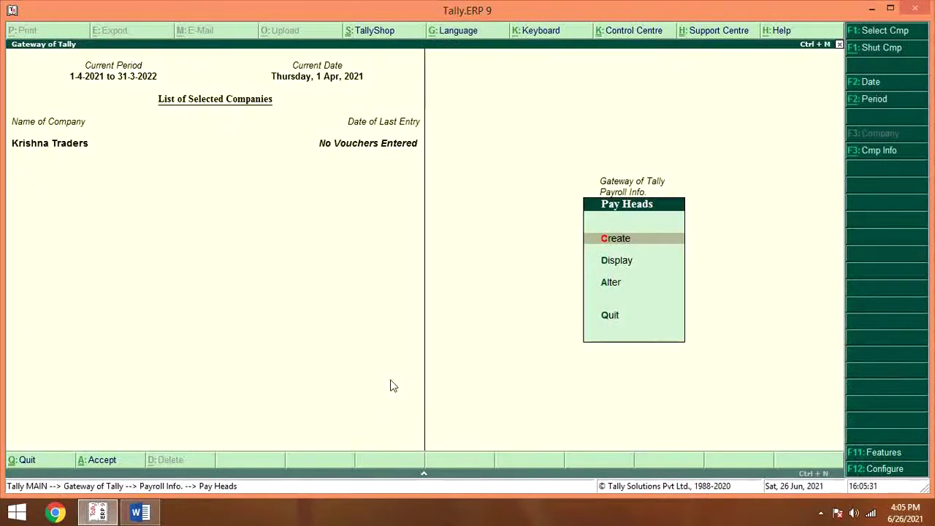
key("Down")
key("Return")
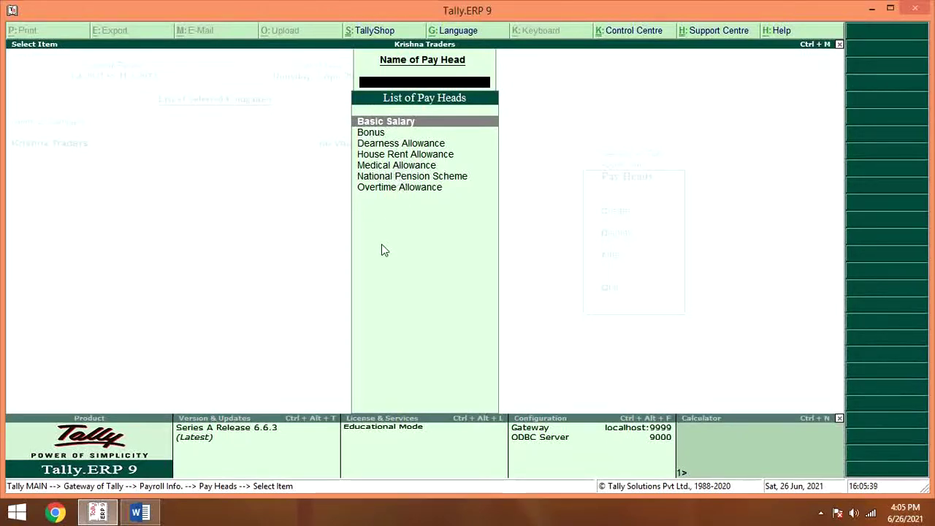
key("Escape")
key("Escape")
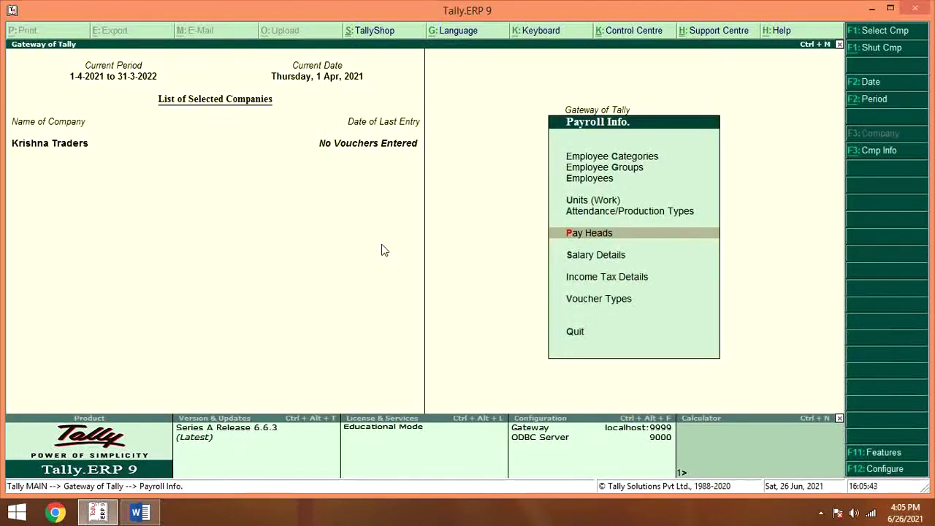
Step: Check the salary table in Word and start defining salary details for the Administration Department employee
key("Down")
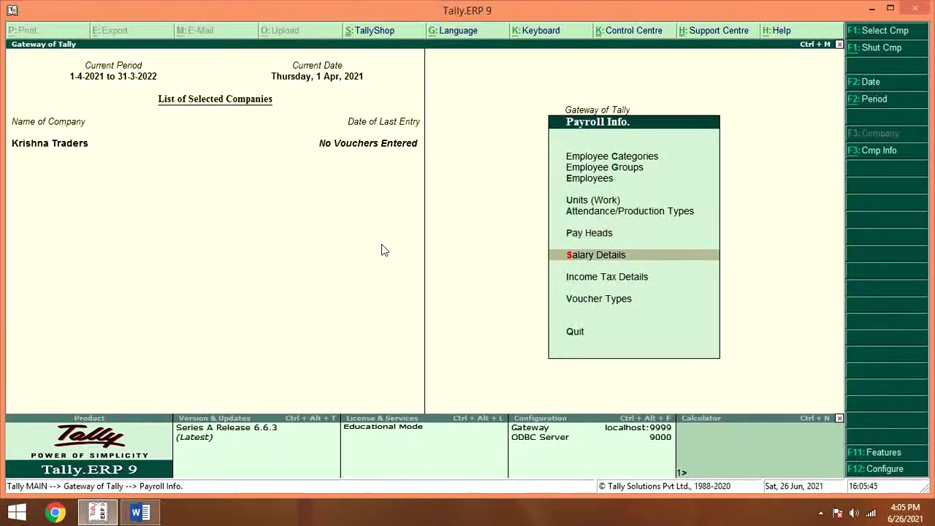
key("Return")
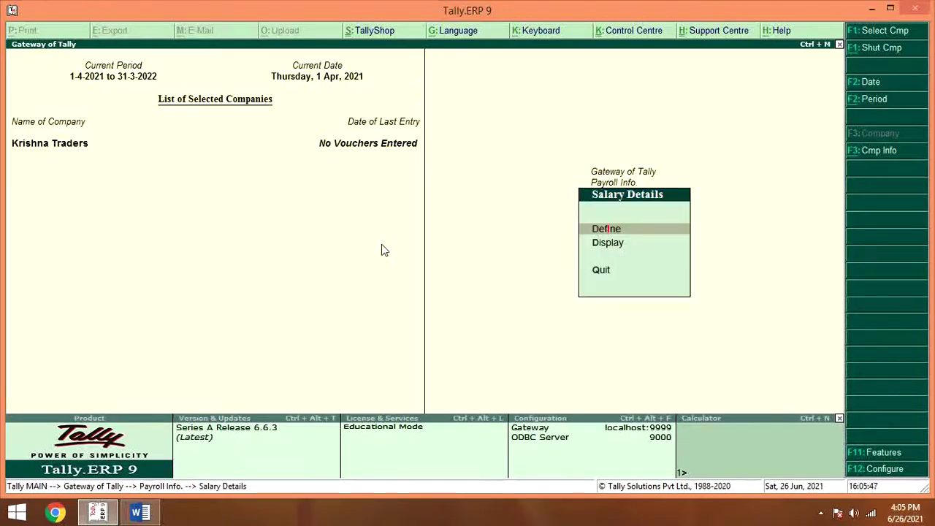
key("alt+Tab")
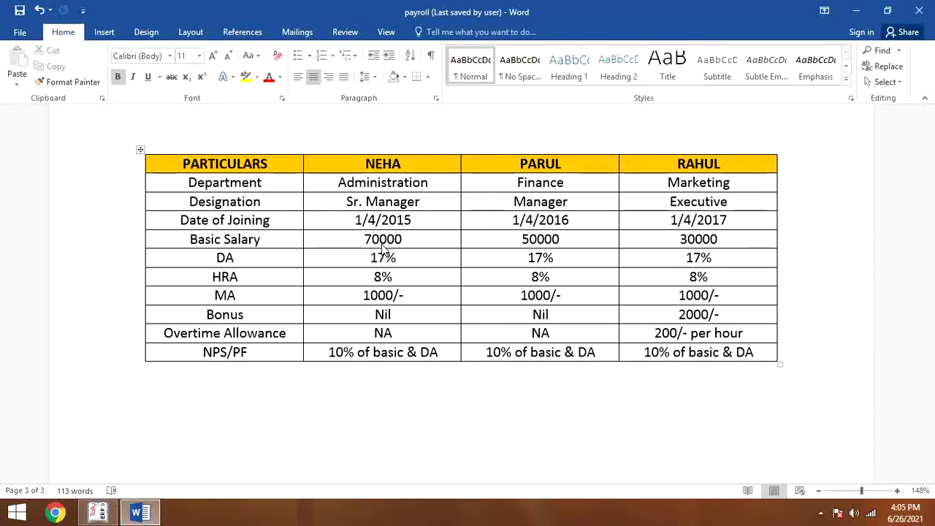
key("alt+Tab")
key("Return")
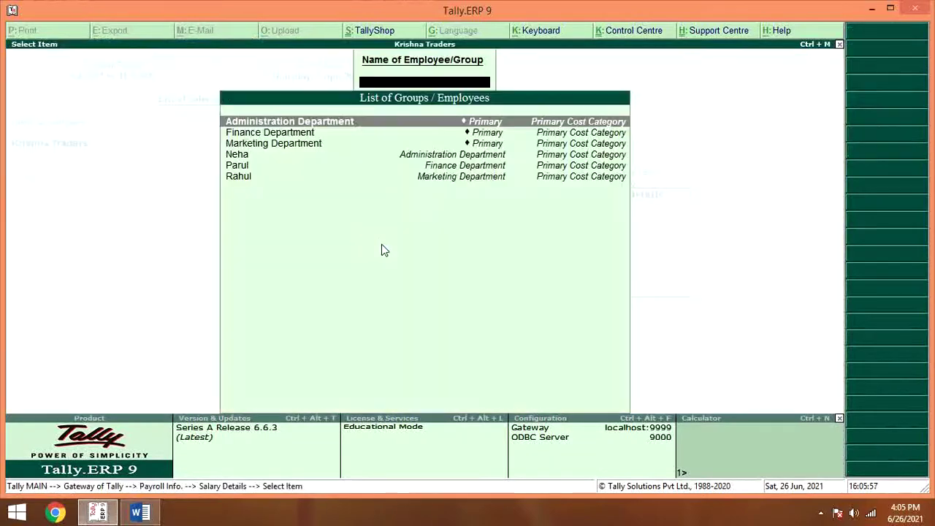
key("Down")
key("Down")
key("Down")
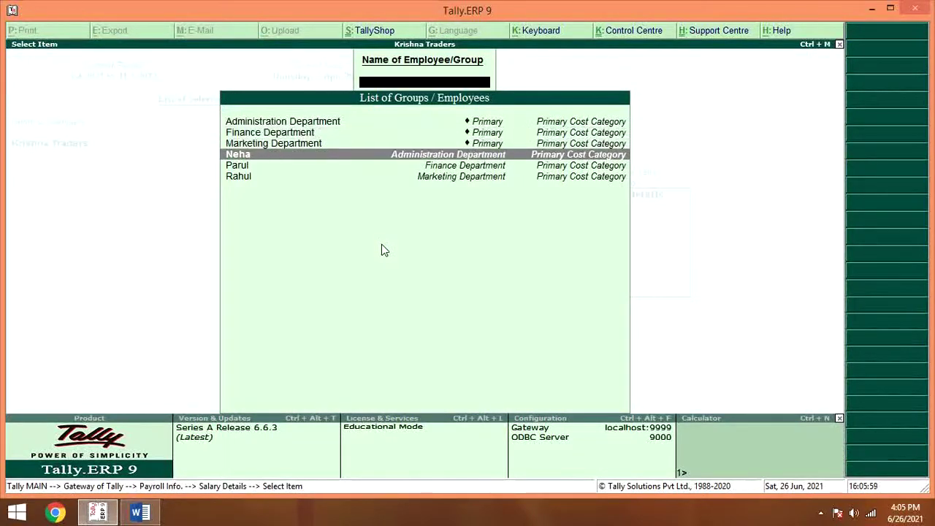
key("Return")
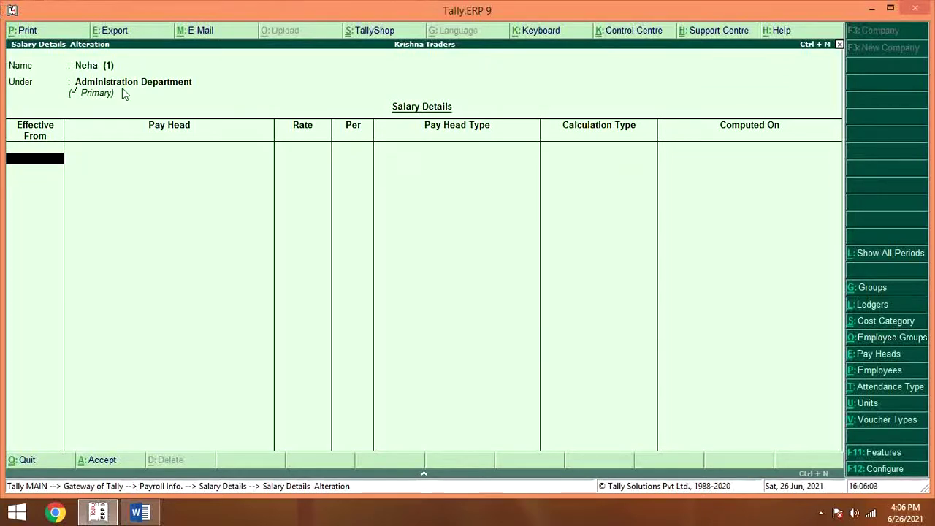
Step: Set the salary details effective from 1-4-2021 and add Basic Salary at a rate of 70000, as given in the Word table
type("1-4-2021")
key("Return")
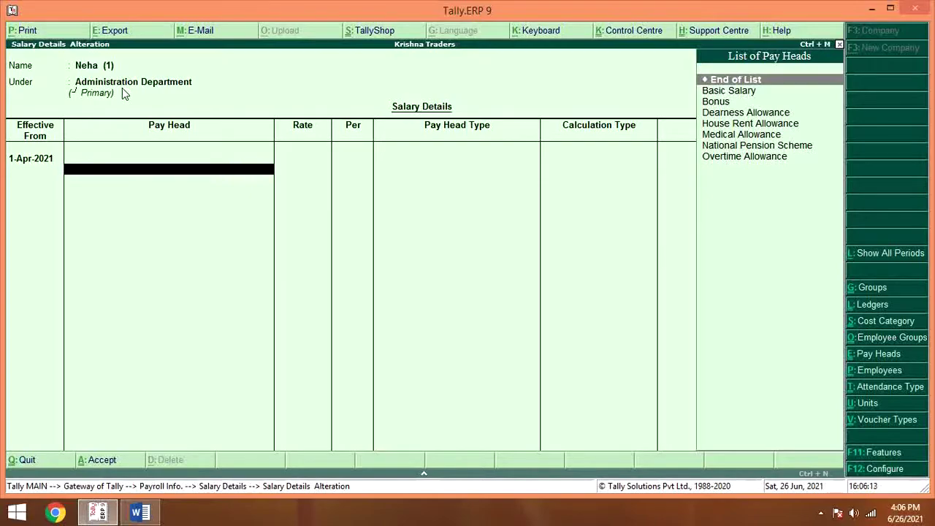
key("alt+Tab")
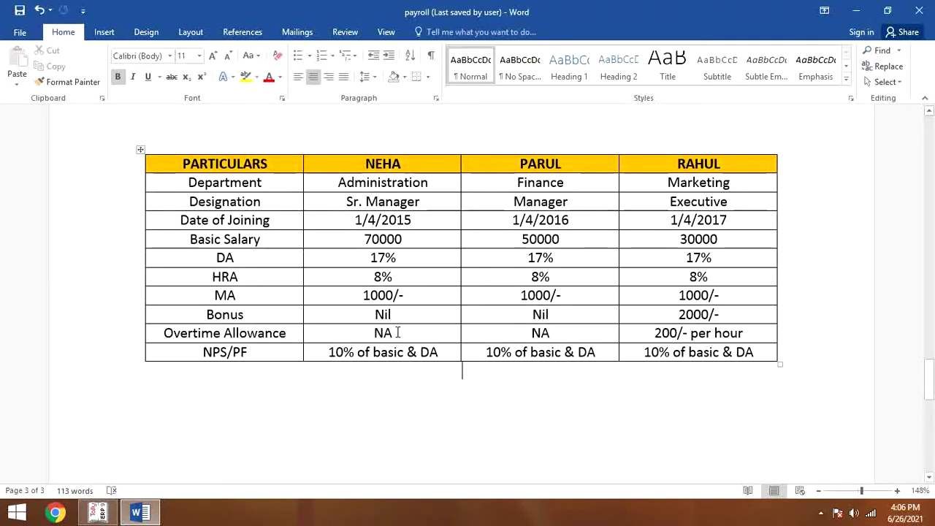
key("alt+Tab")
key("Return")
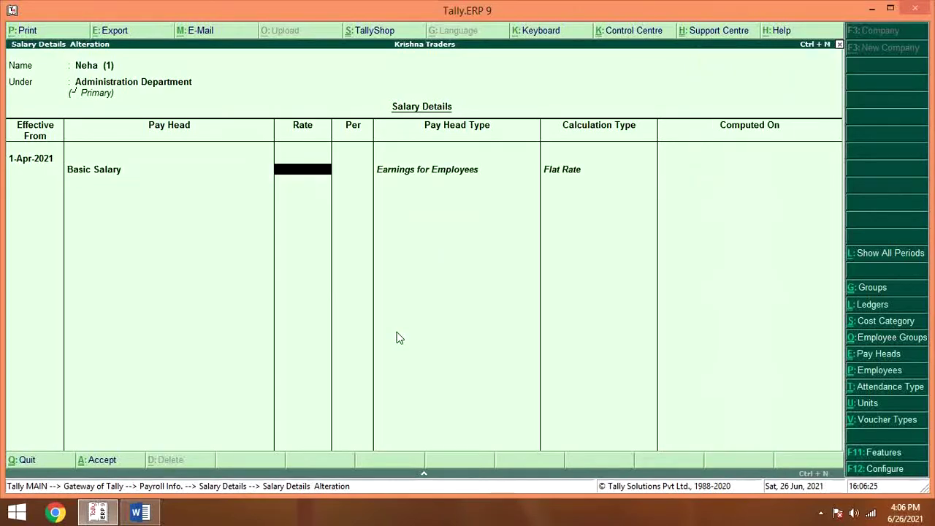
key("alt+Tab")
key("alt+Tab")
type("70000")
key("Return")
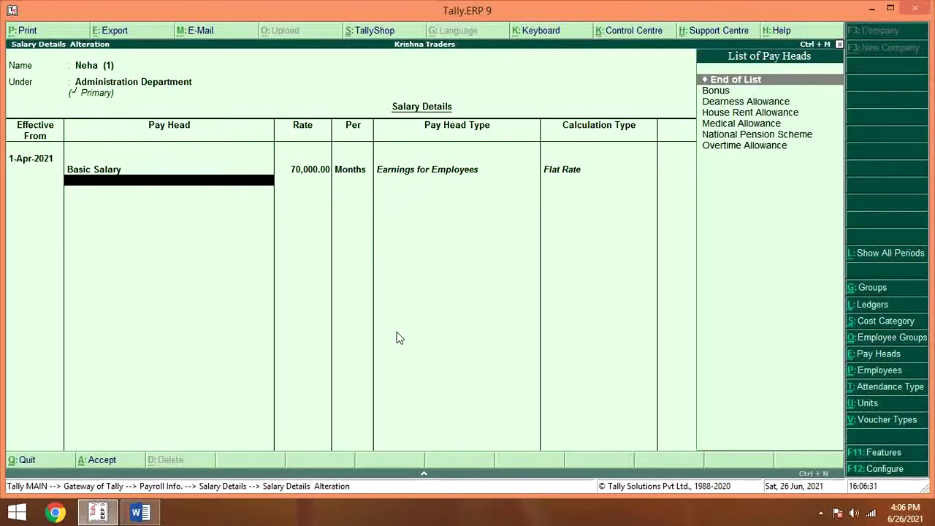
key("Return")
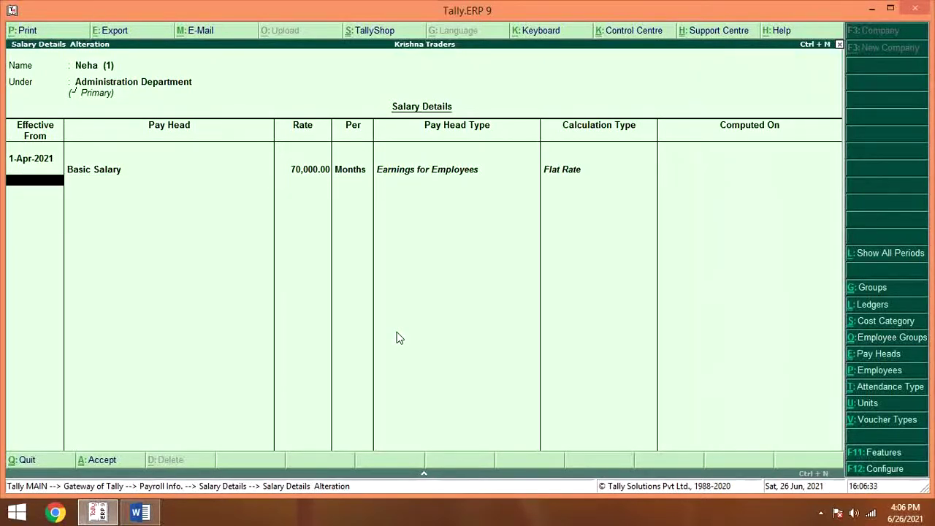
key("BackSpace")
key("Return")
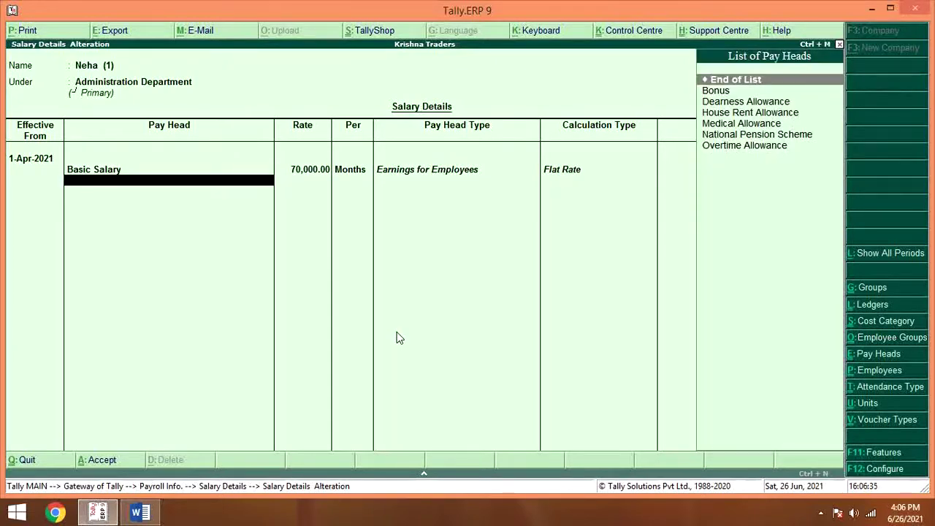
Step: Add Dearness Allowance and House Rent Allowance to the employee's salary details, and check the remaining pay components in Word
key("Down")
key("Down")
key("Return")
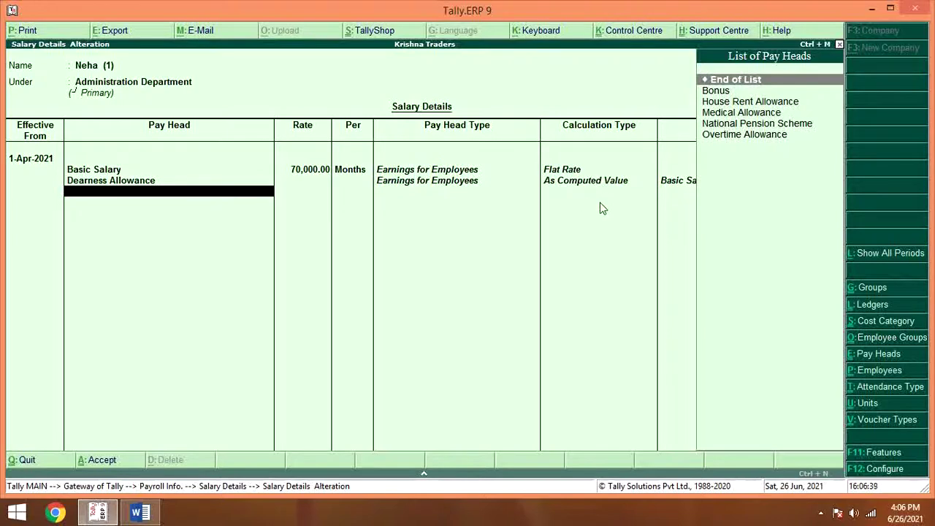
key("Down")
key("Down")
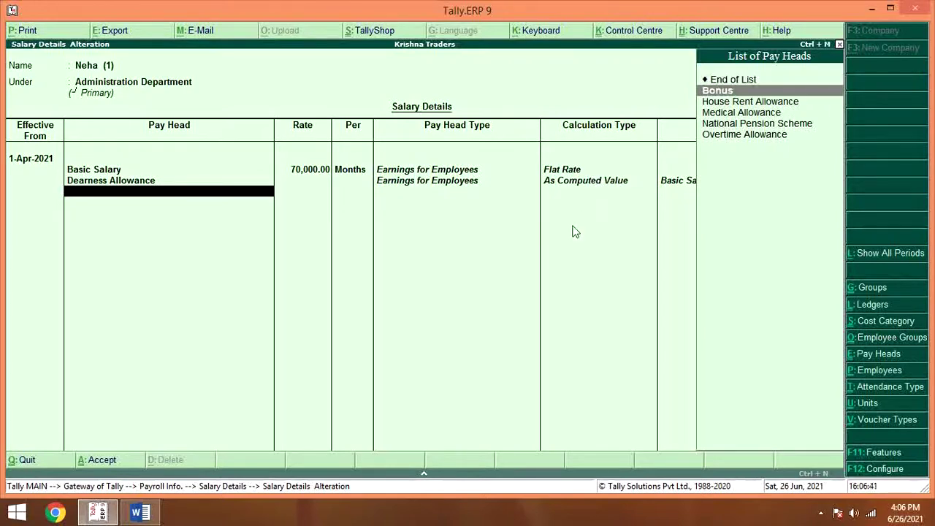
key("Return")
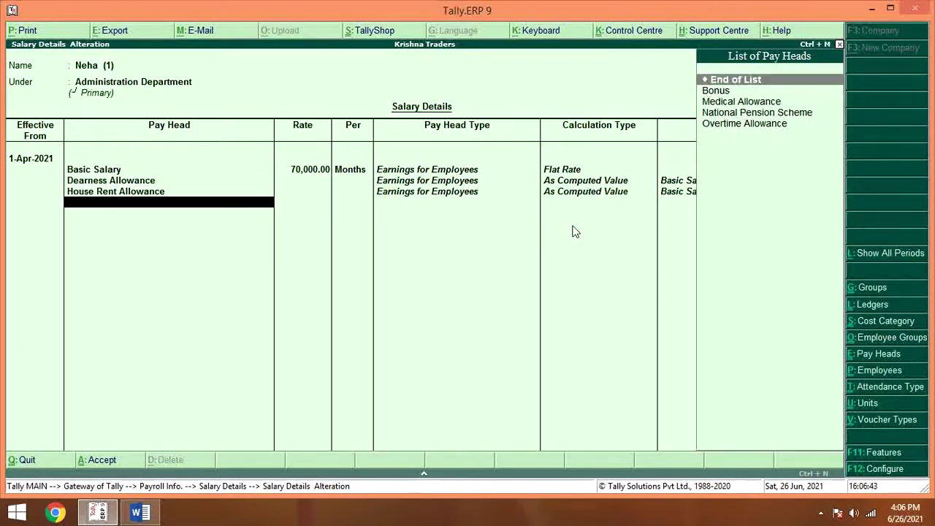
key("alt+Tab")
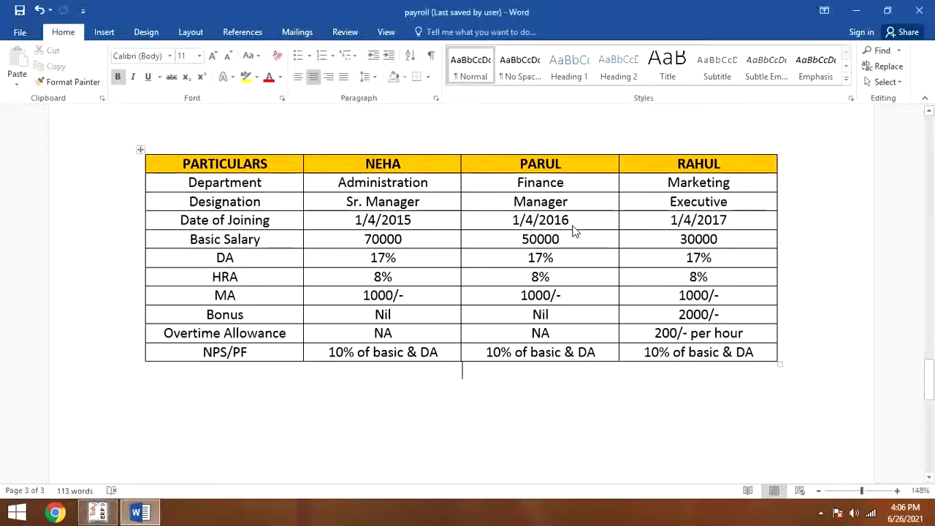
Step: Return to Tally and add Medical Allowance at a rate of 1000 to the Administration Department employee's salary details
key("alt+Tab")
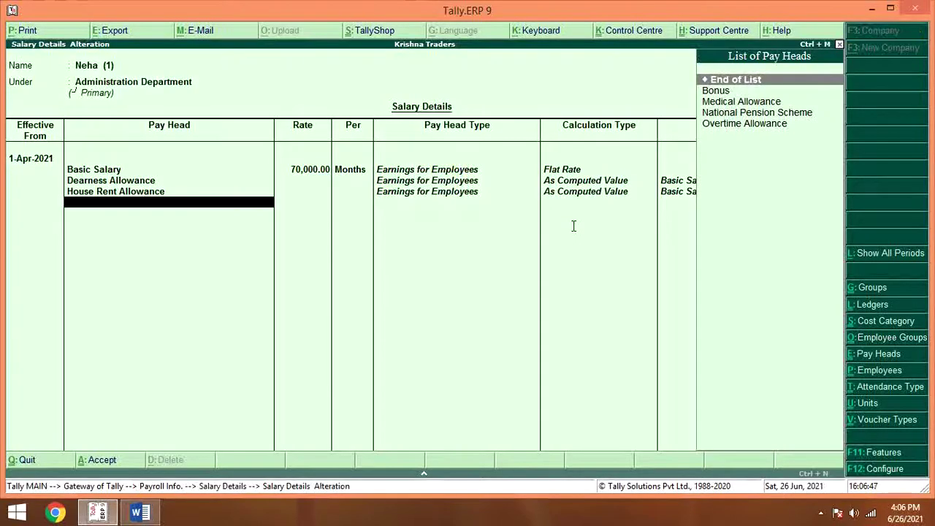
key("Down")
key("Down")
key("Return")
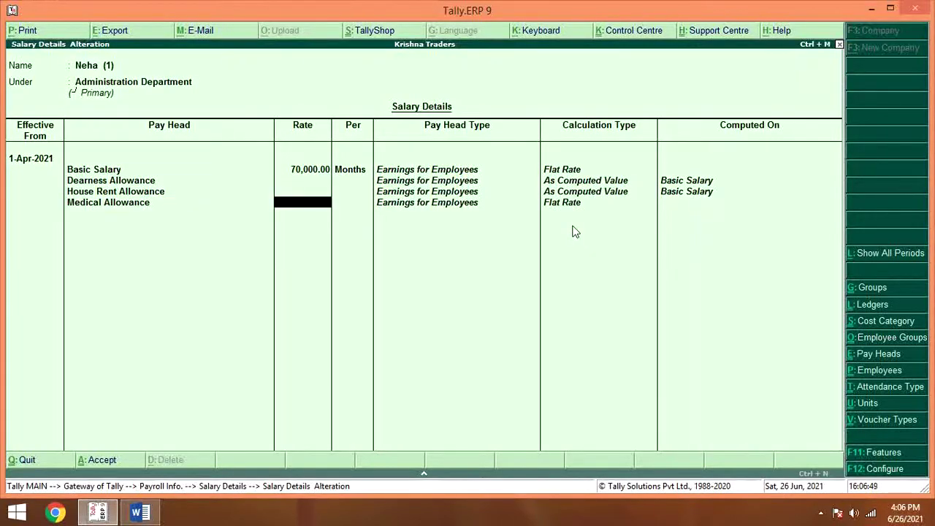
type("1000")
key("Return")
key("Return")
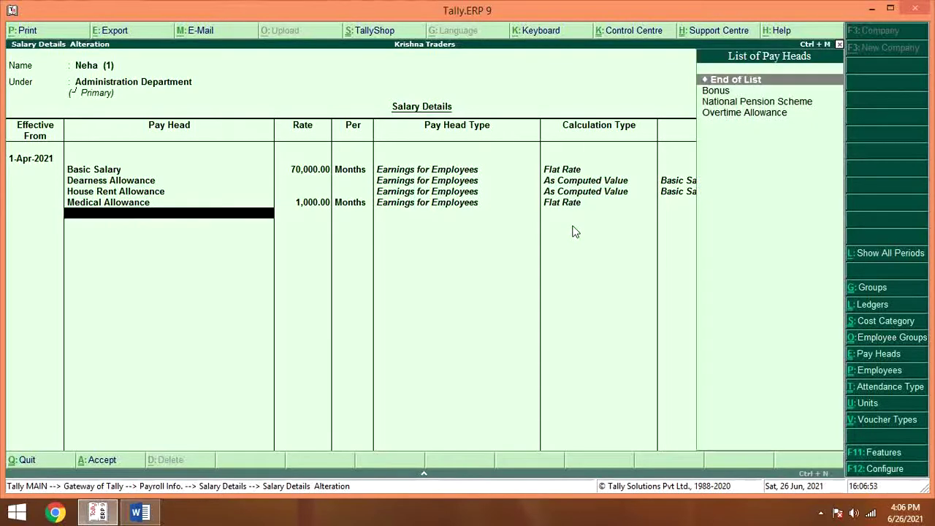
Step: Add National Pension Scheme as the final pay head for the Administration Department employee and save the salary details
key("Down")
key("Down")
key("Down")
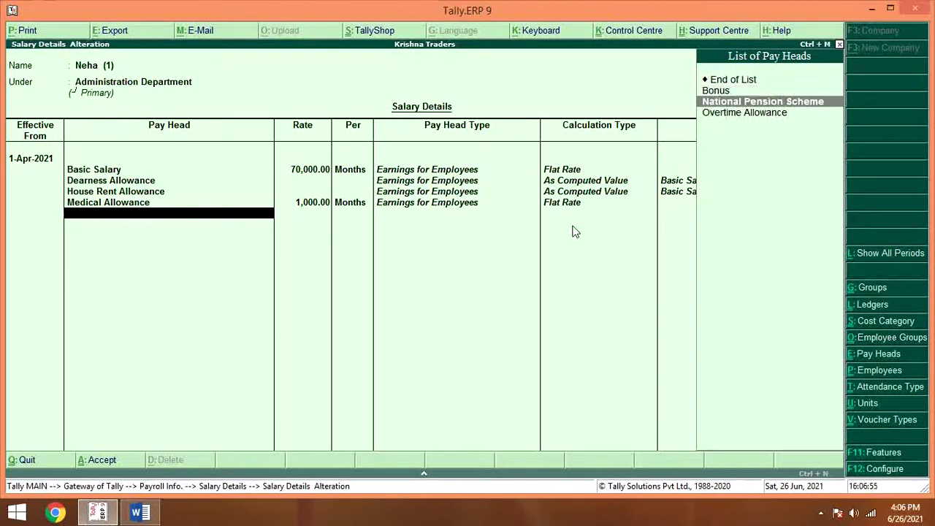
key("Up")
key("Return")
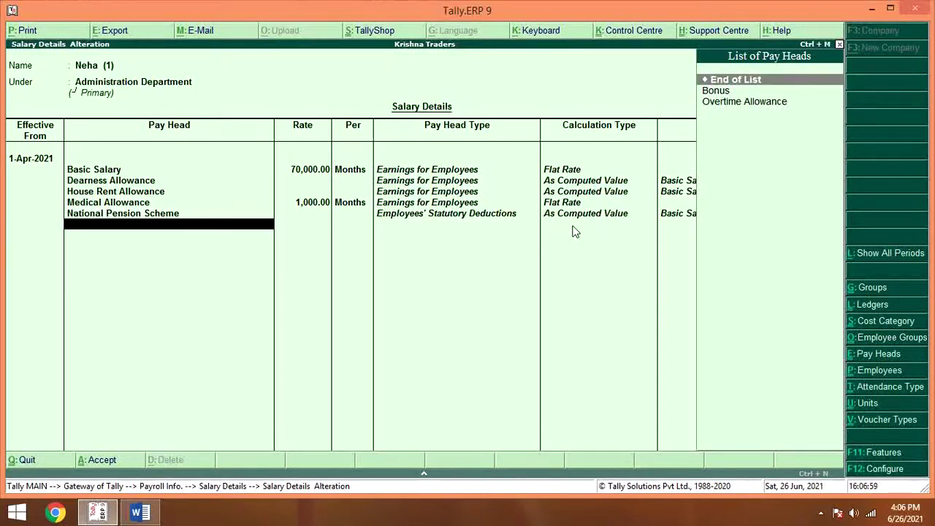
key("Return")
key("Return")
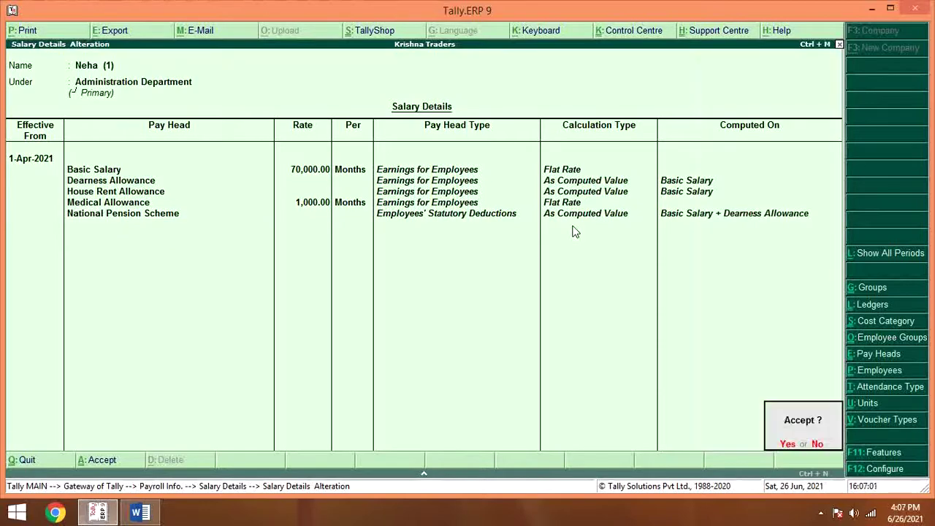
key("Return")
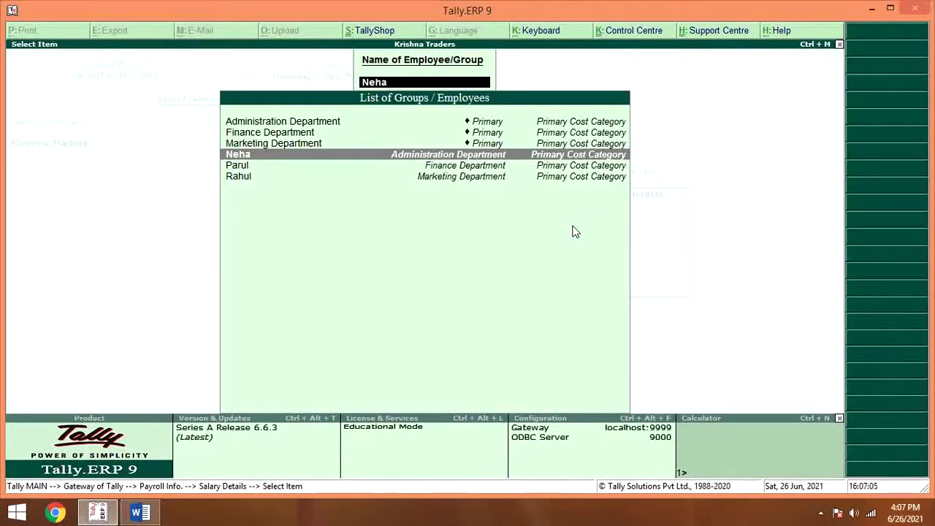
Step: Start the salary details for the Finance Department employee, effective from 1-4-2021
key("Down")
key("Return")
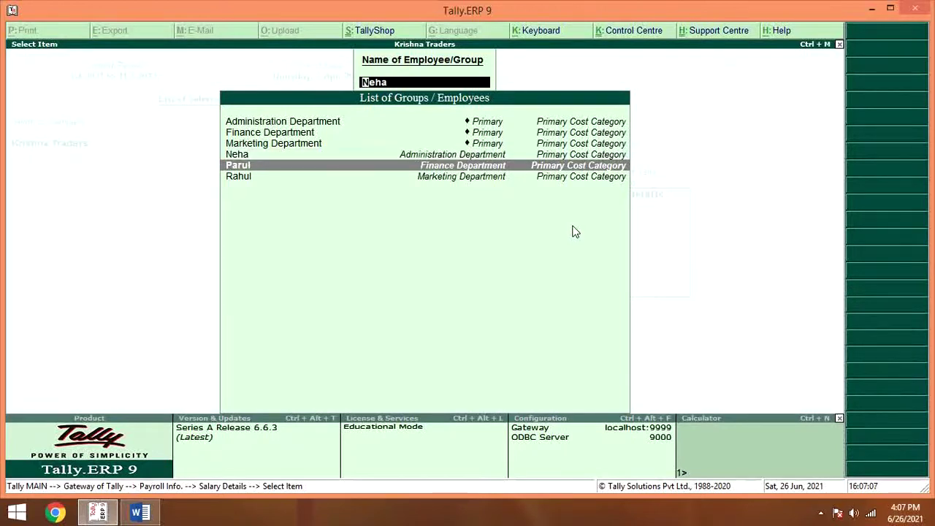
type("1")
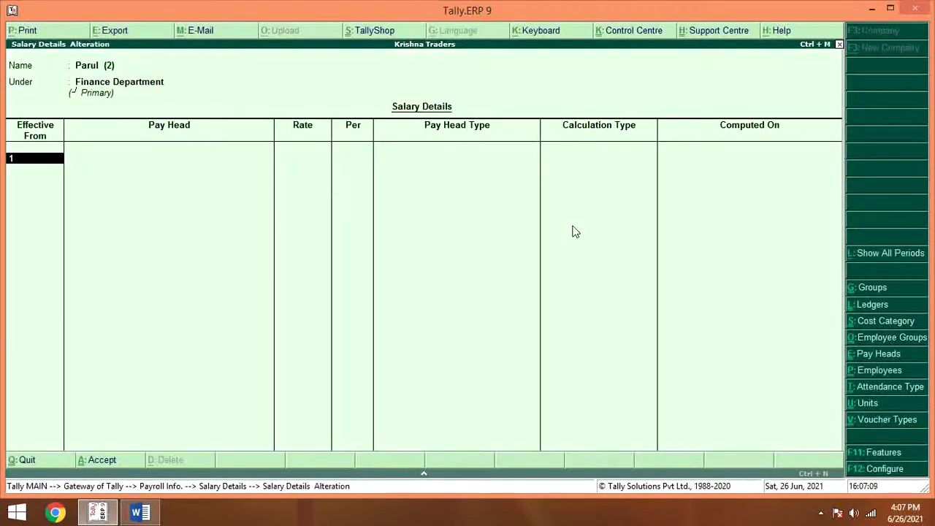
type("-4-2021")
key("Return")
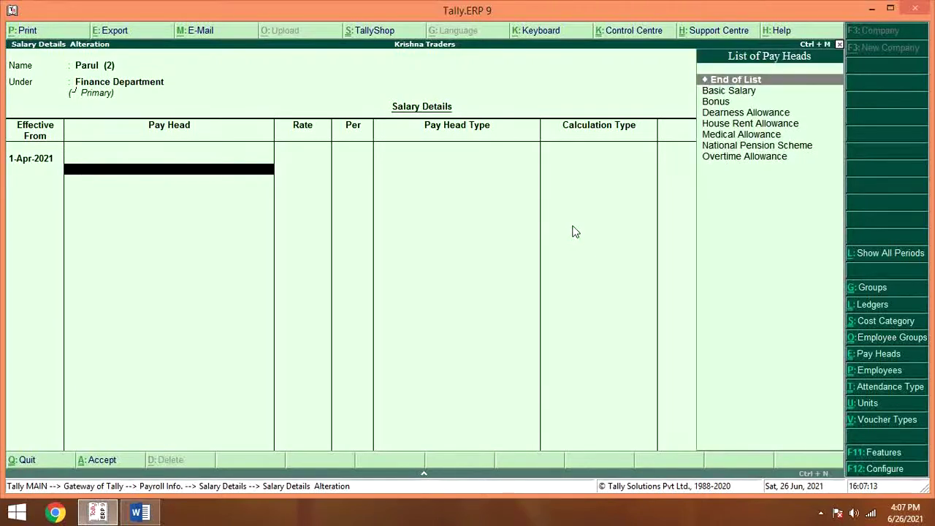
Step: Add Basic Salary for the Finance Department employee at the rate of 50000 given in the Word table
key("Down")
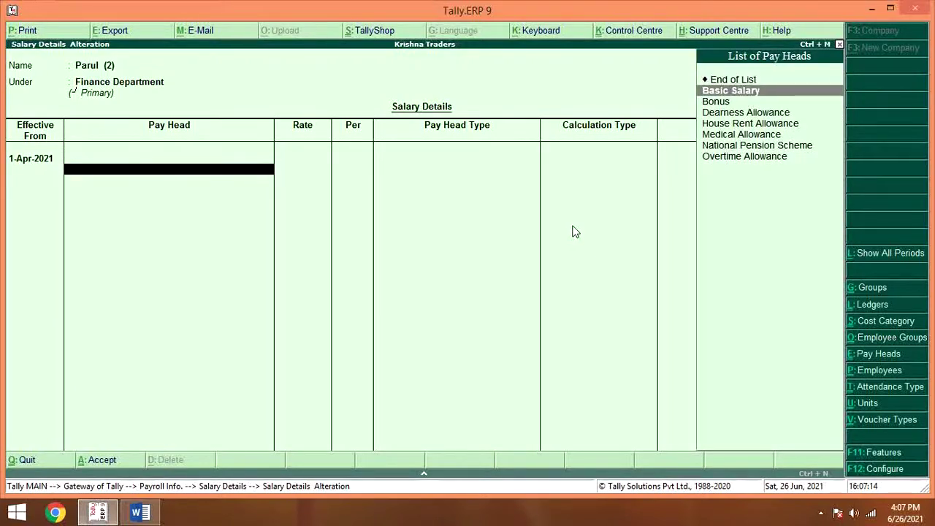
key("Return")
key("alt+Tab")
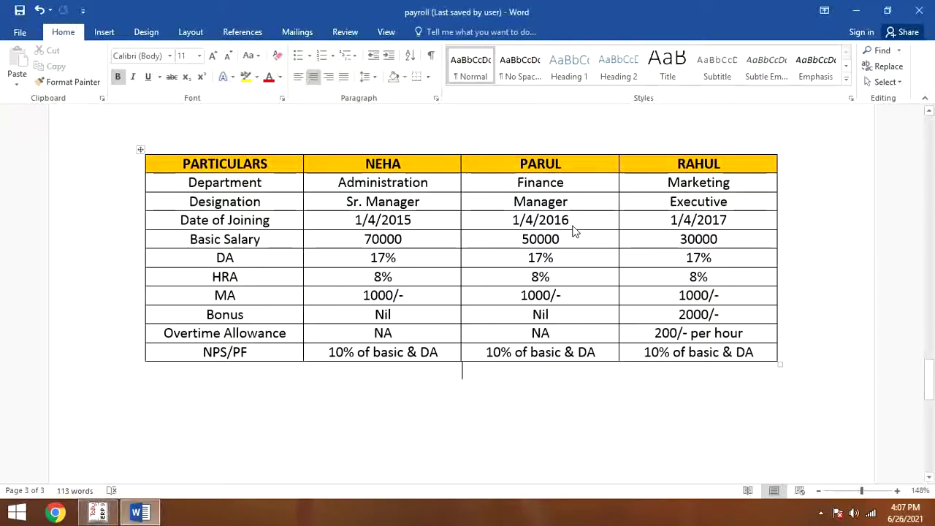
key("alt+Tab")
type("50000")
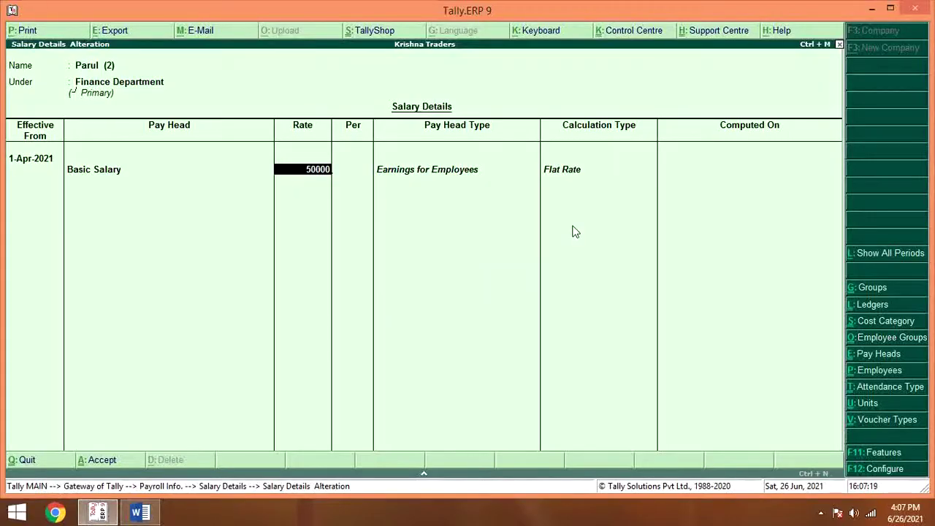
key("Return")
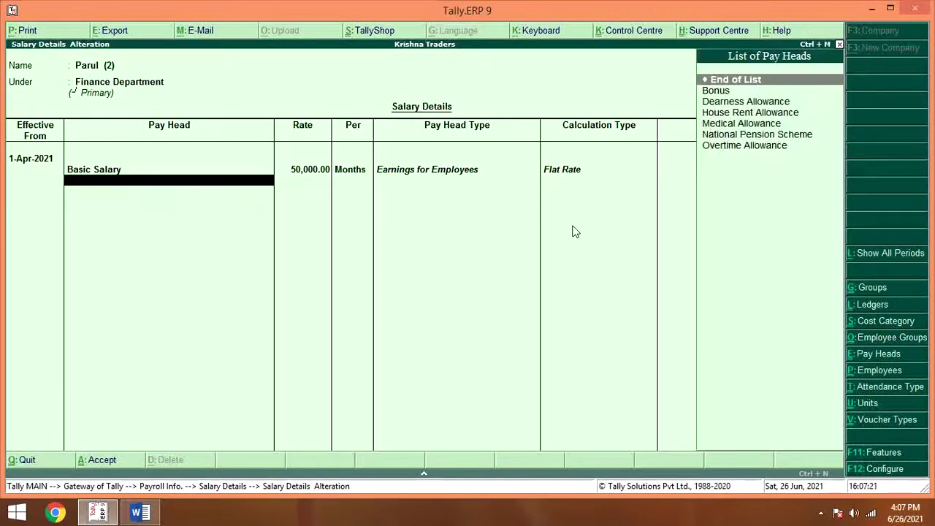
Step: Add Dearness Allowance and House Rent Allowance to the Finance Department employee's salary details
key("Down")
key("Down")
key("Return")
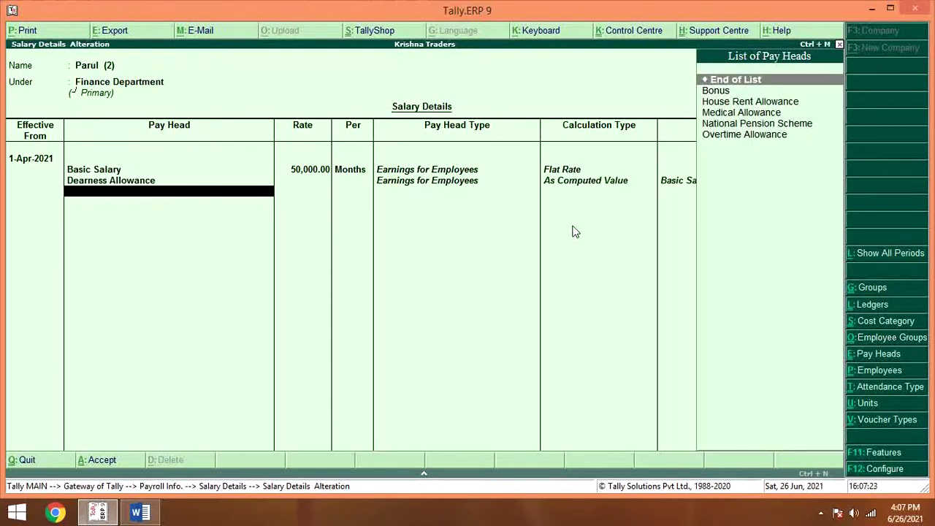
key("Down")
key("Down")
key("Return")
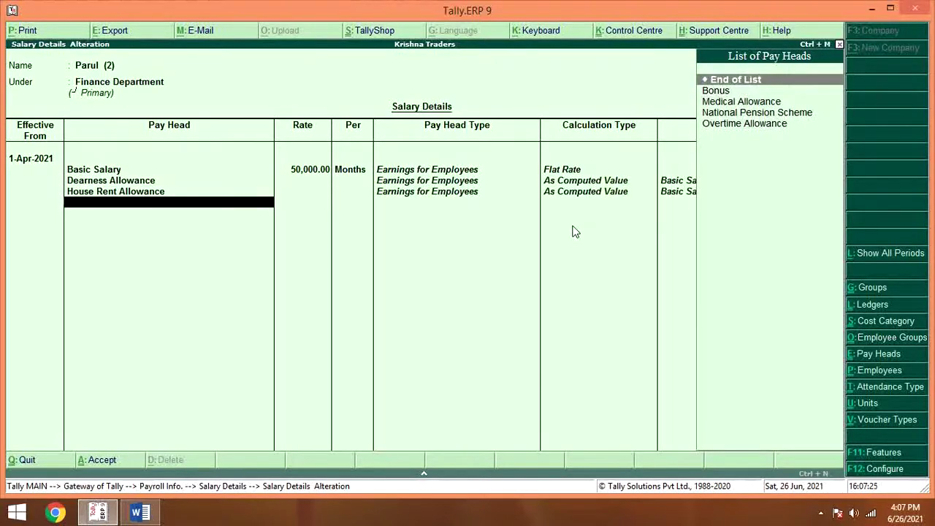
Step: Check the Word salary table and add Medical Allowance at a rate of 1000 for the Finance Department employee
key("alt+Tab")
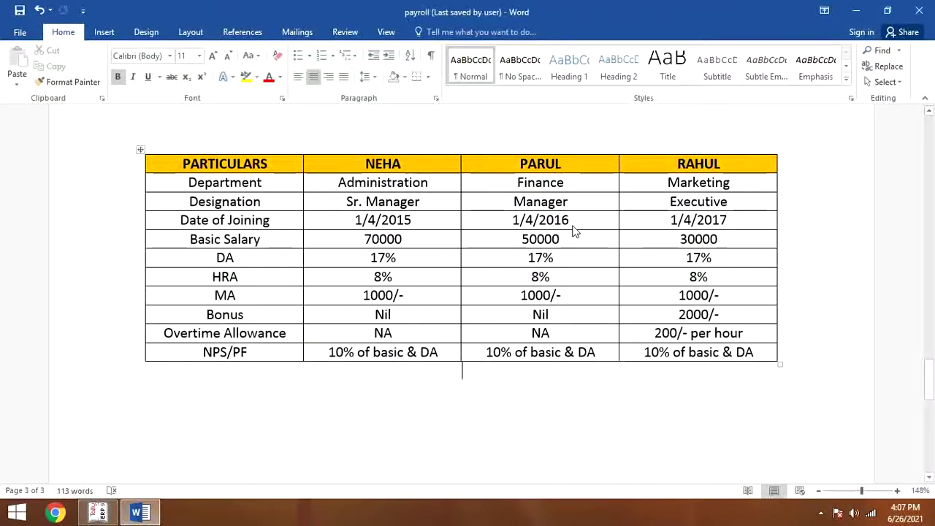
key("alt+Tab")
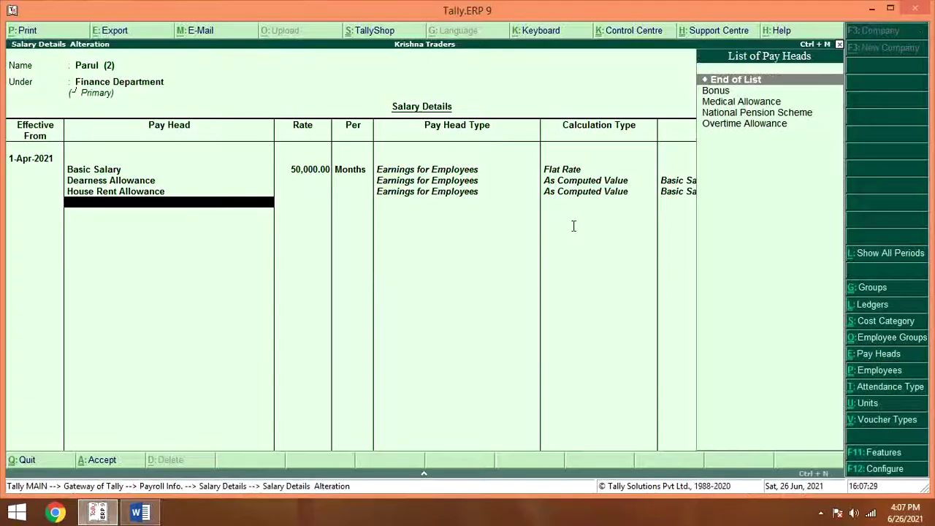
key("Down")
key("Down")
key("Return")
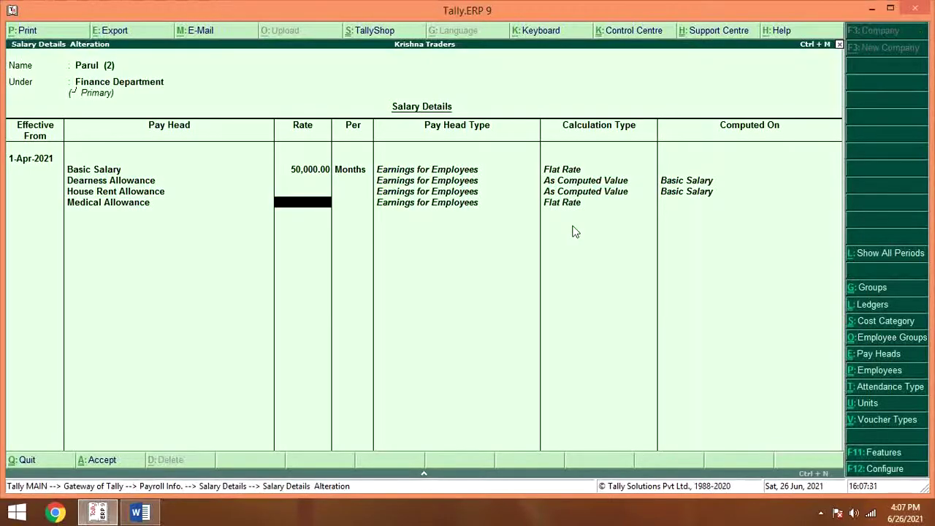
type("1,000")
key("Return")
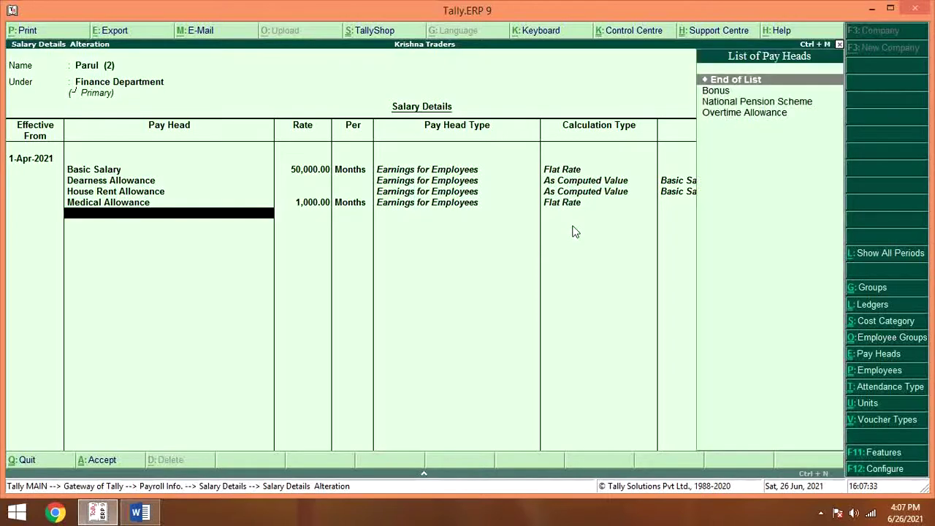
Step: Add National Pension Scheme as the final pay head for the Finance Department employee and save the salary details
key("Down")
key("Down")
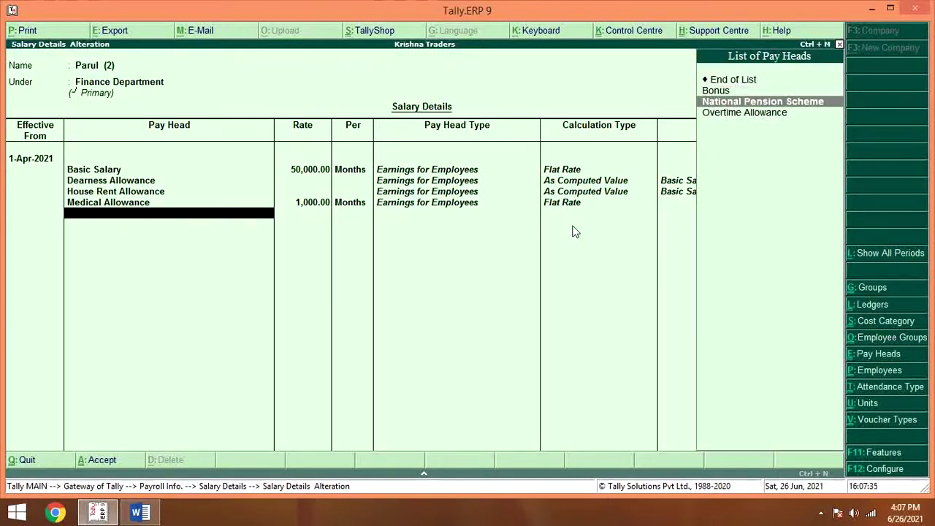
key("Return")
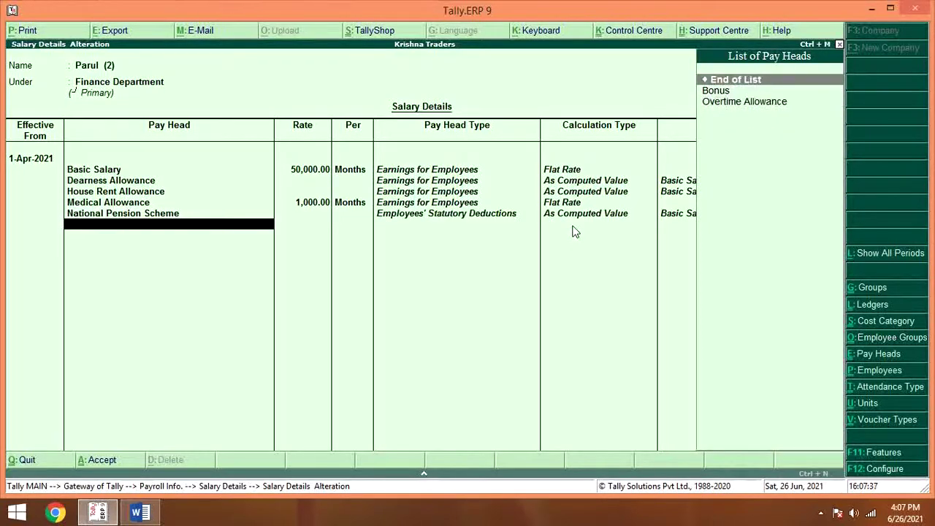
key("Return")
key("Return")
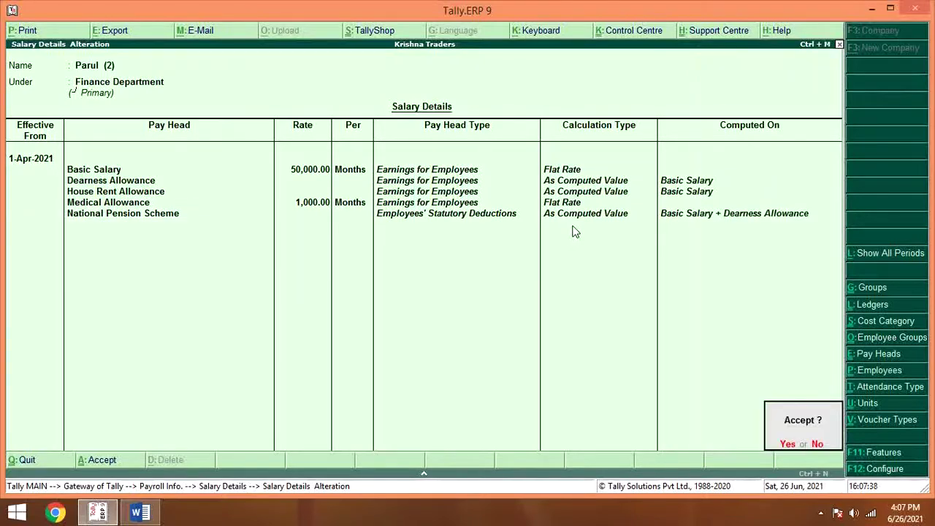
key("Return")
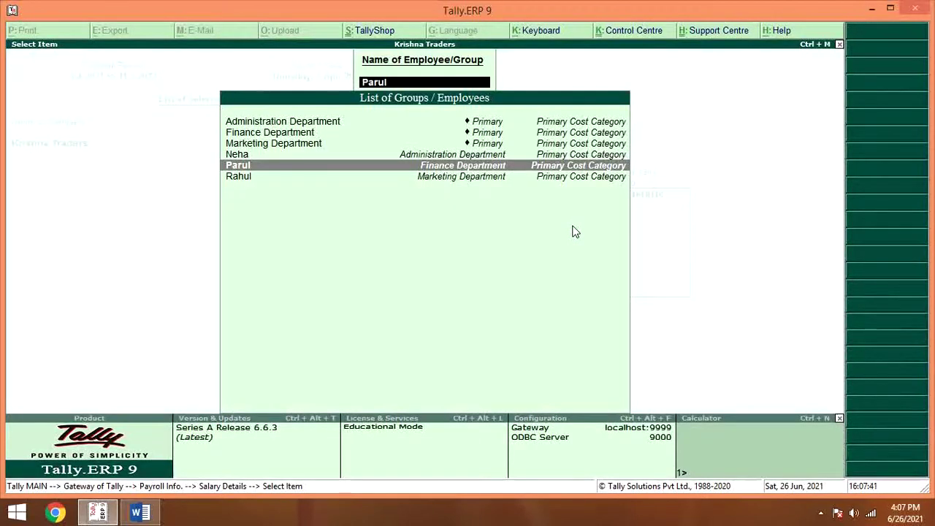
Step: Start the salary details for the Marketing Department employee, effective from 1-4-2021
key("Down")
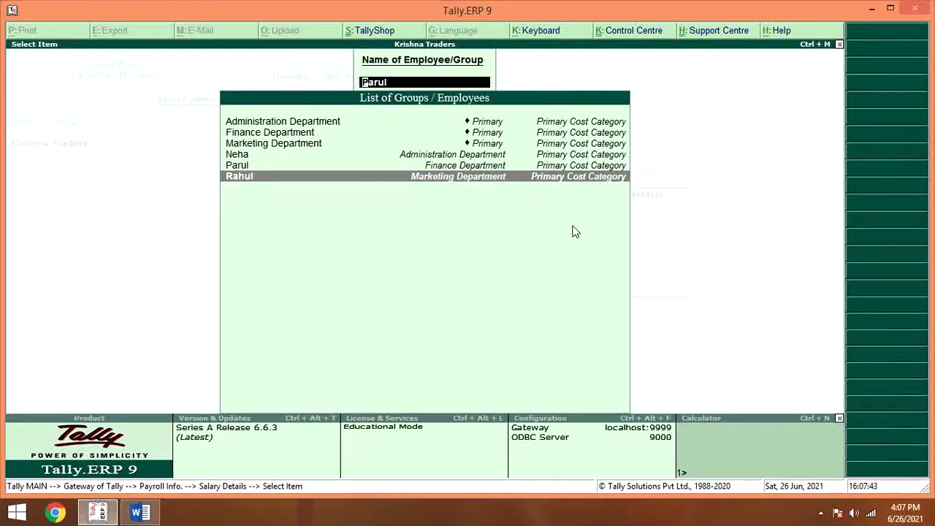
key("Return")
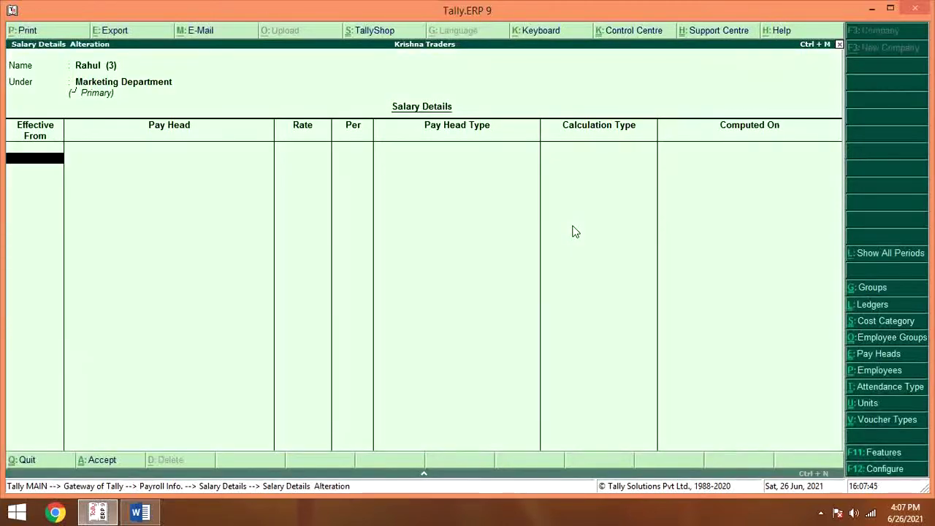
type("1-4-2021")
key("Return")
Step: Add Basic Salary for the Marketing Department employee at the rate of 30000 given in the Word table
key("Down")
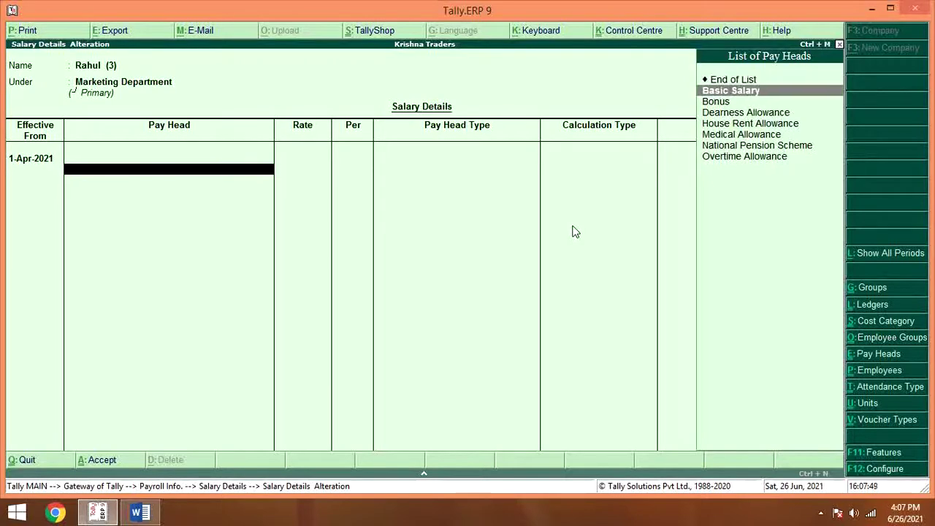
key("Return")
key("alt+Tab")
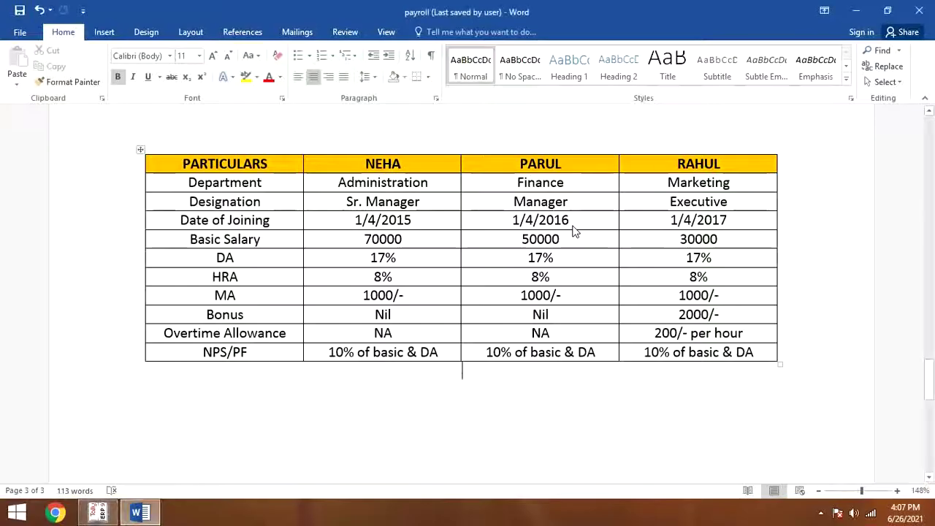
key("alt+Tab")
type("30000")
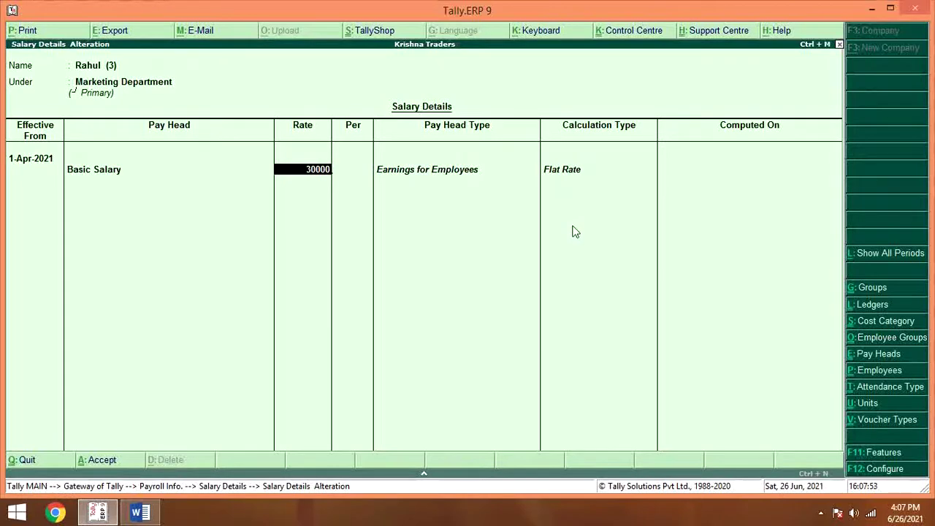
key("Return")
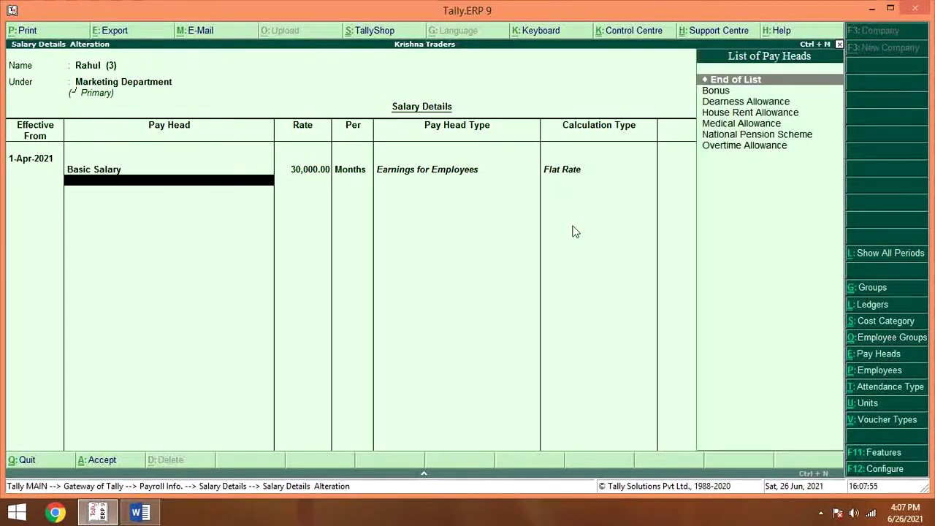
Step: Add Dearness Allowance and House Rent Allowance to the Marketing Department employee's salary details
key("Down")
key("Down")
key("Return")
key("Down")
key("Down")
key("Return")
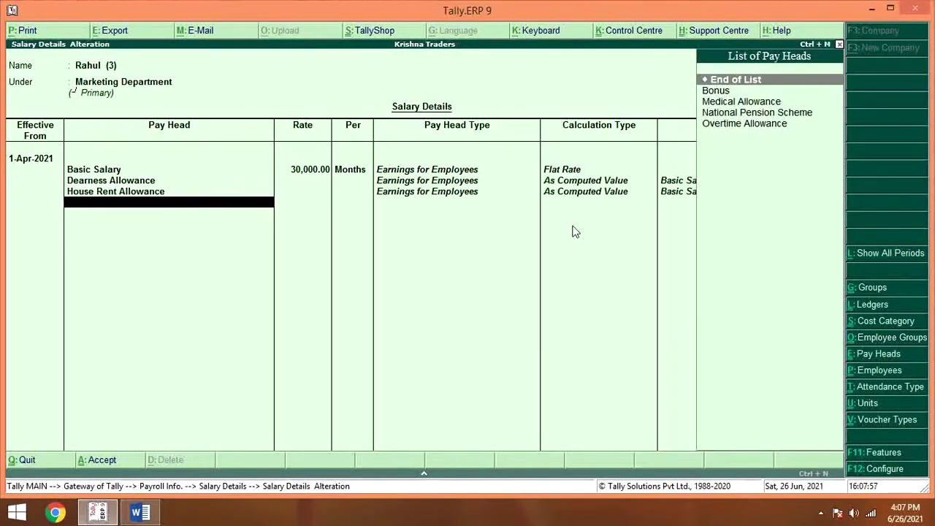
Step: Add Medical Allowance for the Marketing Department employee at a rate of 1000, checking the amount in the Word table
key("Down")
key("Down")
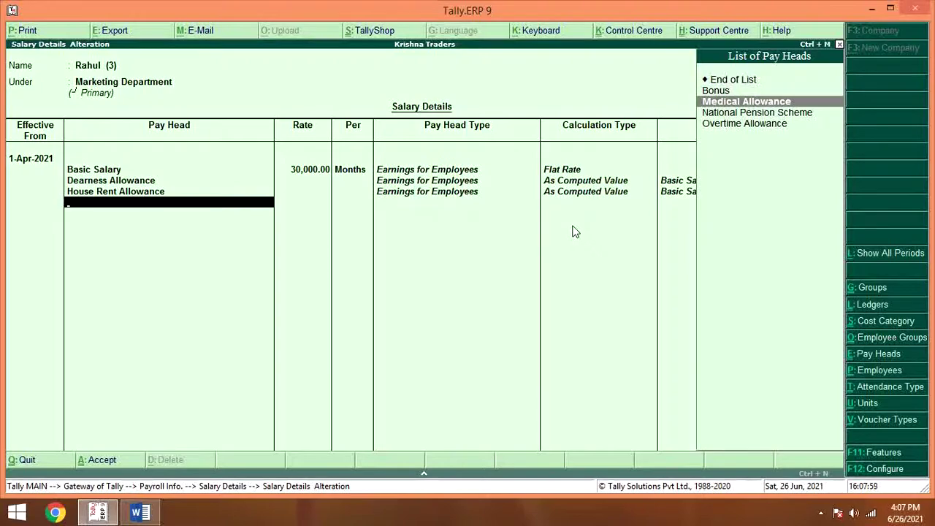
key("Return")
key("alt+Tab")
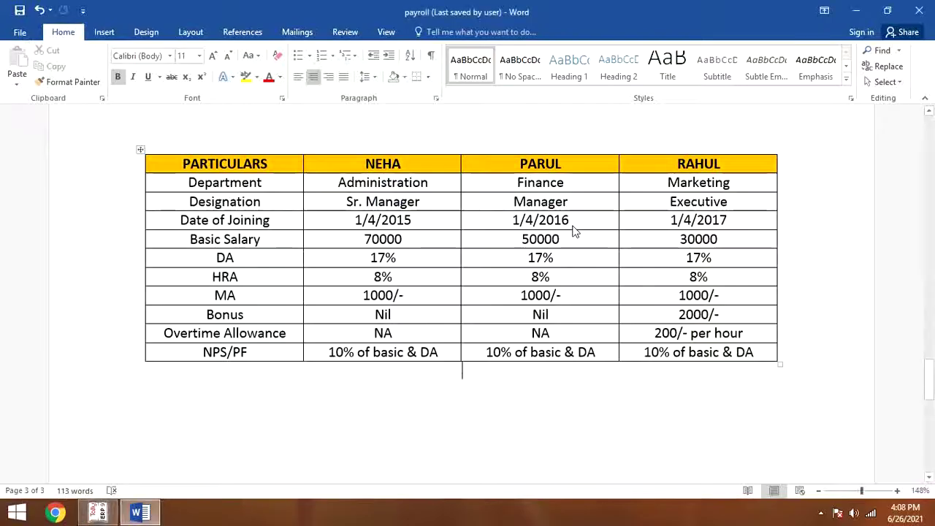
key("alt+Tab")
type("1,0")
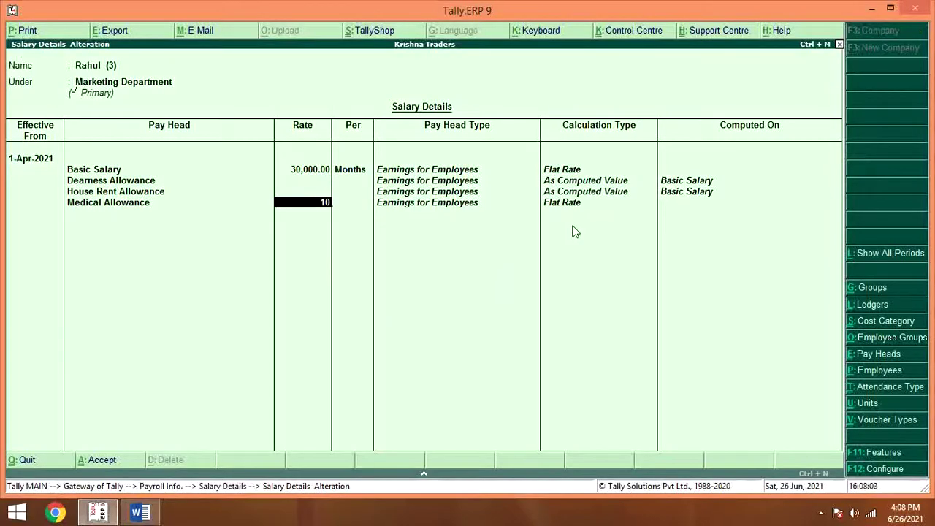
type("00")
key("Return")
key("Return")
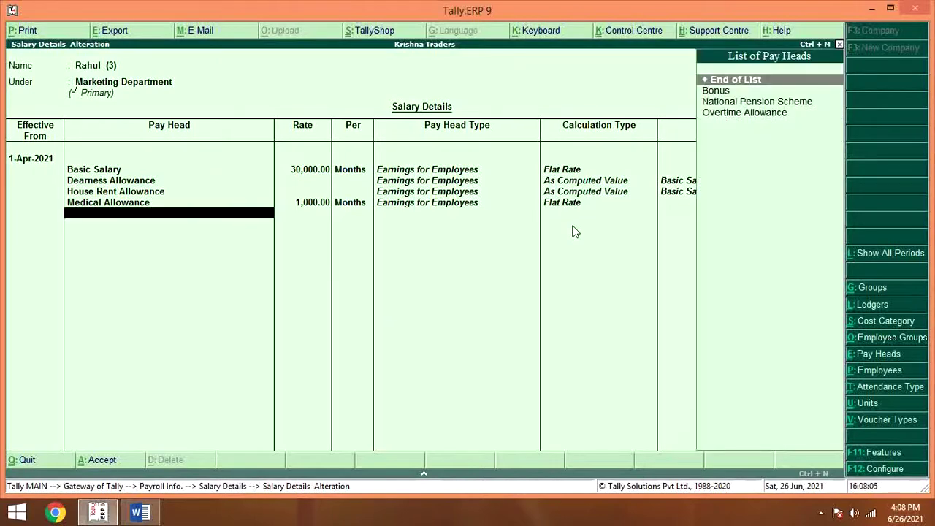
Step: Add Bonus at a rate of 2000 to the Marketing Department employee's salary details
key("Down")
key("Return")
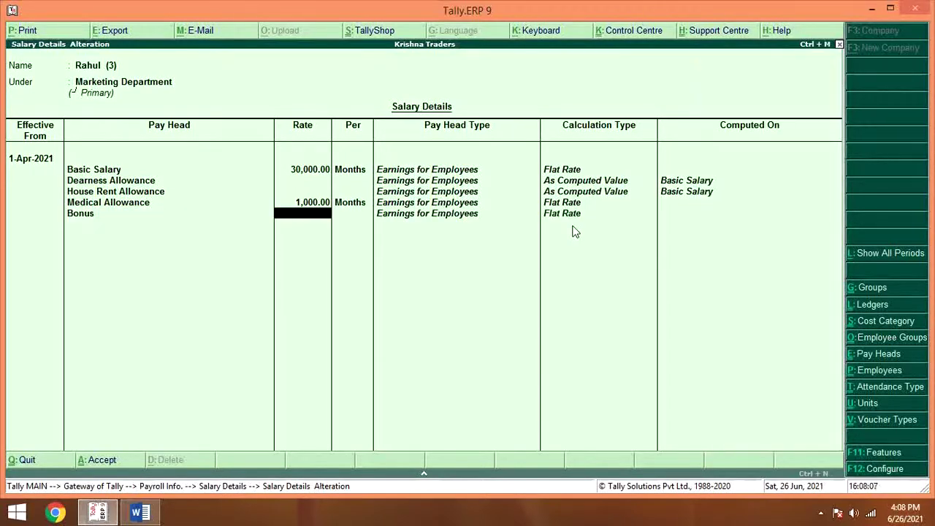
type("2000")
key("Return")
key("Return")
Step: Add Overtime Allowance for the Marketing Department employee at 200 per Hr, checking the rate in the Word table
key("Down")
key("Down")
key("Return")
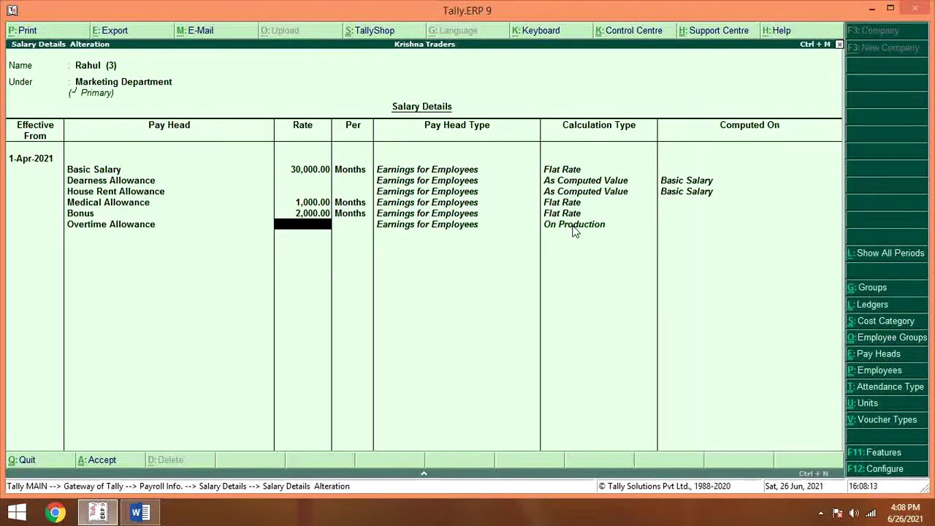
key("alt+Tab")
key("alt+Tab")
type("200")
key("Return")
type("h")
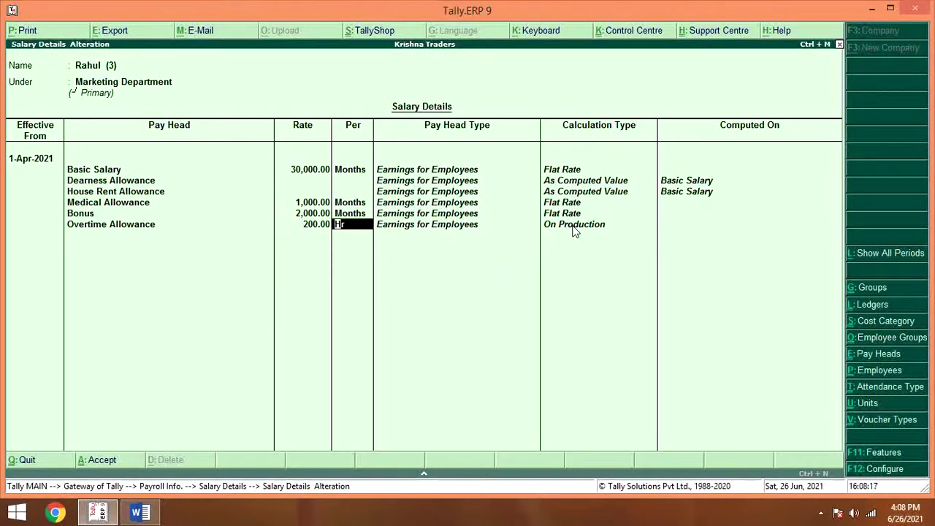
key("Return")
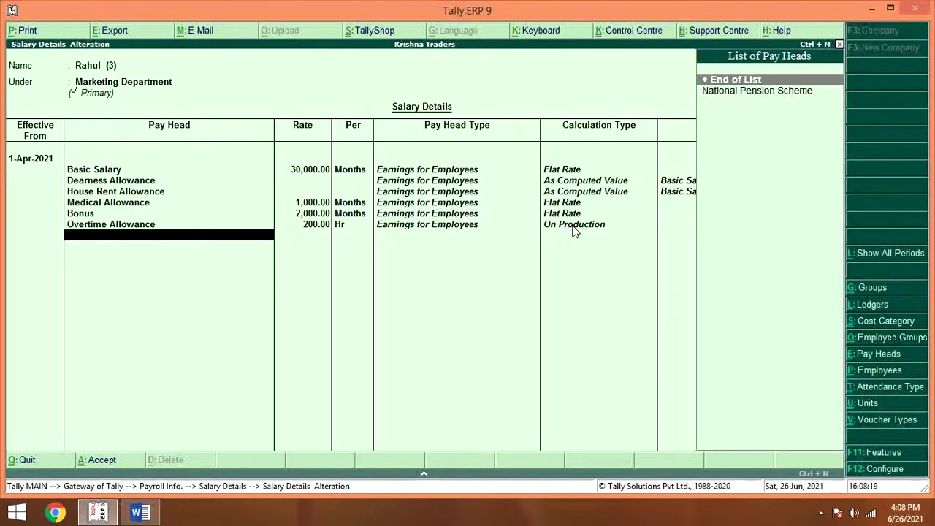
Step: Add National Pension Scheme, save the Marketing Department employee's salary details and leave the salary definition
key("Down")
key("Return")
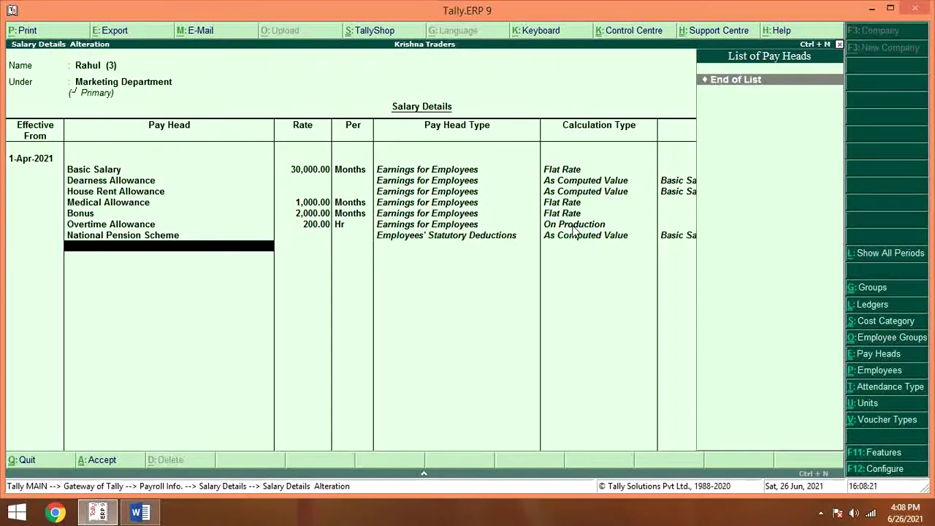
key("Return")
key("Return")
key("Return")
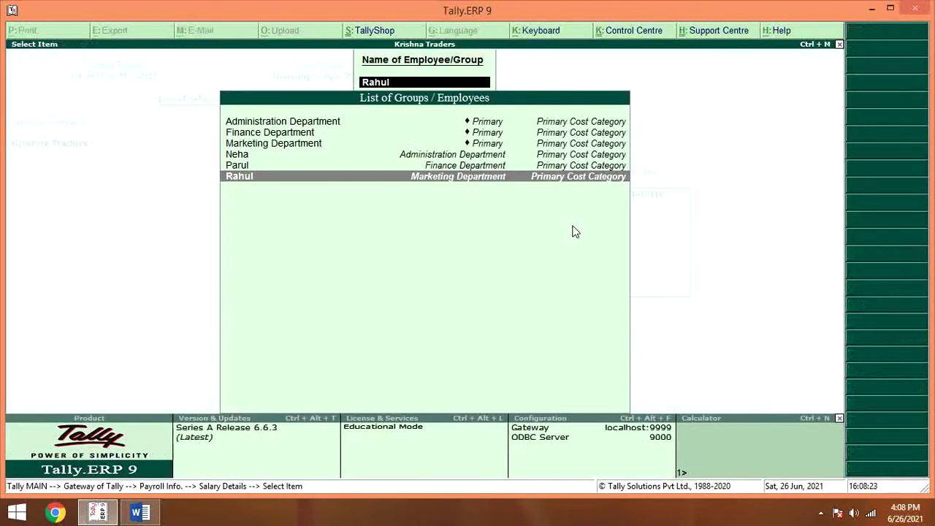
key("Escape")
key("Escape")
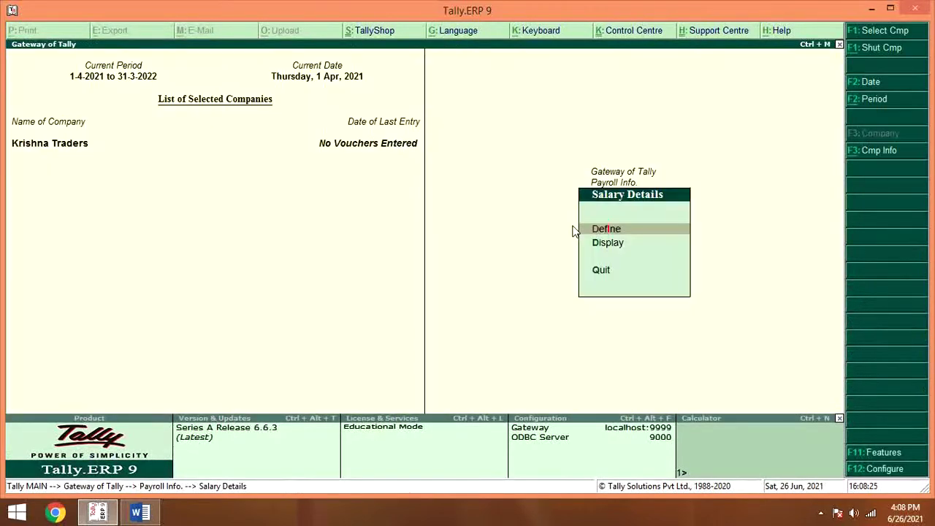
Step: Display the saved salary details of the Administration Department employee for review
key("Down")
key("Return")
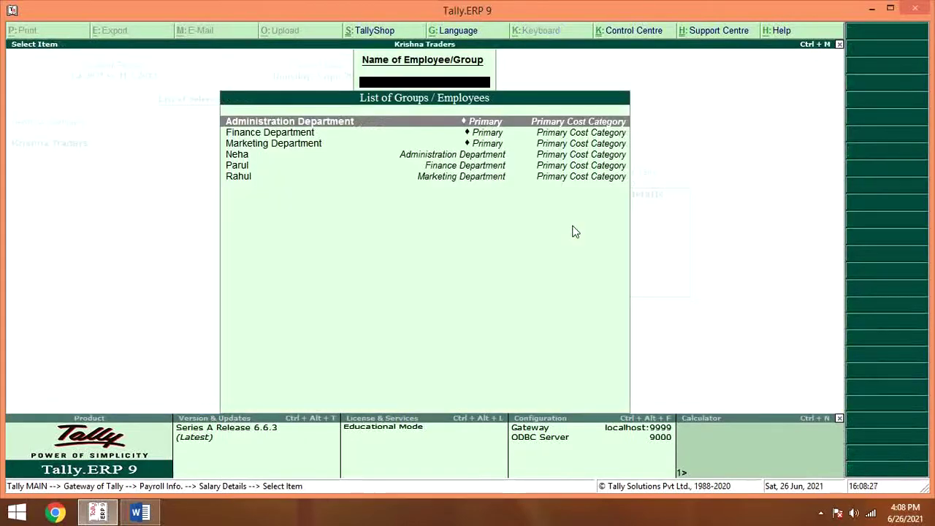
key("Down")
key("Down")
key("Down")
key("Return")
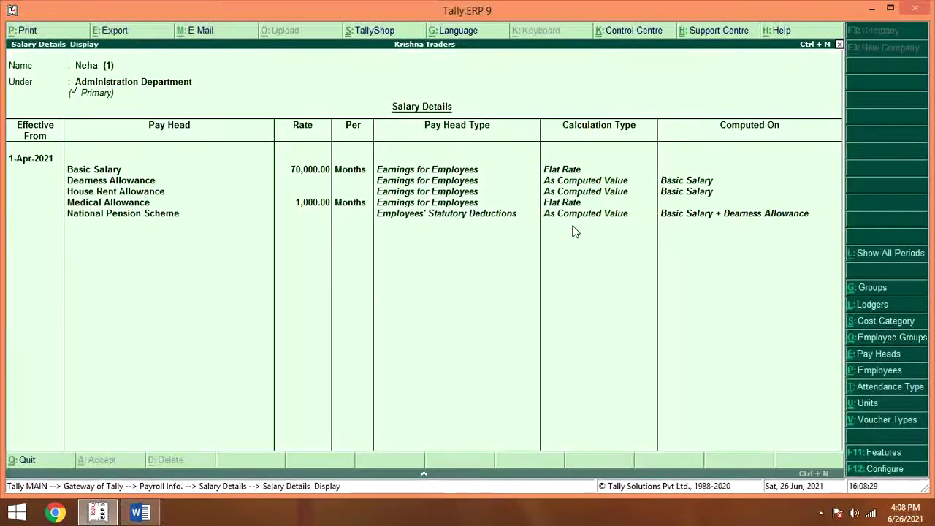
key("Escape")
key("Escape")
Step: Display the Marketing Department employee's salary details, and return to the Gateway of Tally
key("Down")
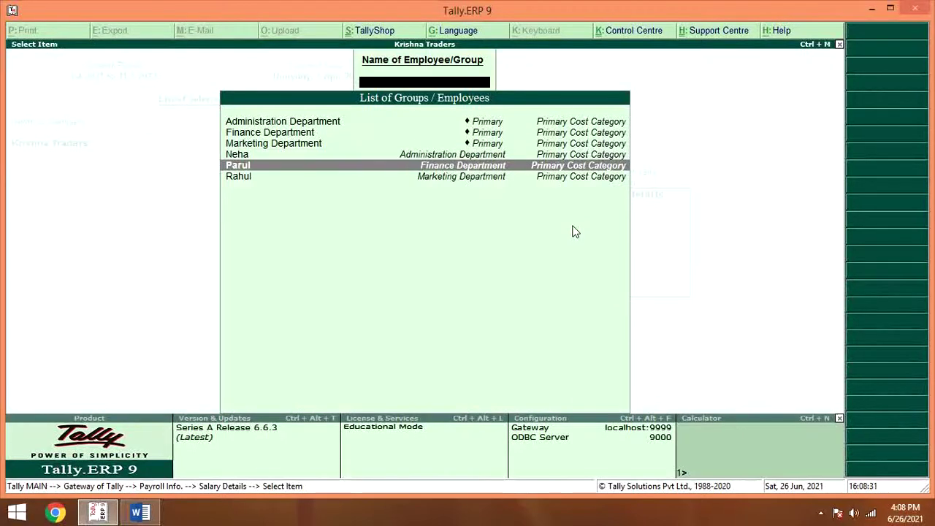
key("Down")
key("Return")
key("Escape")
key("Escape")
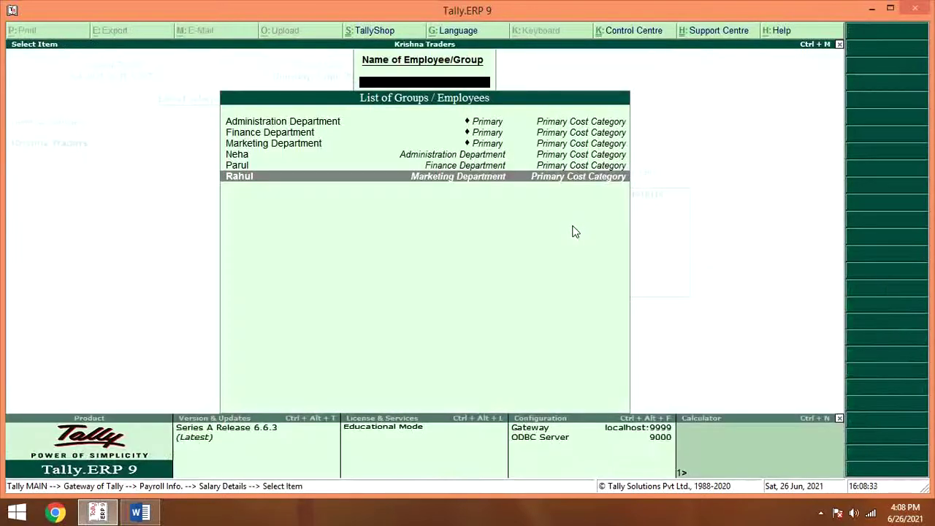
key("Escape")
key("Escape")
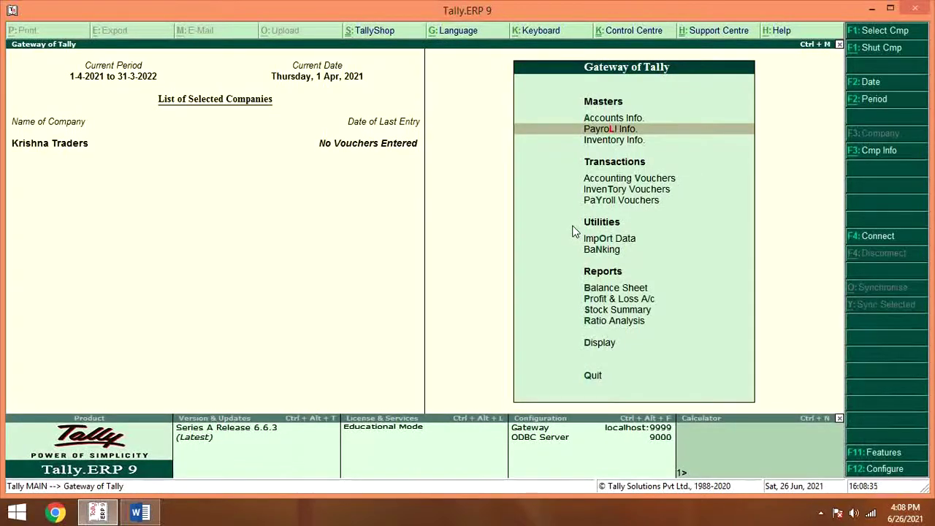
Step: Switch to the Word document and review the accounting system chart of payroll stages, up to Process Payroll
key("alt+Tab")
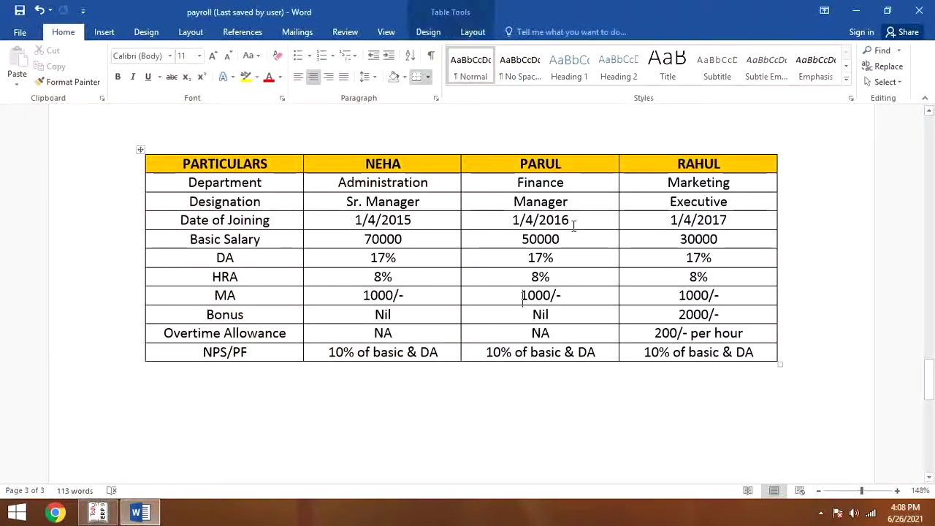
key("Page_Up")
key("Page_Up")
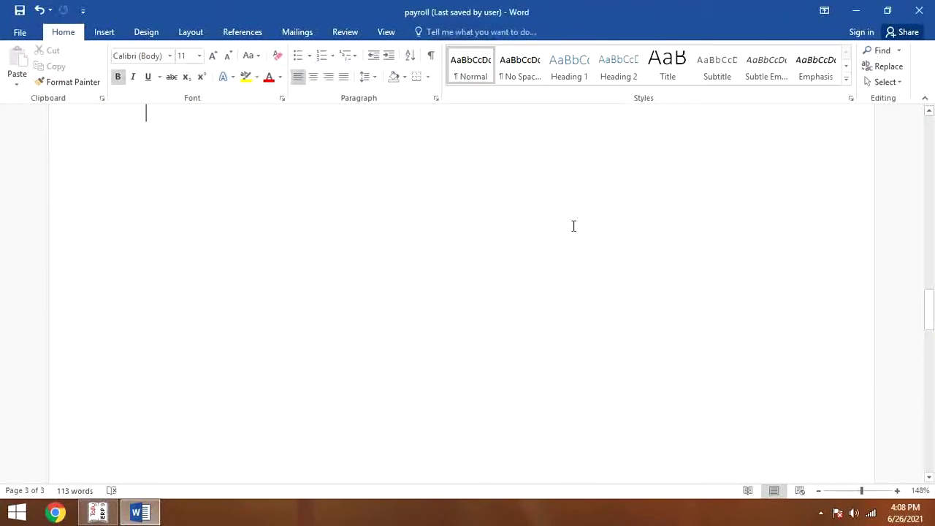
key("Up")
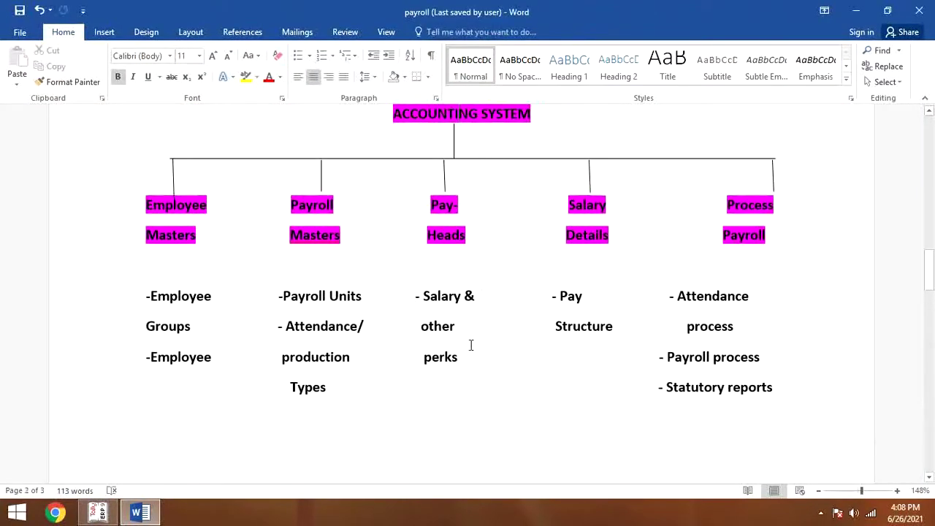